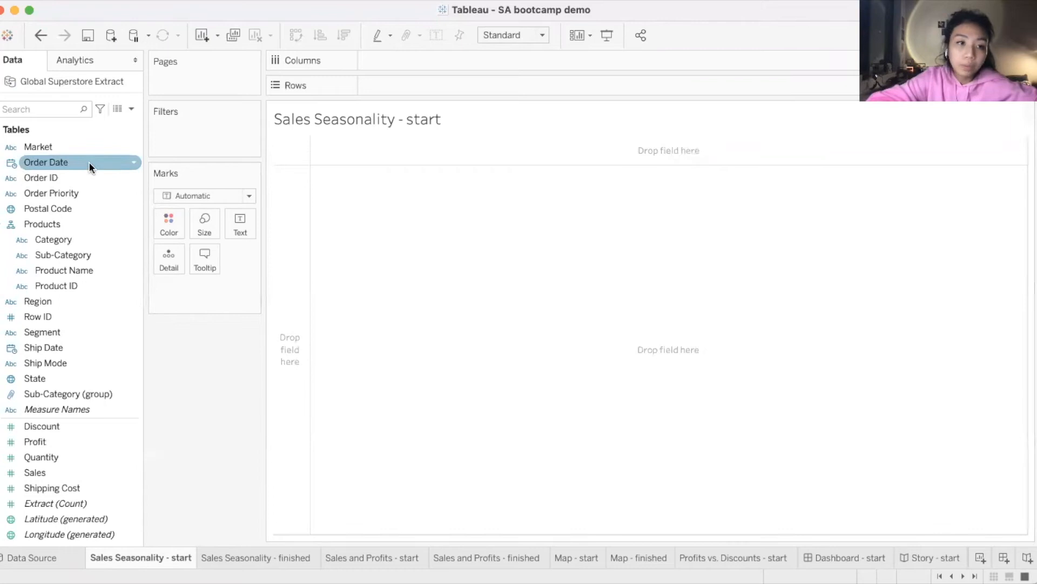
# - Chart total Sales by month of Order Date as a line chart, with lines coloured by Order Date year
pyautogui.moveTo(89, 161); pyautogui.dragTo(439, 54)
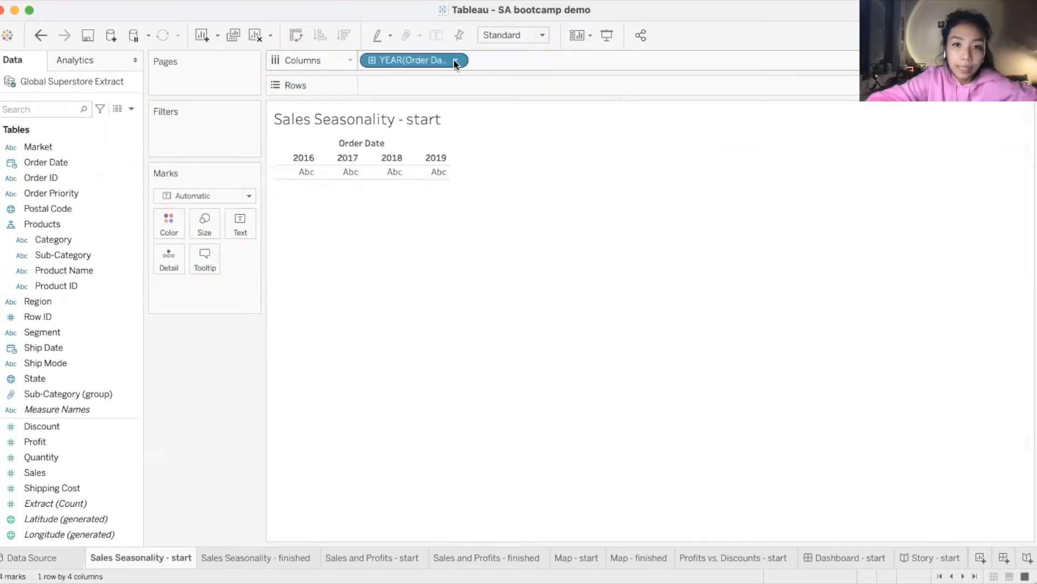
pyautogui.click(454, 58)
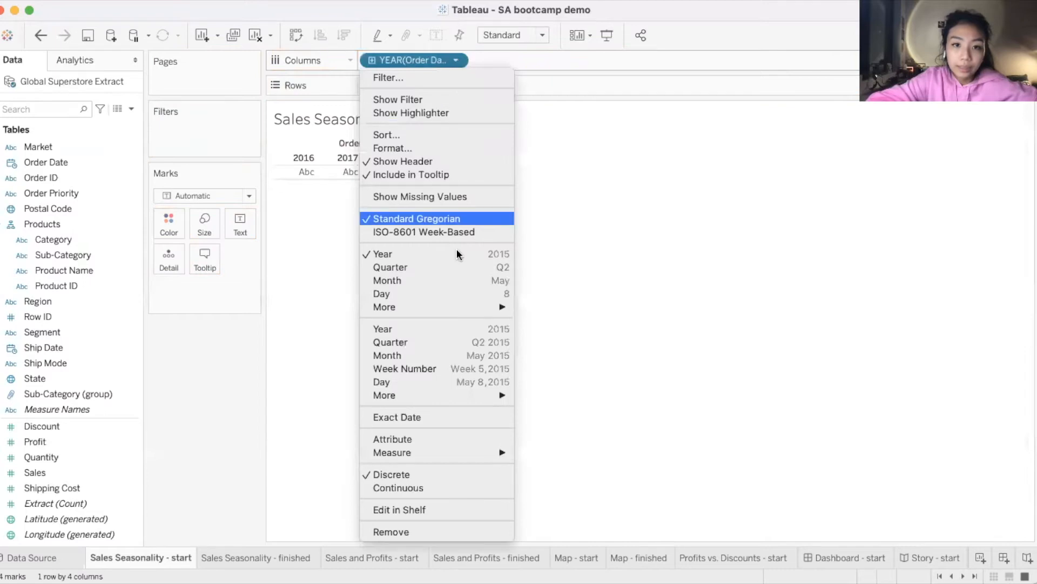
pyautogui.click(435, 282)
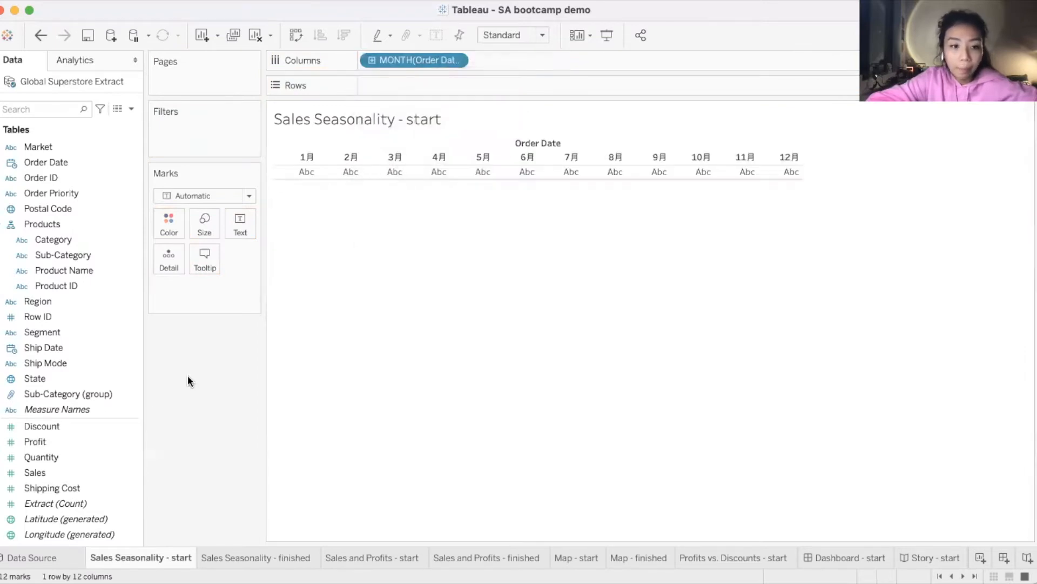
pyautogui.moveTo(85, 473); pyautogui.dragTo(433, 86)
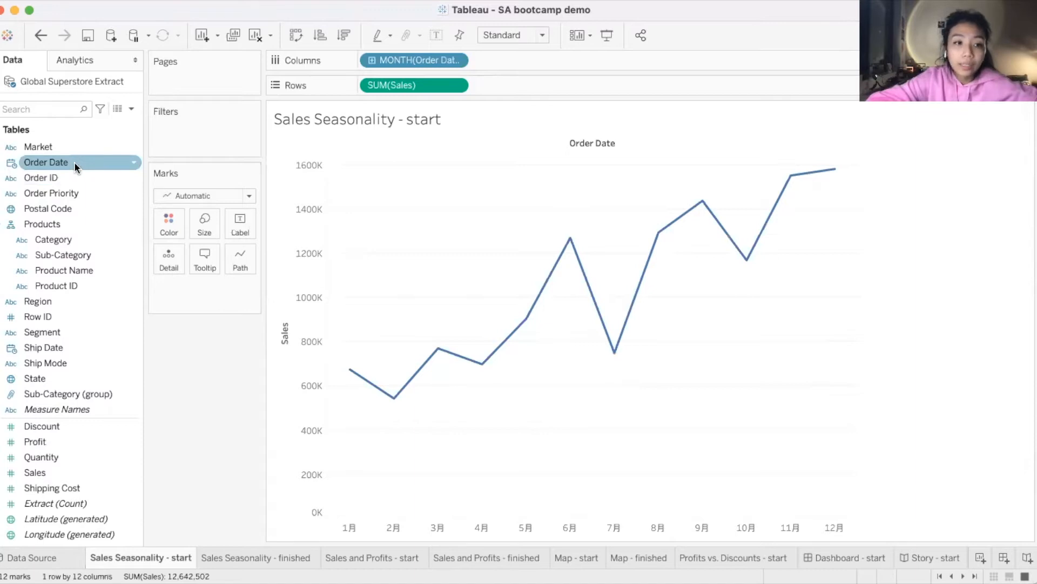
pyautogui.moveTo(74, 161); pyautogui.dragTo(168, 226)
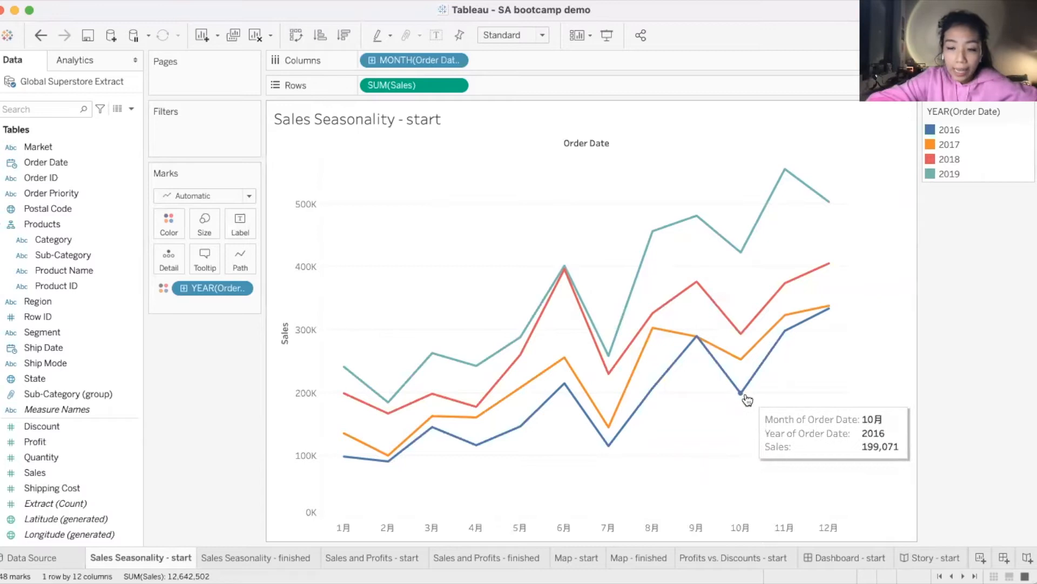
# - Add an area annotation to the chart reading "Sales falled in July and October -> start some promotion activities"
pyautogui.rightClick(666, 425)
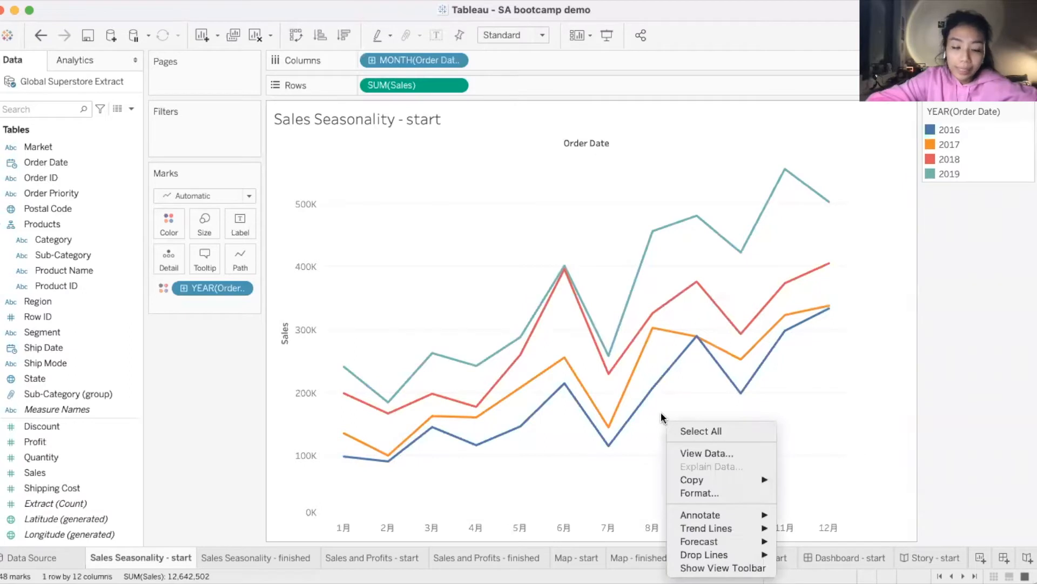
pyautogui.moveTo(720, 516)
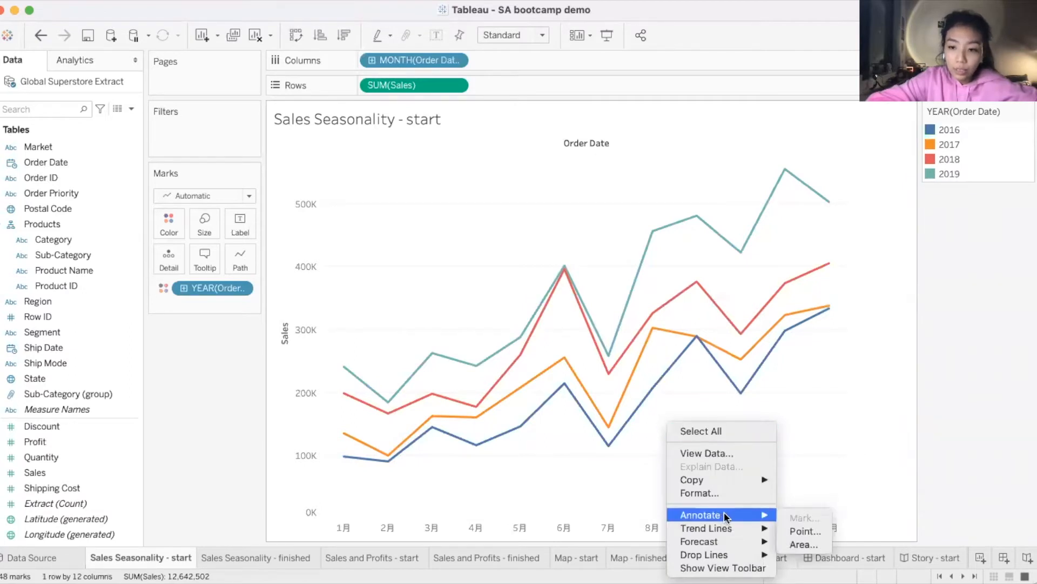
pyautogui.click(794, 540)
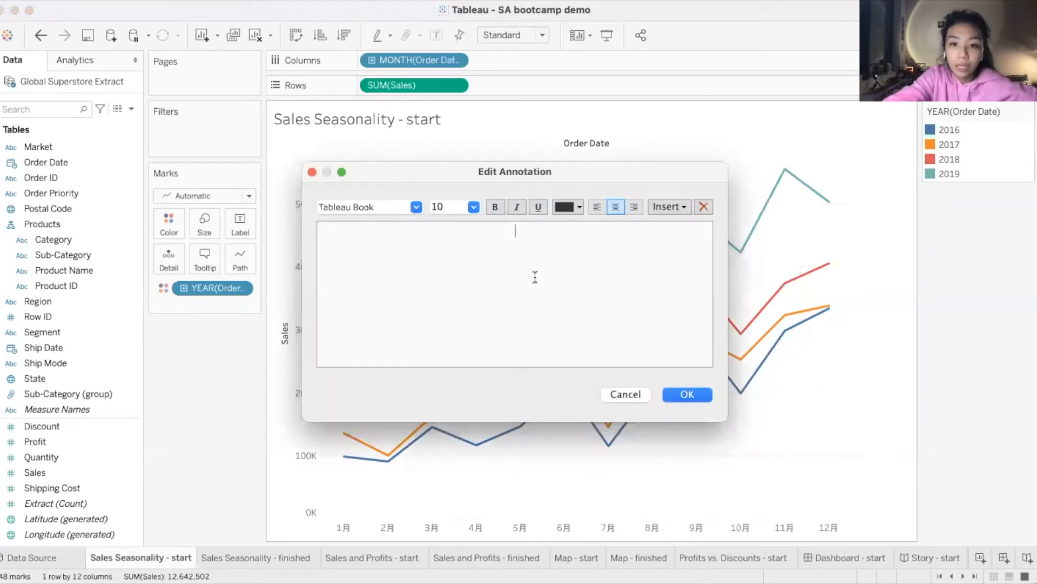
pyautogui.write('Sales falled in July and October -> start some promotion activities')
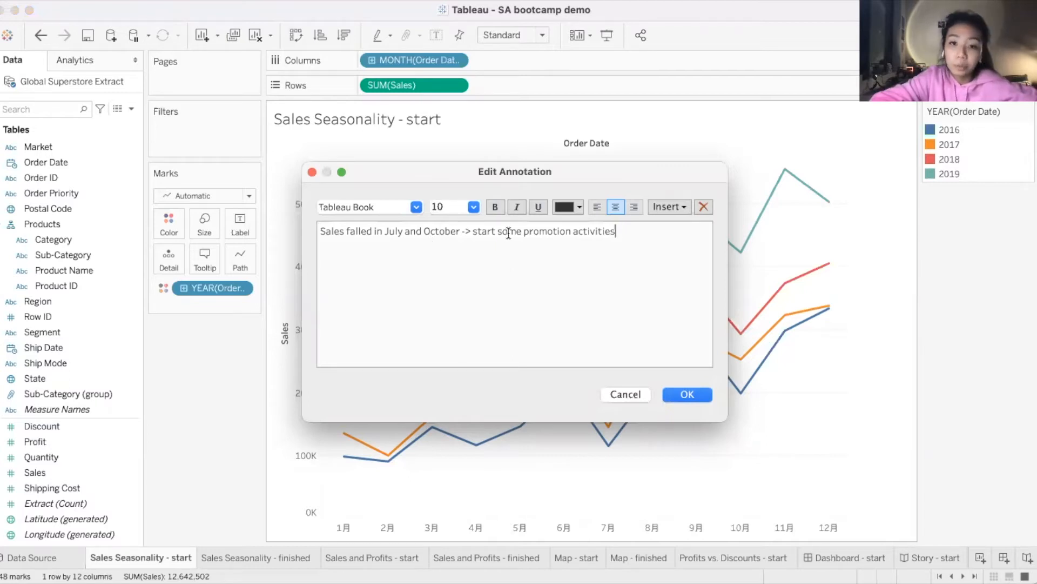
pyautogui.click(677, 397)
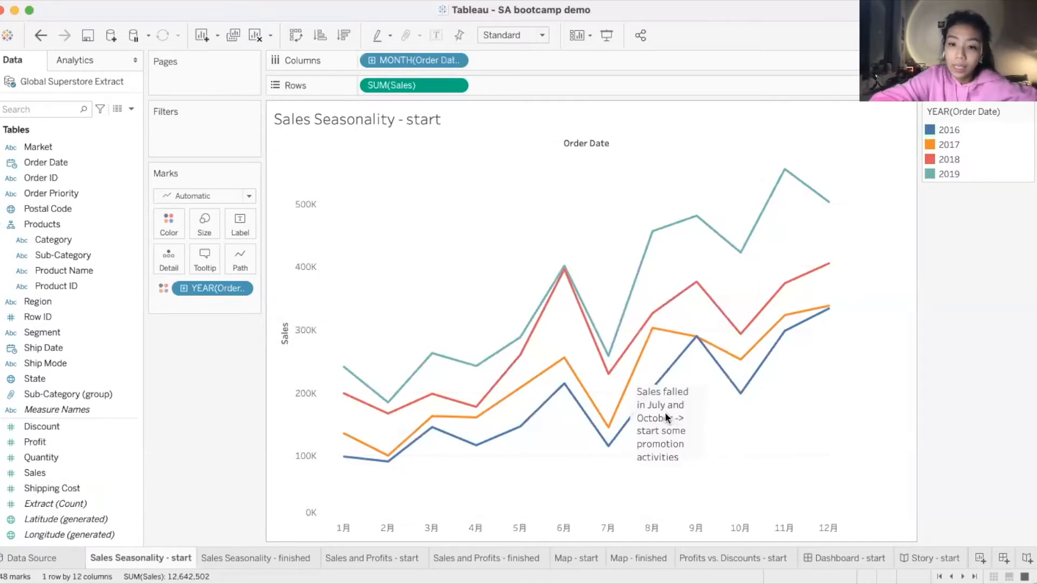
# - Move the annotation off the lines into the empty space below them, near the October to December months
pyautogui.click(666, 412)
pyautogui.moveTo(666, 412)
pyautogui.mouseDown()
pyautogui.moveTo(741, 454)
pyautogui.moveTo(852, 468)
pyautogui.mouseUp()
pyautogui.click(866, 388)
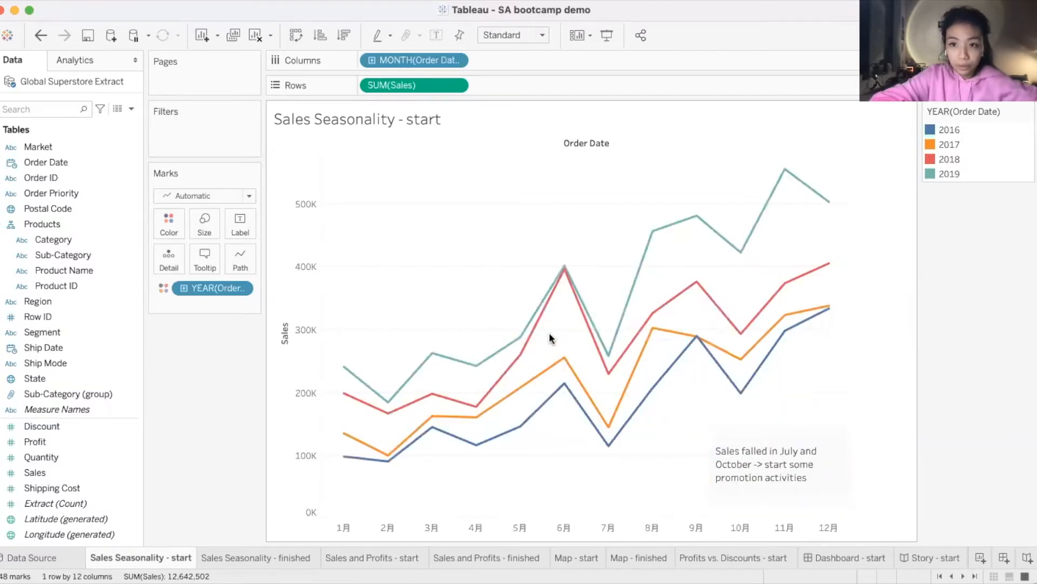
# - Compare the chart with the Sales Seasonality - finished sheet, and review the available data fields on the start sheet
pyautogui.click(244, 549)
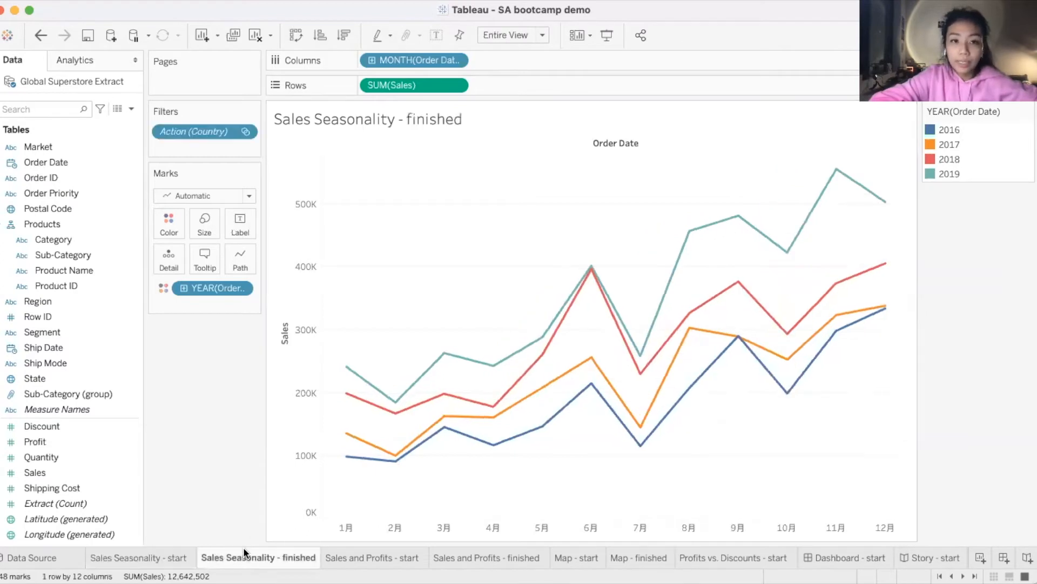
pyautogui.moveTo(139, 557)
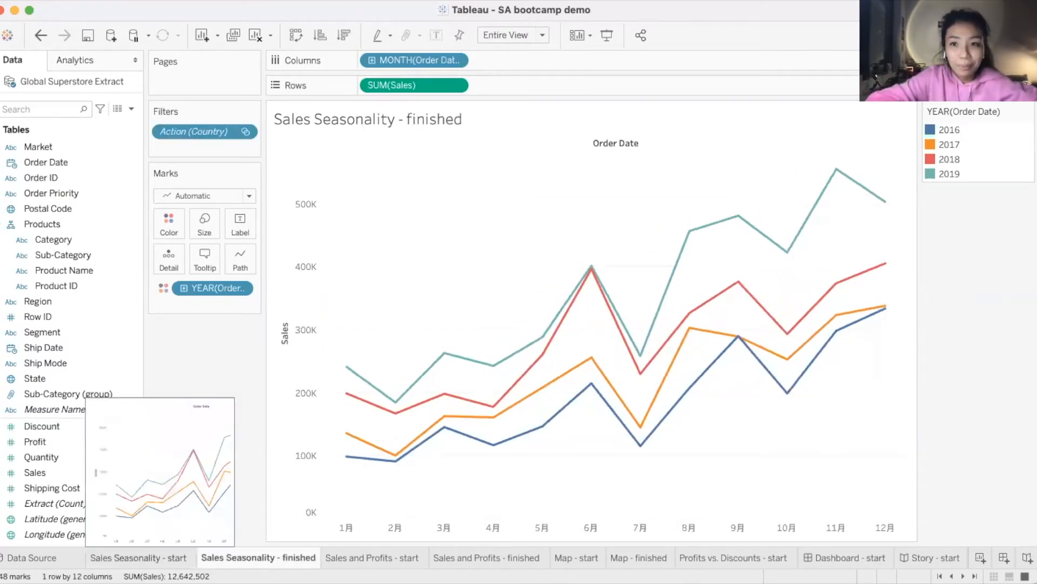
pyautogui.click(139, 557)
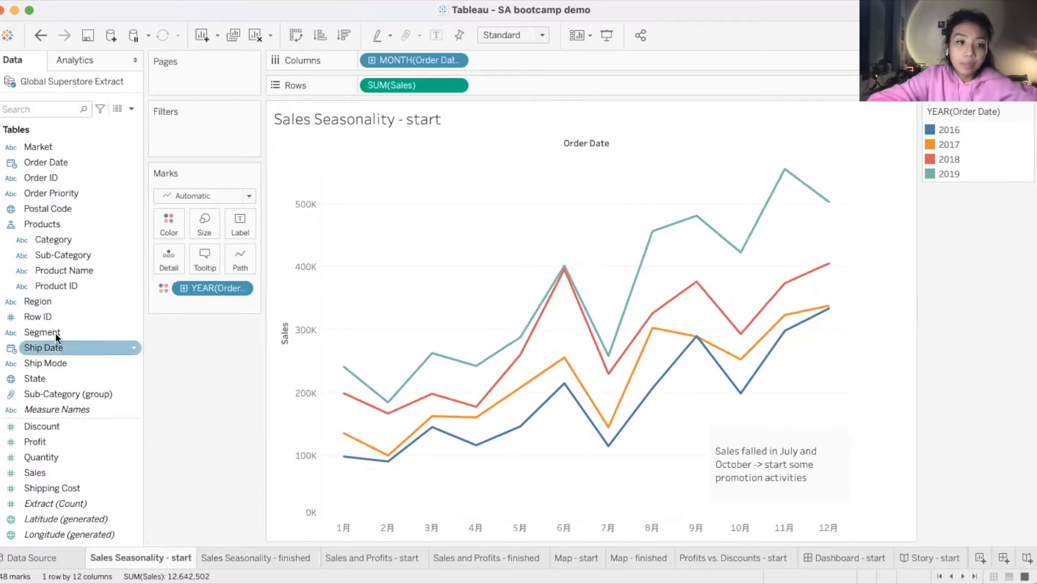
pyautogui.scroll(-1, 69, 348)
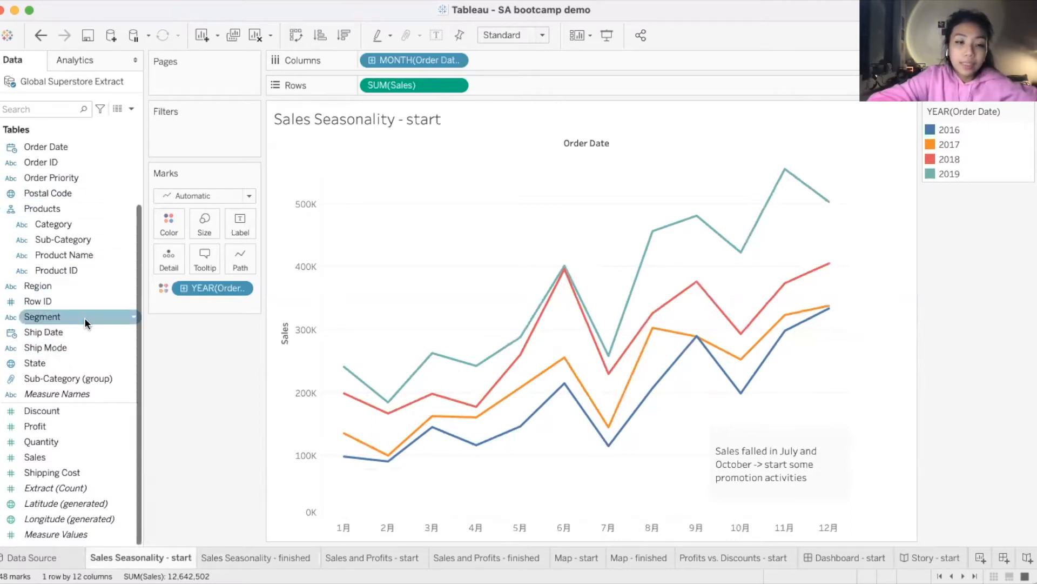
pyautogui.scroll(5, 81, 303)
pyautogui.scroll(-5, 70, 253)
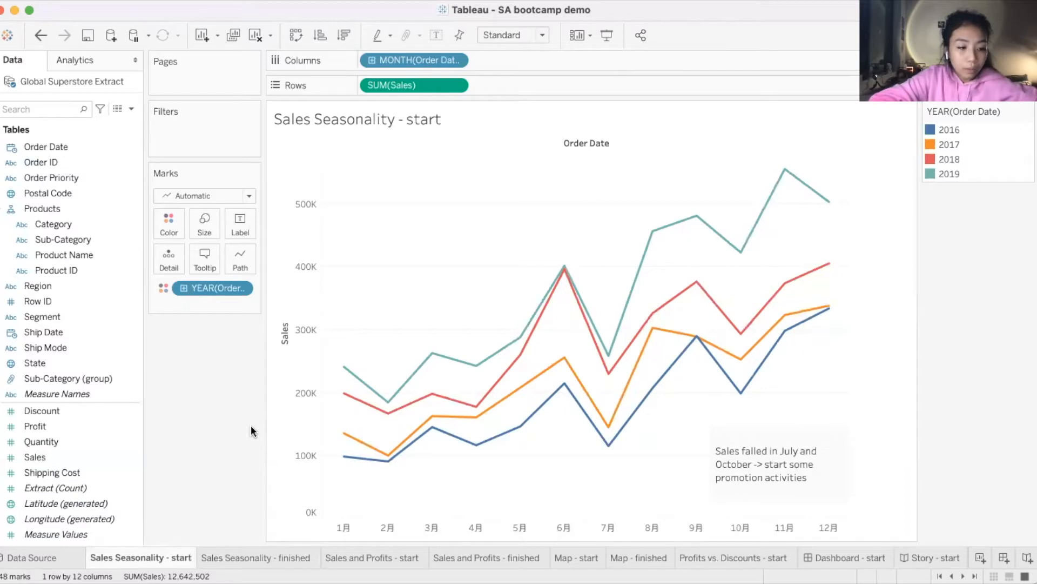
# - Examine the Sales and Profits - finished sheet as a reference and return to the Sales and Profits - start sheet
pyautogui.click(372, 556)
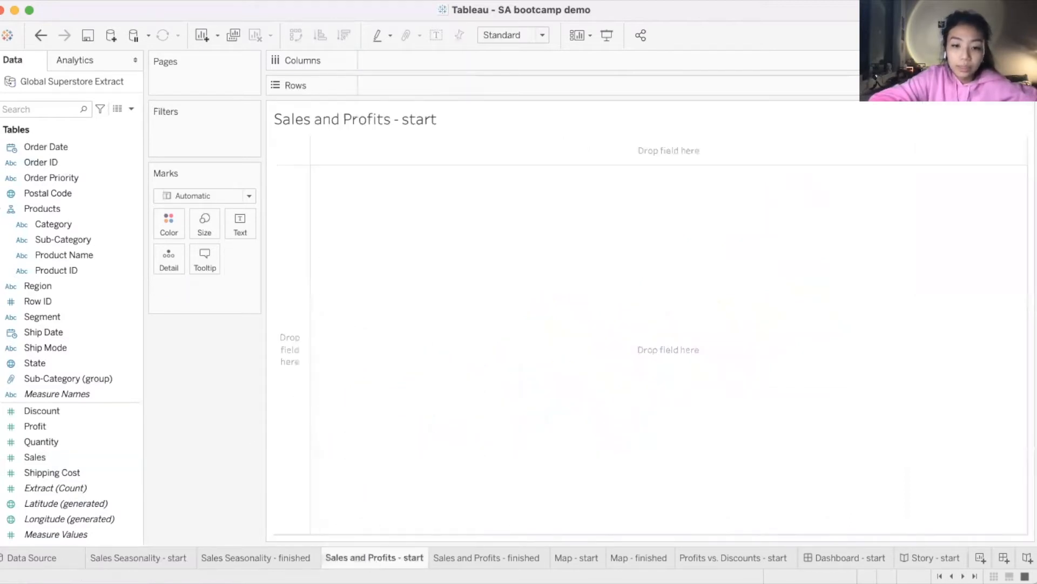
pyautogui.click(485, 557)
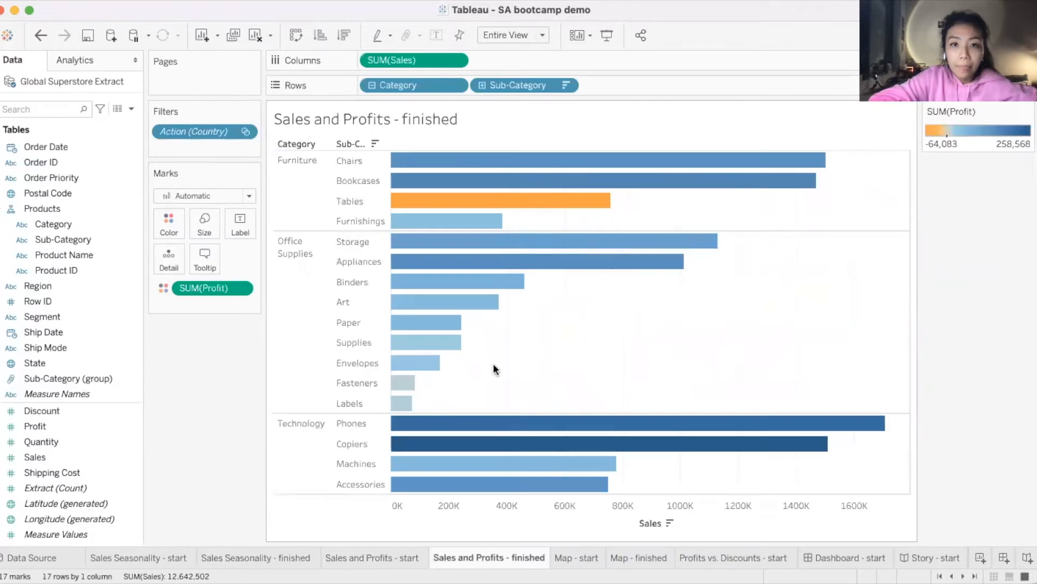
pyautogui.moveTo(478, 192)
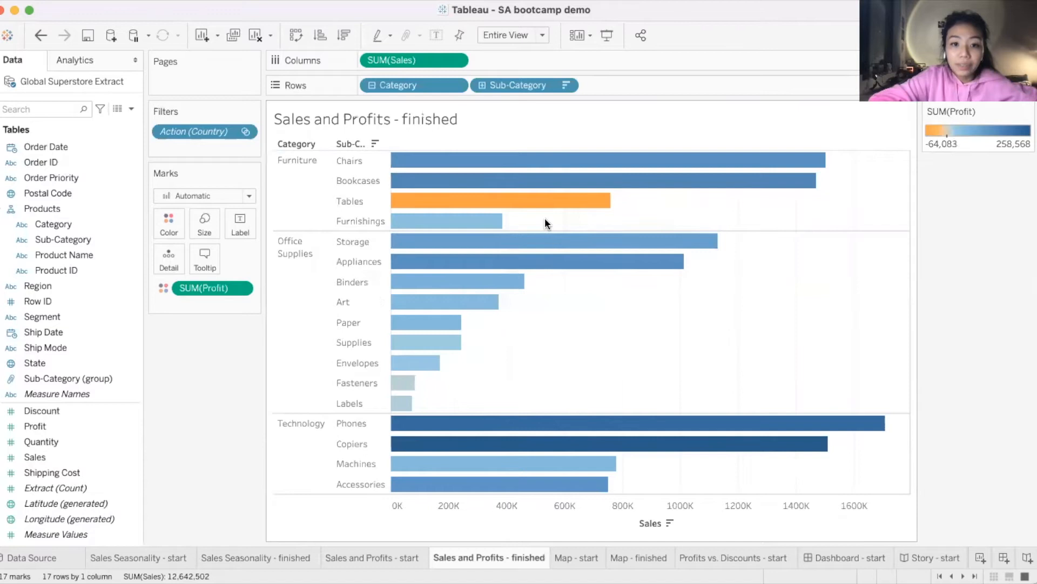
pyautogui.click(394, 557)
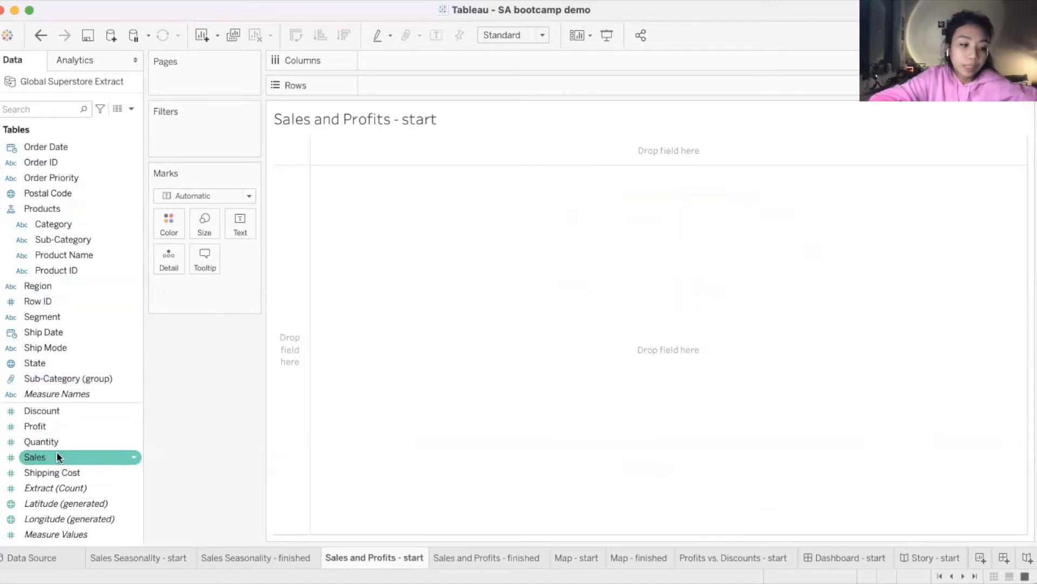
# - Build a horizontal bar chart of total Sales by product Category, drilled down to Sub-Category
pyautogui.moveTo(57, 457); pyautogui.dragTo(437, 56)
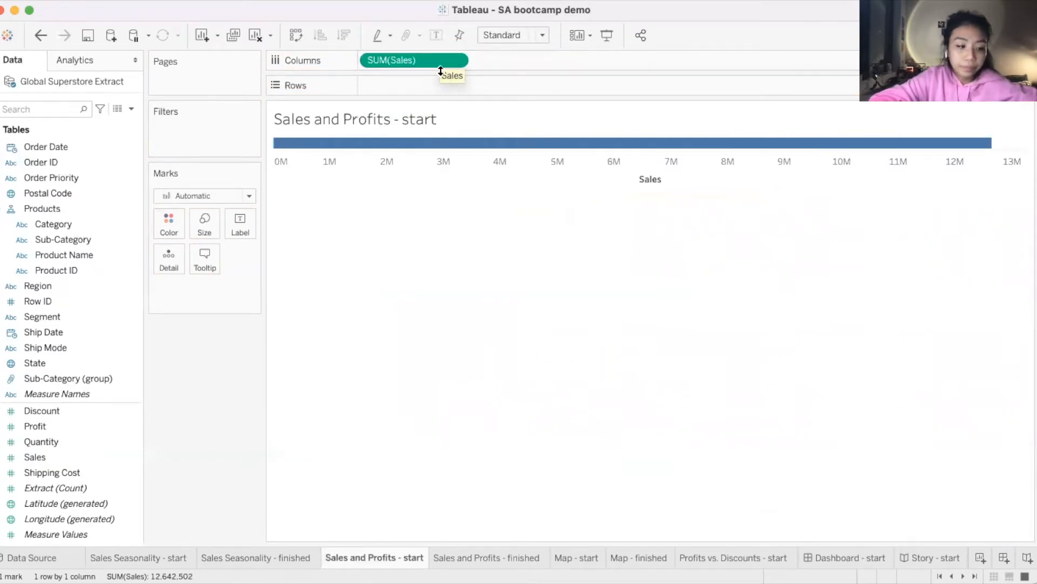
pyautogui.moveTo(77, 209); pyautogui.dragTo(434, 82)
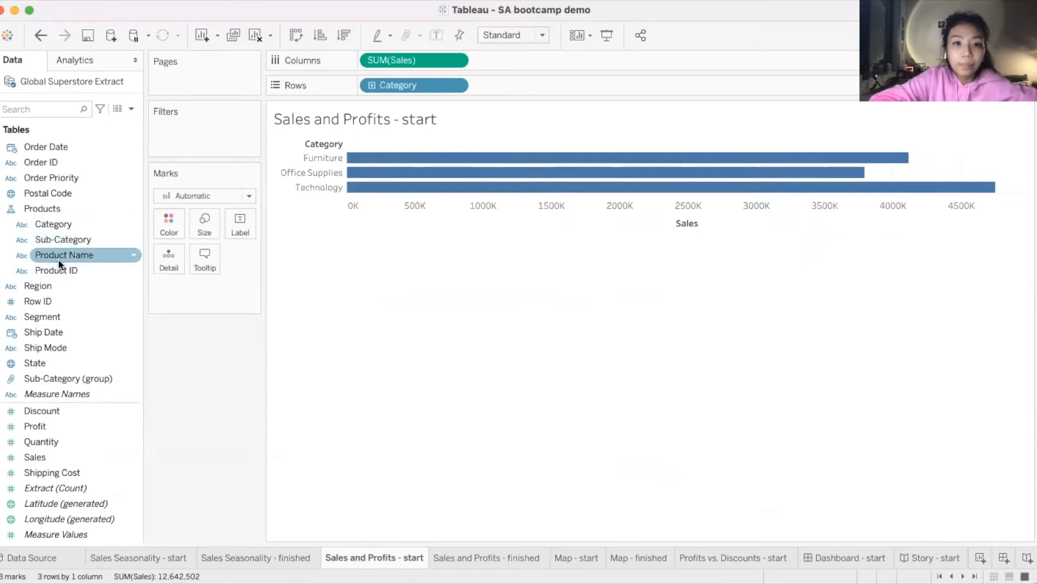
pyautogui.click(371, 85)
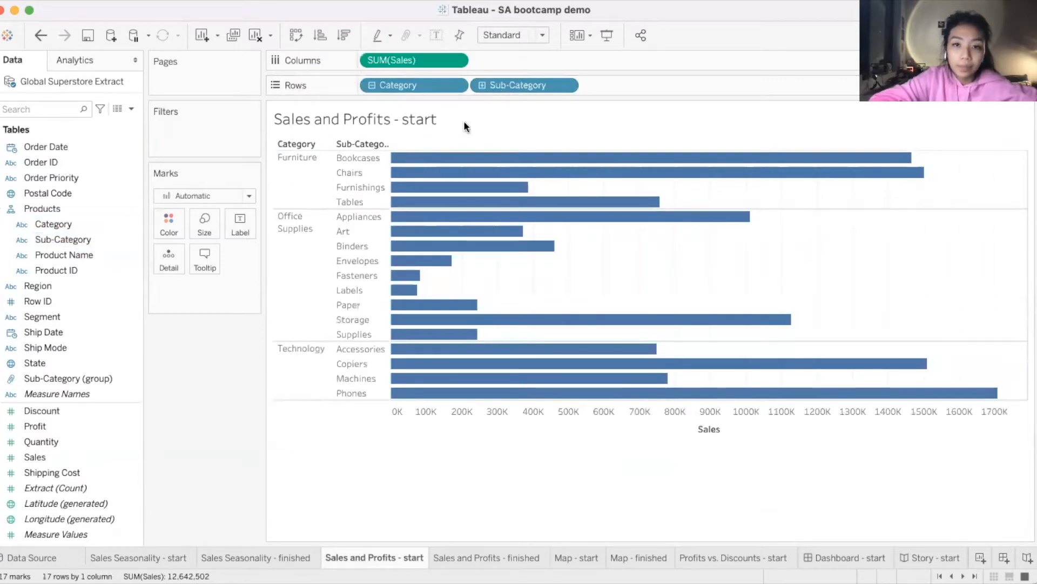
# - Drill the rows down to Product Name and collapse them back to Sub-Category
pyautogui.click(481, 85)
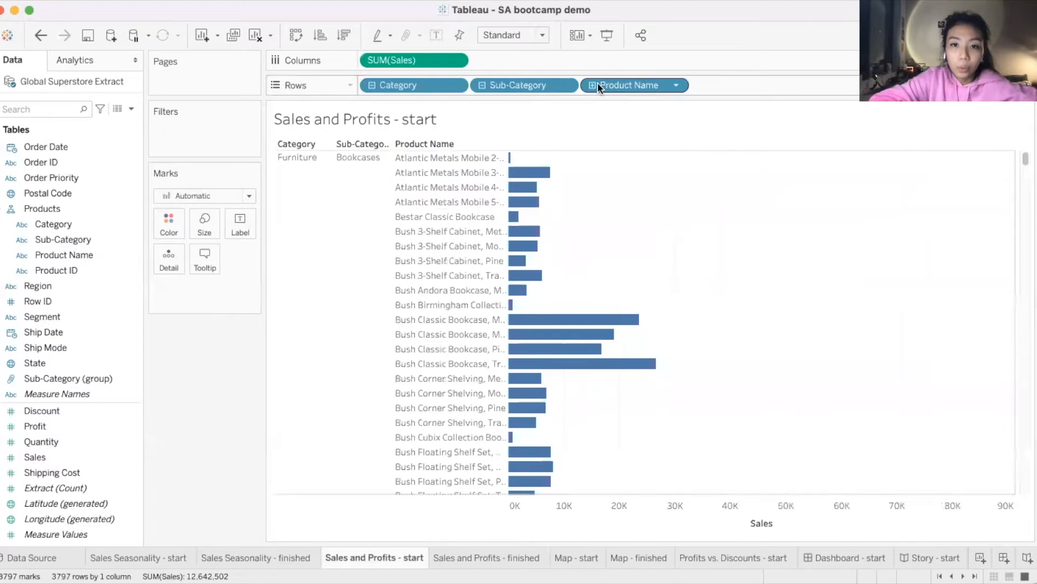
pyautogui.click(482, 85)
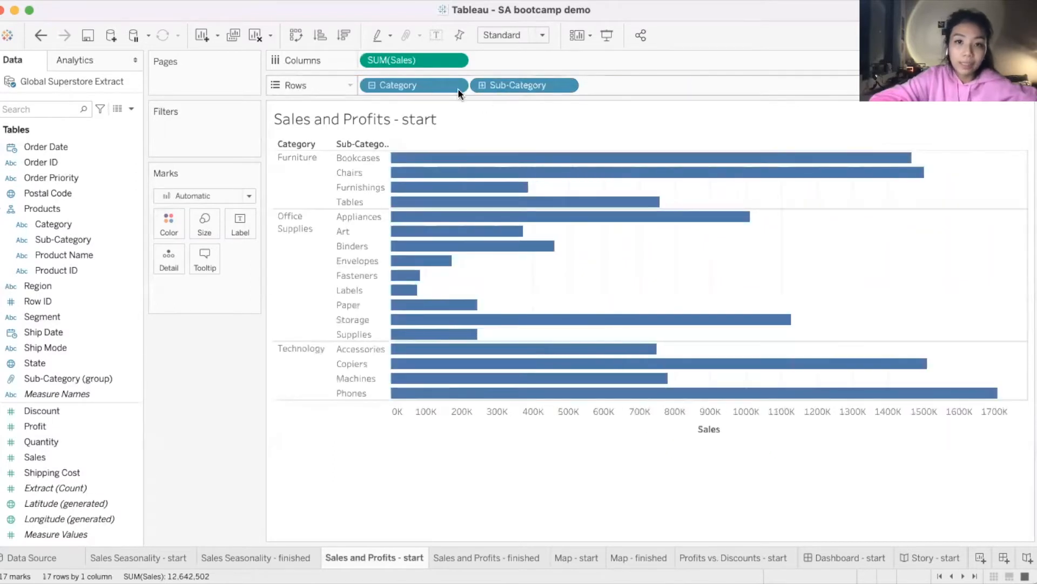
pyautogui.moveTo(402, 290)
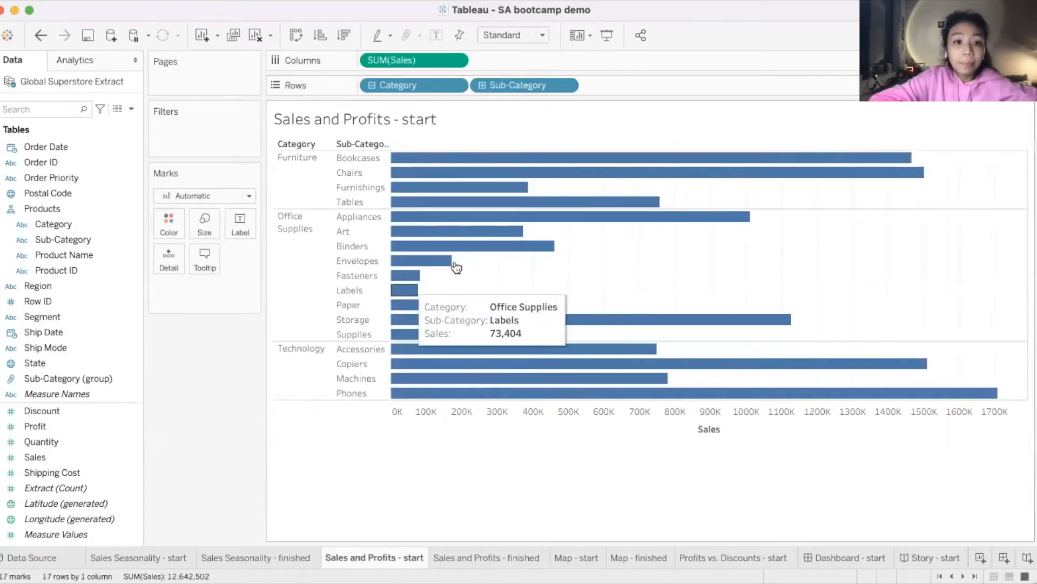
pyautogui.moveTo(426, 261)
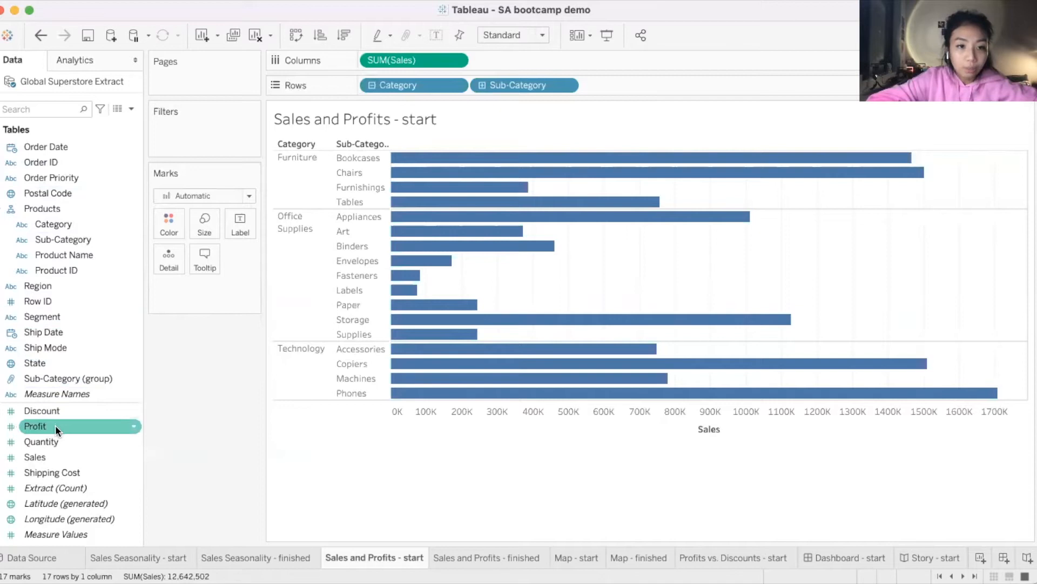
# - Colour the sub-category bars by total Profit and inspect the Tables bar
pyautogui.moveTo(55, 425); pyautogui.dragTo(163, 227)
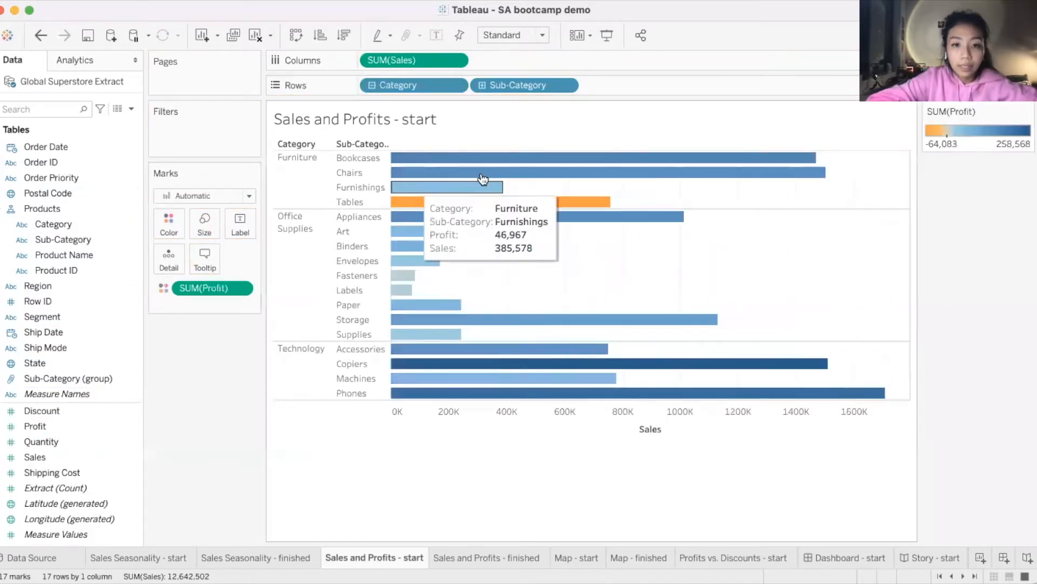
pyautogui.moveTo(476, 201)
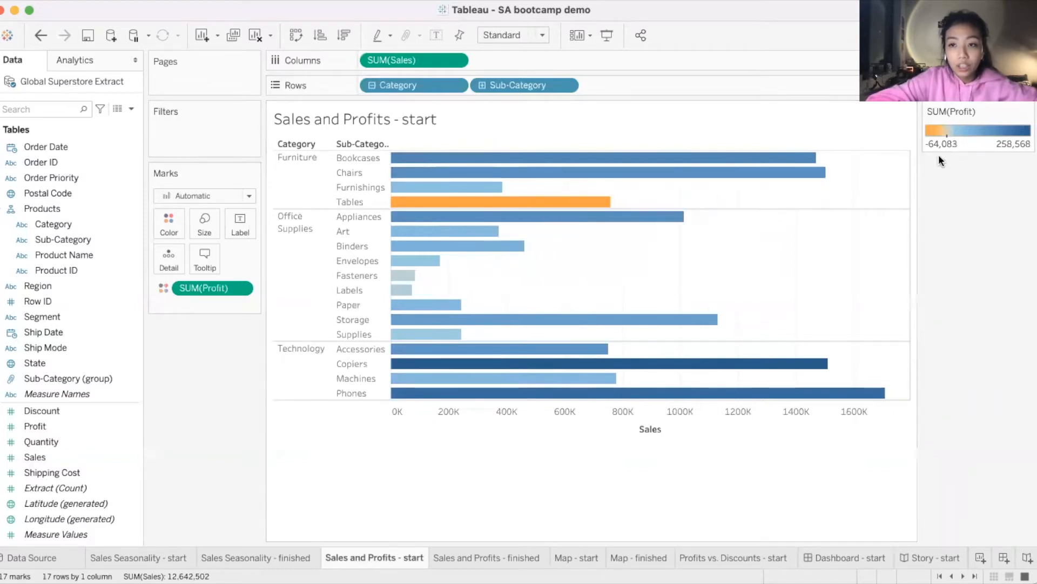
pyautogui.moveTo(601, 203)
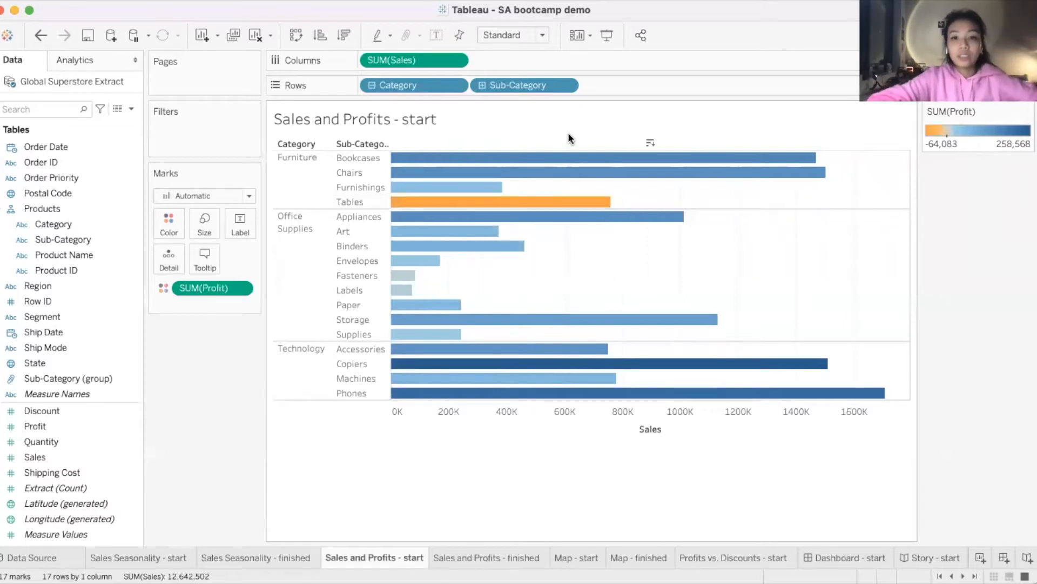
# - Cycle through the Sales sort orders and leave the sub-categories sorted by Sales in descending order within each category
pyautogui.click(651, 143)
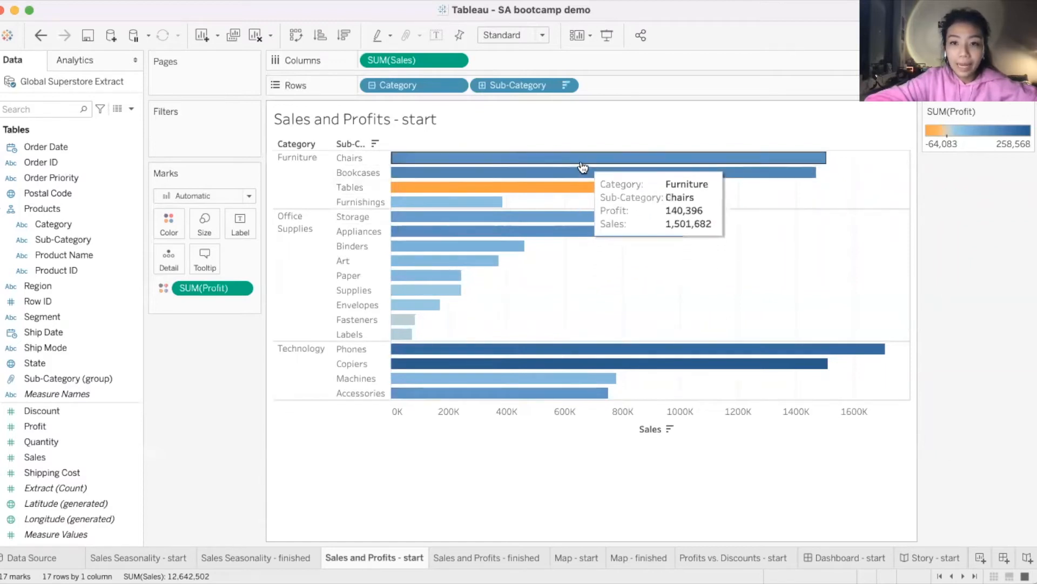
pyautogui.click(649, 141)
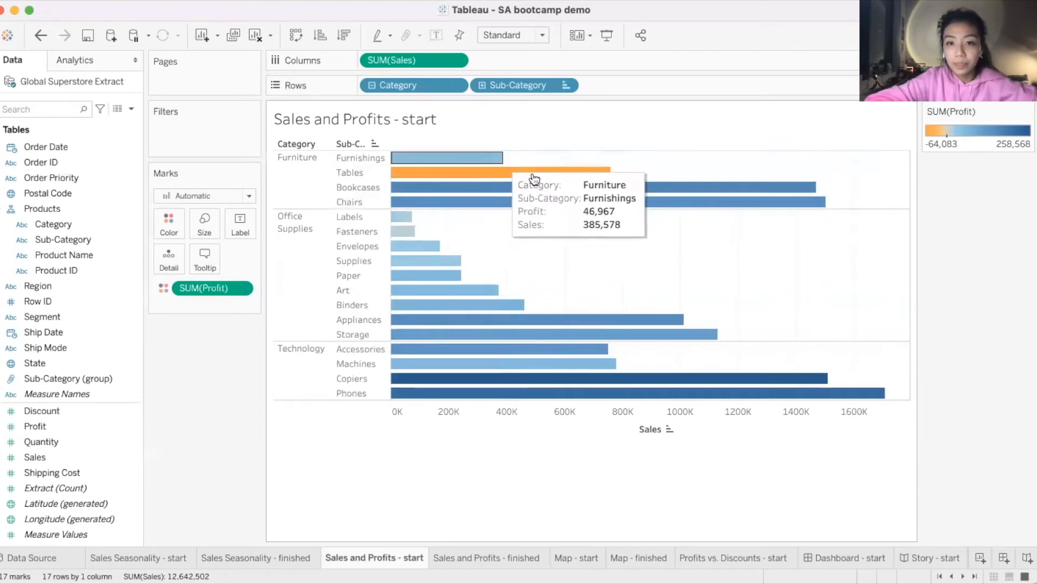
pyautogui.click(650, 141)
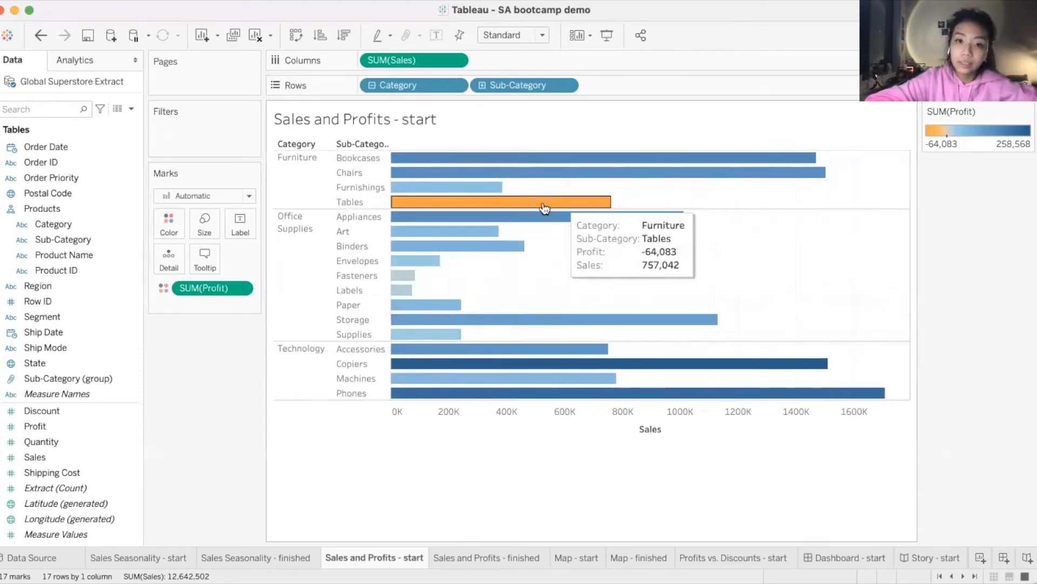
pyautogui.click(649, 139)
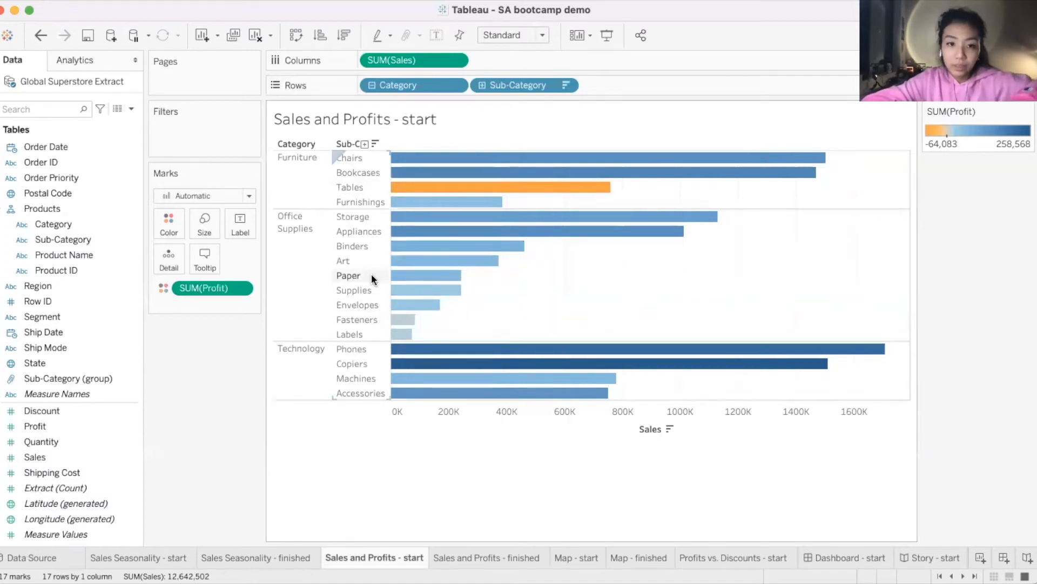
# - Group the Supplies, Envelopes, Fasteners and Labels sub-categories into a single member
pyautogui.click(370, 287)
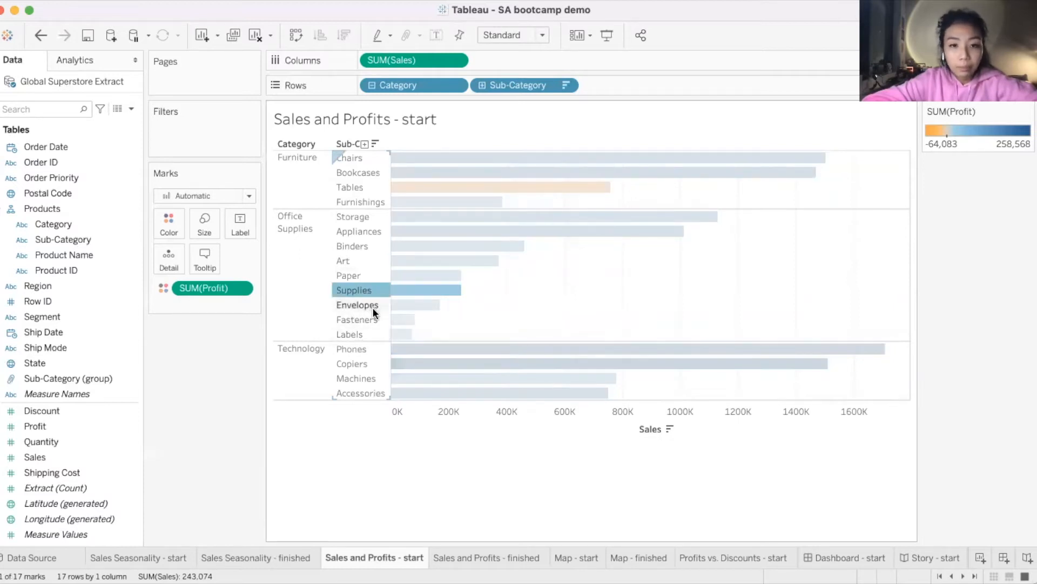
pyautogui.keyDown('super'); pyautogui.click(373, 309); pyautogui.keyUp('super')
pyautogui.keyDown('super'); pyautogui.click(372, 320); pyautogui.keyUp('super')
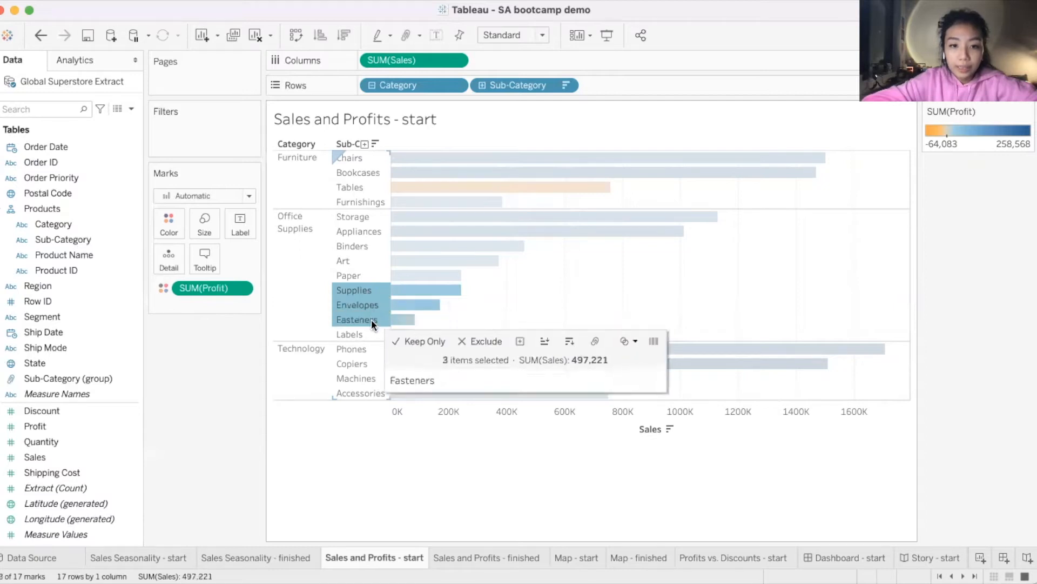
pyautogui.keyDown('super'); pyautogui.click(370, 333); pyautogui.keyUp('super')
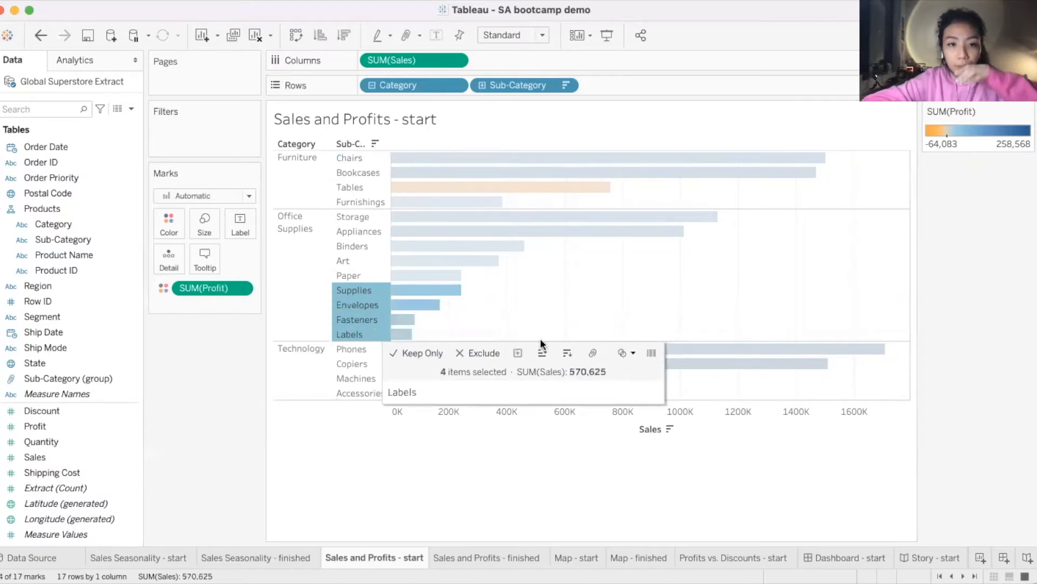
pyautogui.click(595, 352)
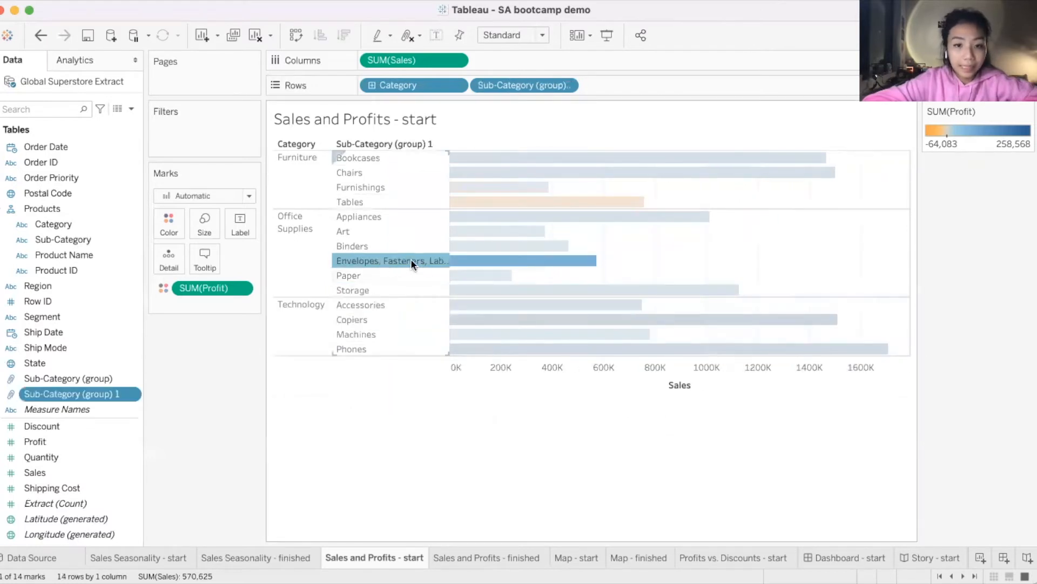
# - Give the combined office supplies group the alias Small Supplies and sort the sub-categories by Sales in descending order
pyautogui.moveTo(410, 261)
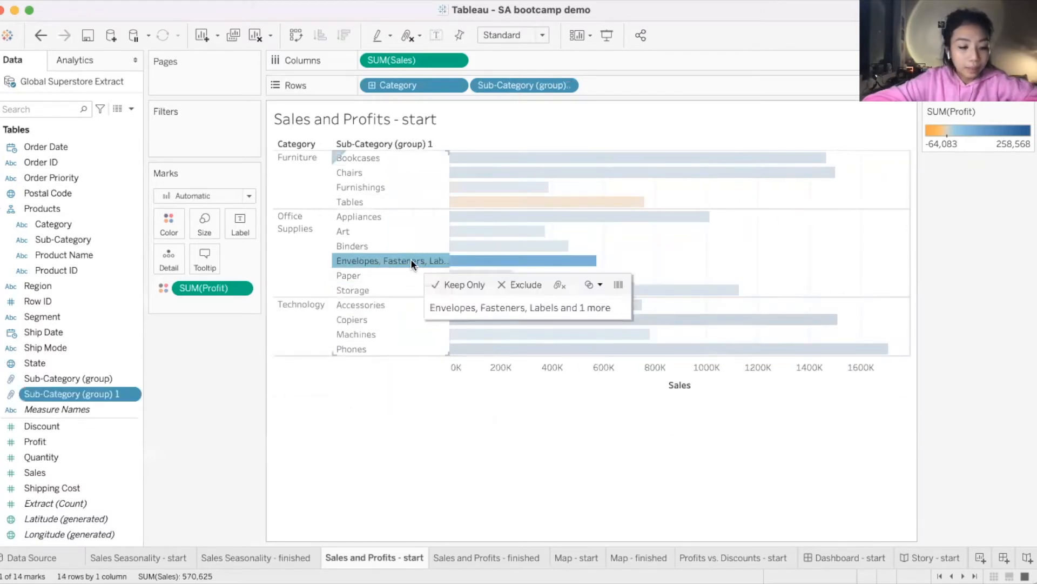
pyautogui.rightClick(410, 261)
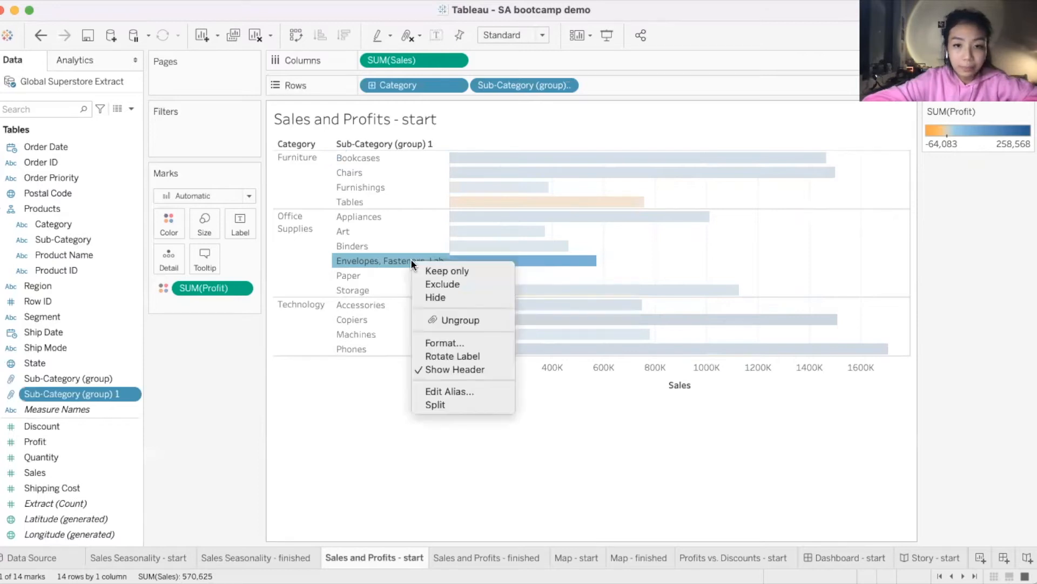
pyautogui.click(445, 387)
pyautogui.press('BackSpace')
pyautogui.write('Small Supplies')
pyautogui.click(651, 316)
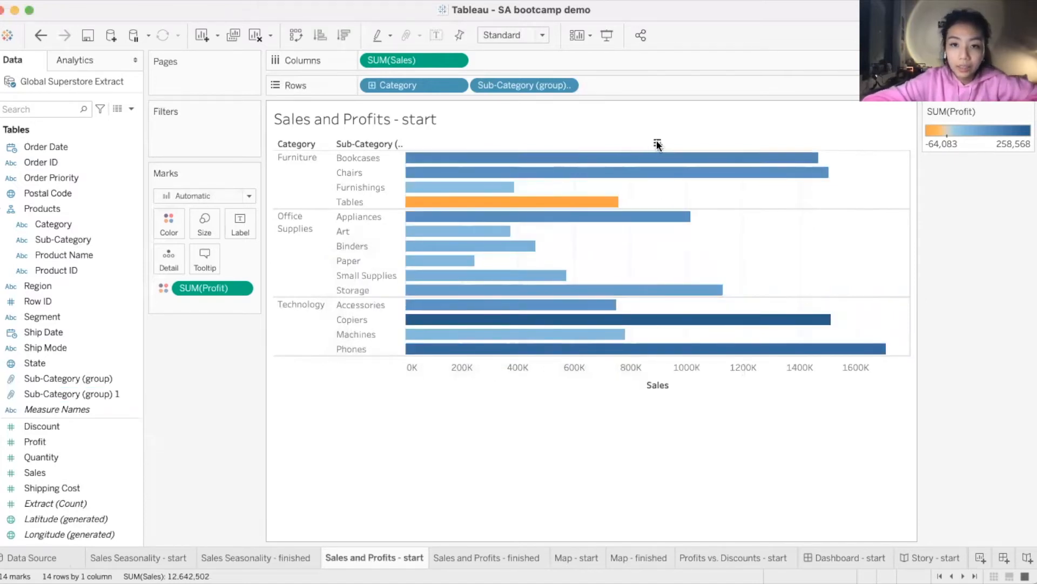
pyautogui.click(657, 143)
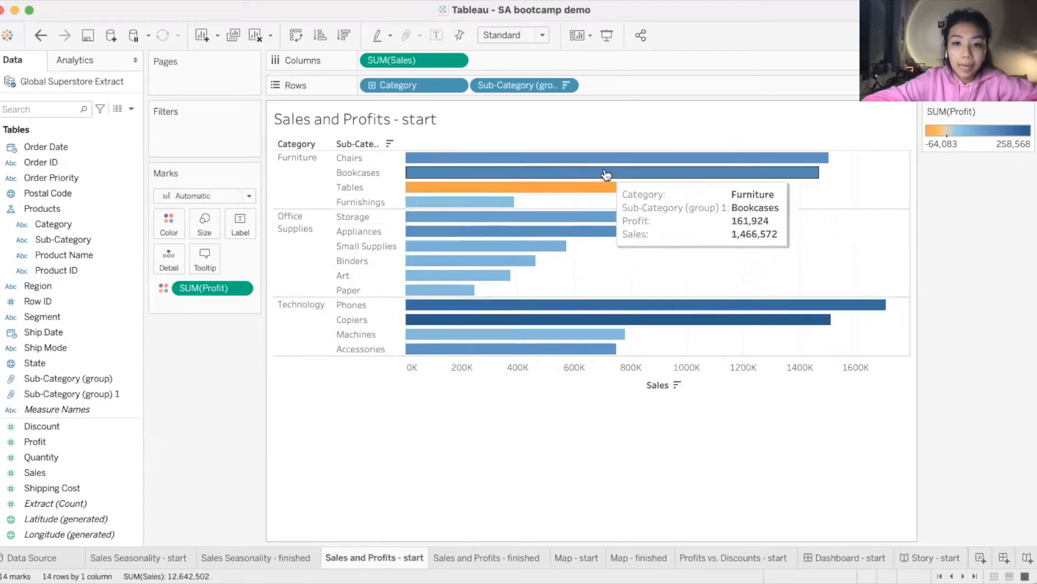
pyautogui.moveTo(515, 338)
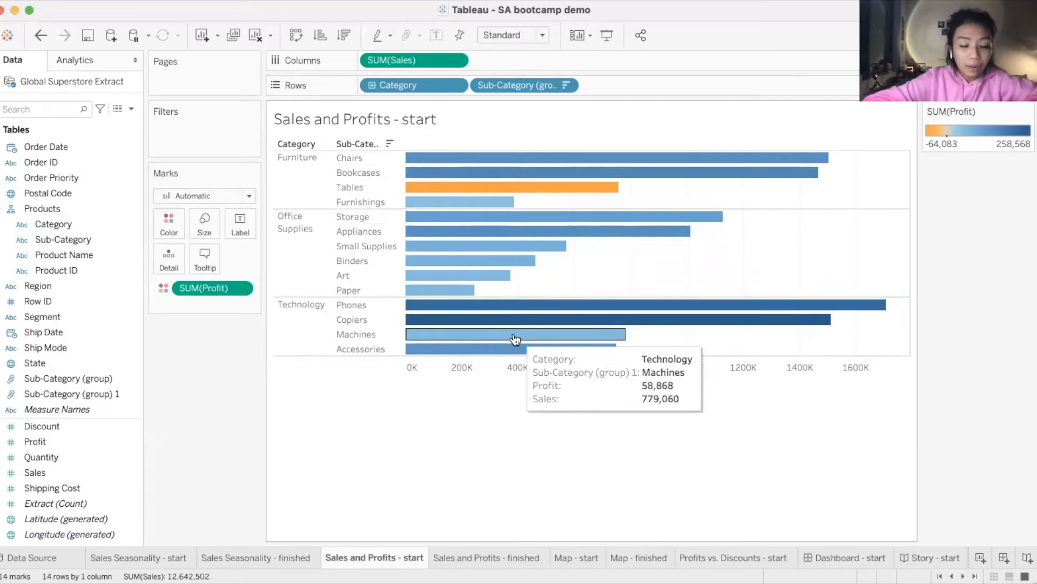
# - Look over the Map - finished worksheet and return to the blank Map - start worksheet
pyautogui.click(576, 557)
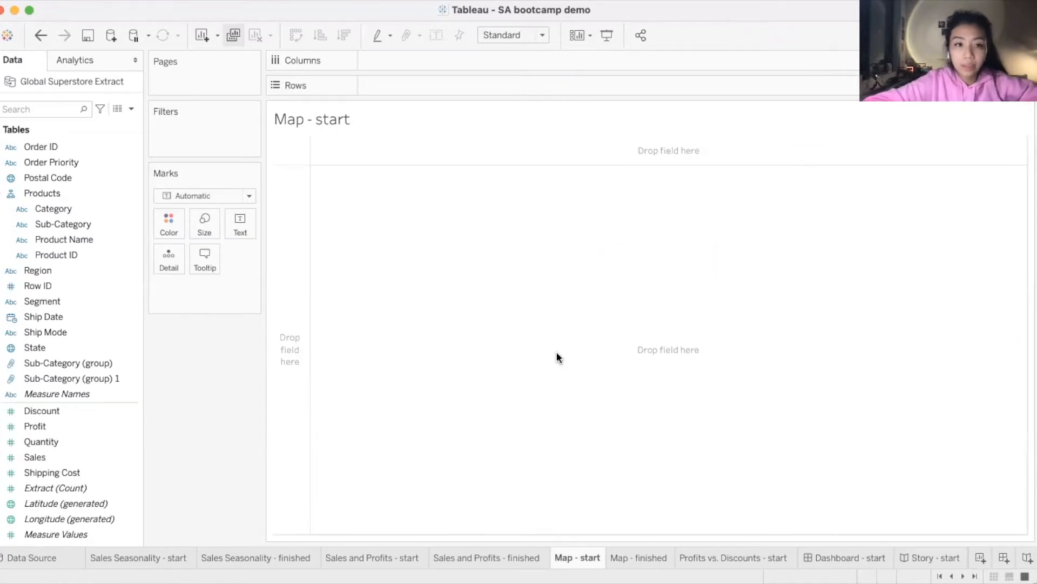
pyautogui.click(640, 558)
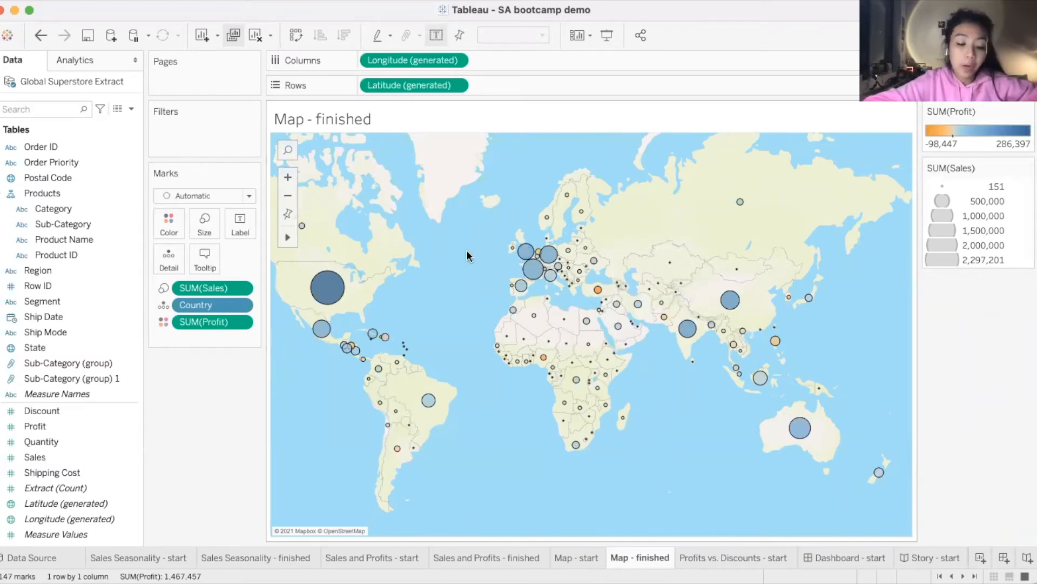
pyautogui.click(577, 557)
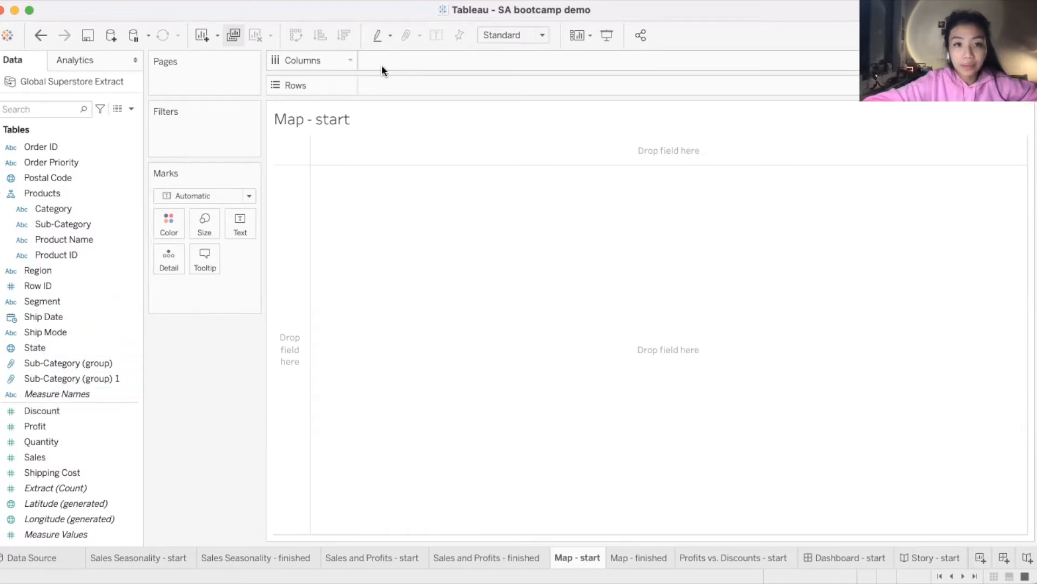
pyautogui.click(82, 287)
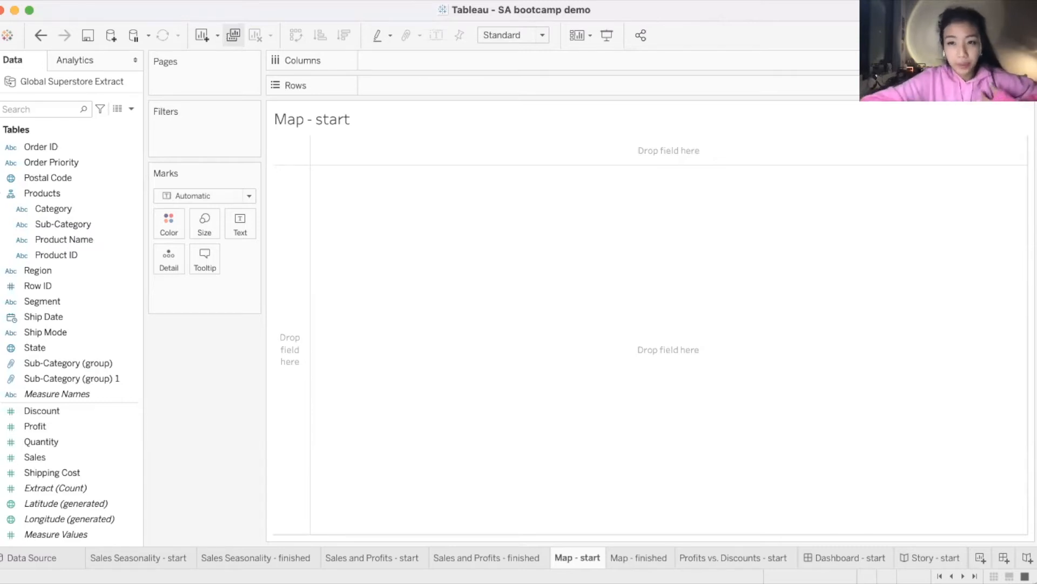
pyautogui.click(1006, 35)
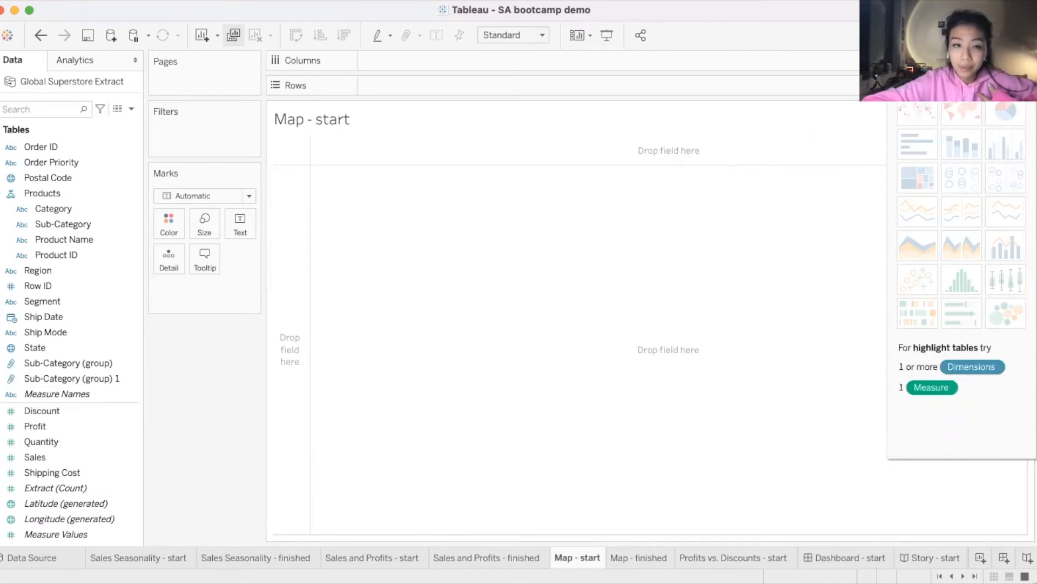
pyautogui.click(98, 241)
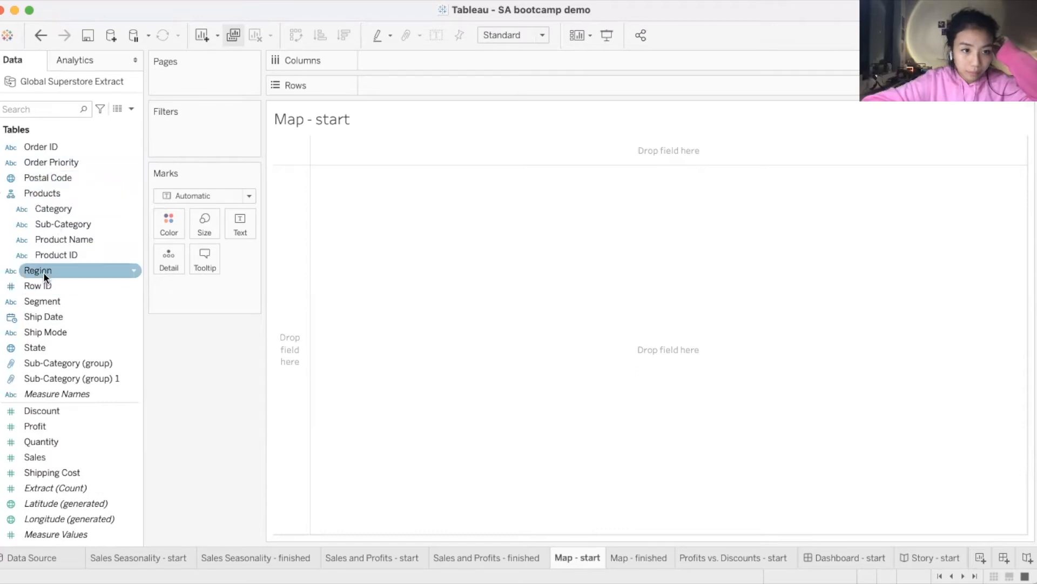
# - Build a symbol map from the Country and Sales fields, with circles sized by total Sales
pyautogui.scroll(3, 46, 281)
pyautogui.click(46, 162)
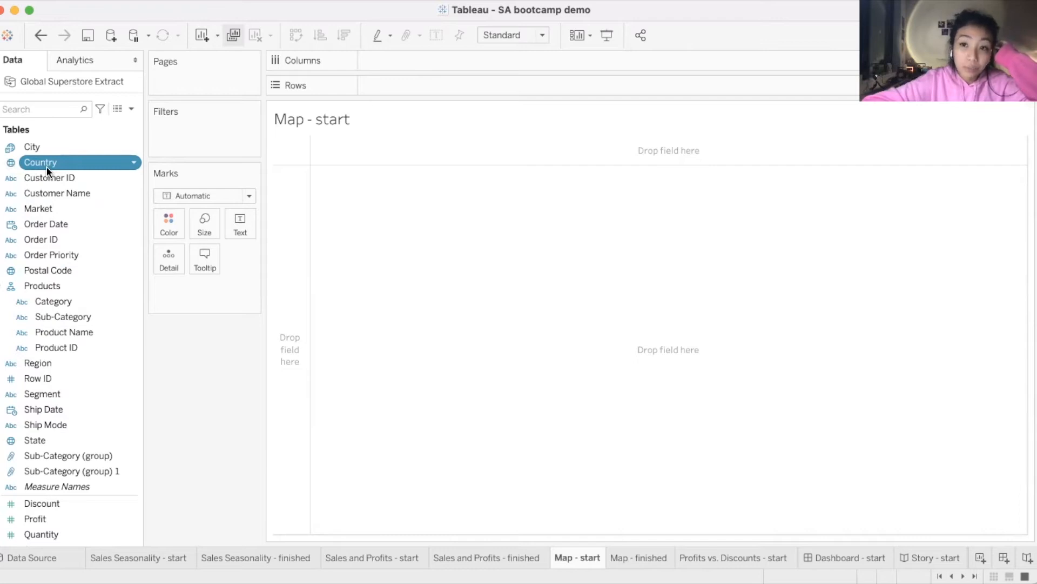
pyautogui.scroll(-3, 60, 223)
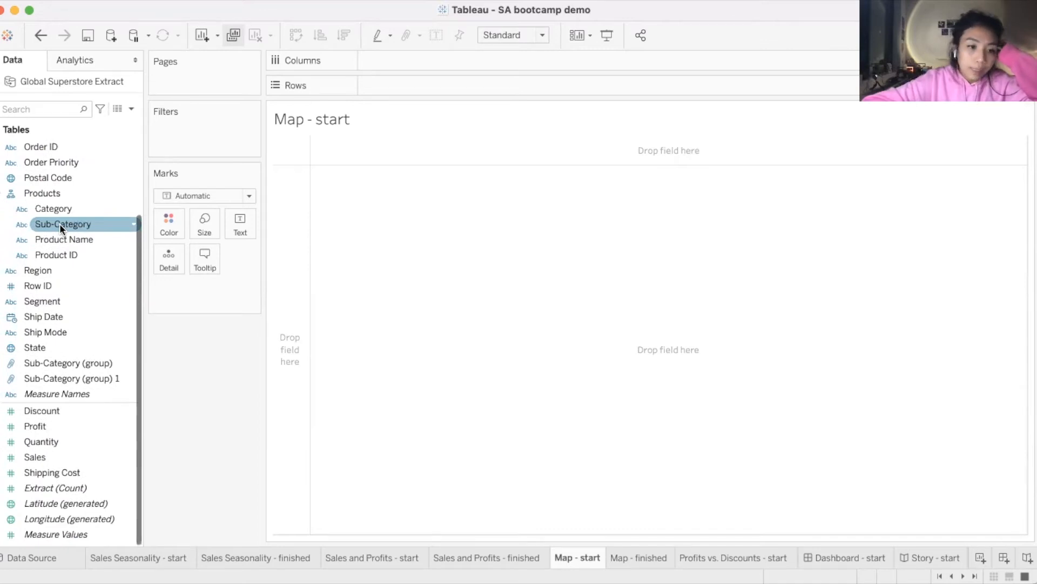
pyautogui.click(47, 457)
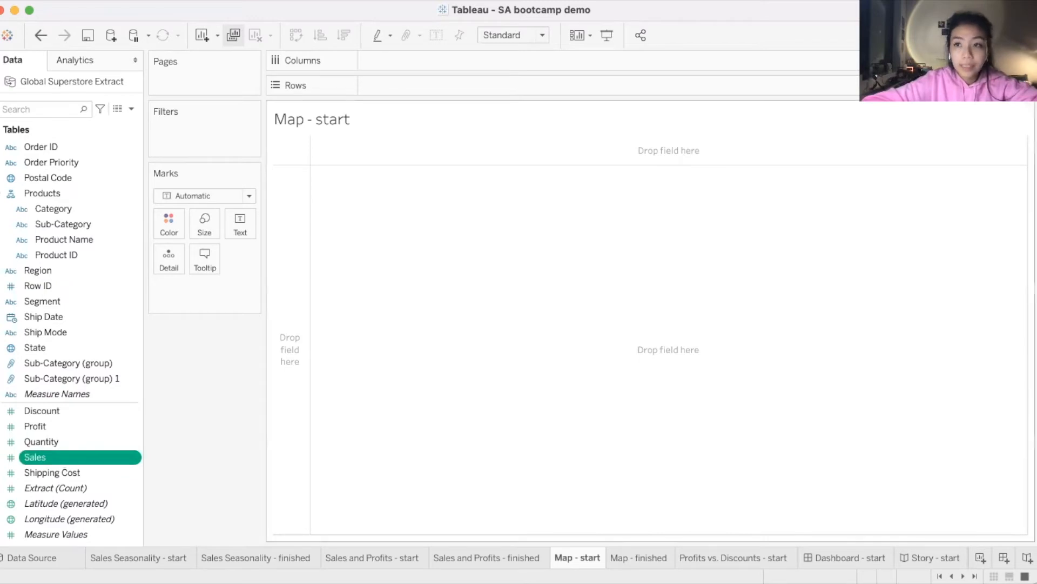
pyautogui.click(1004, 35)
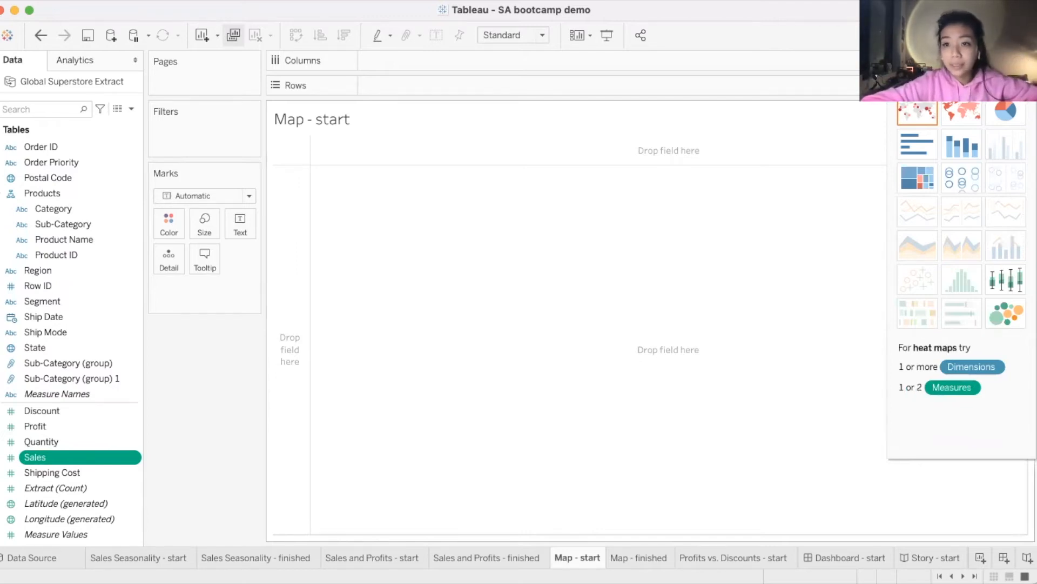
pyautogui.click(935, 108)
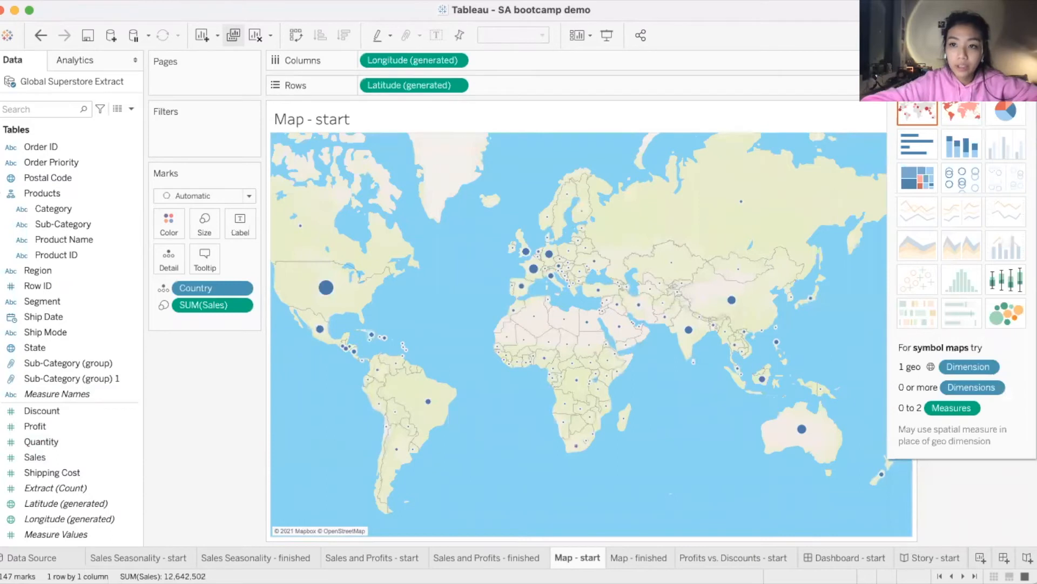
pyautogui.click(1004, 35)
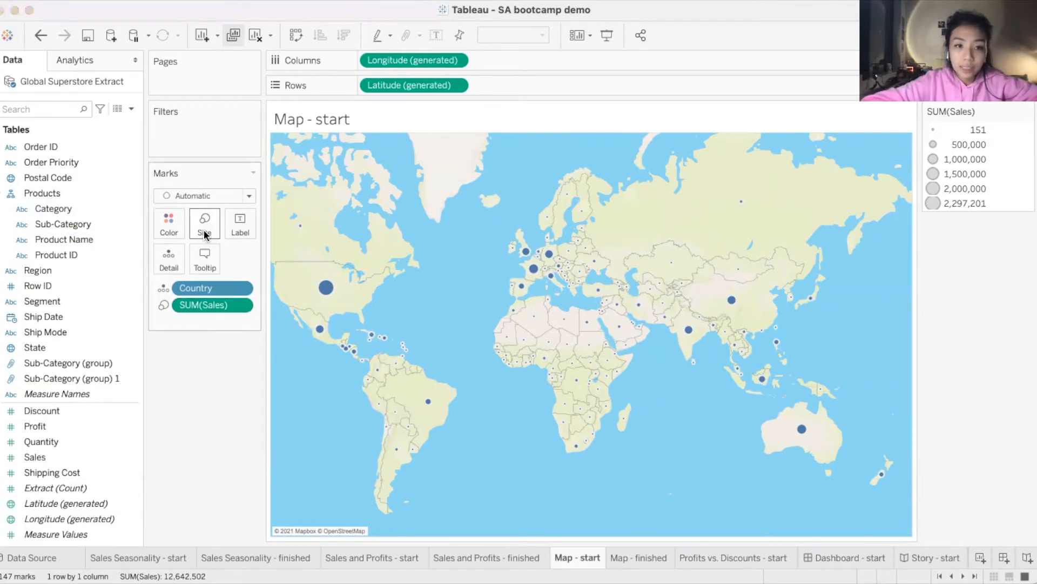
# - Try the smallest mark size and enlarge the country circles beyond their default size
pyautogui.moveTo(233, 262); pyautogui.dragTo(196, 260)
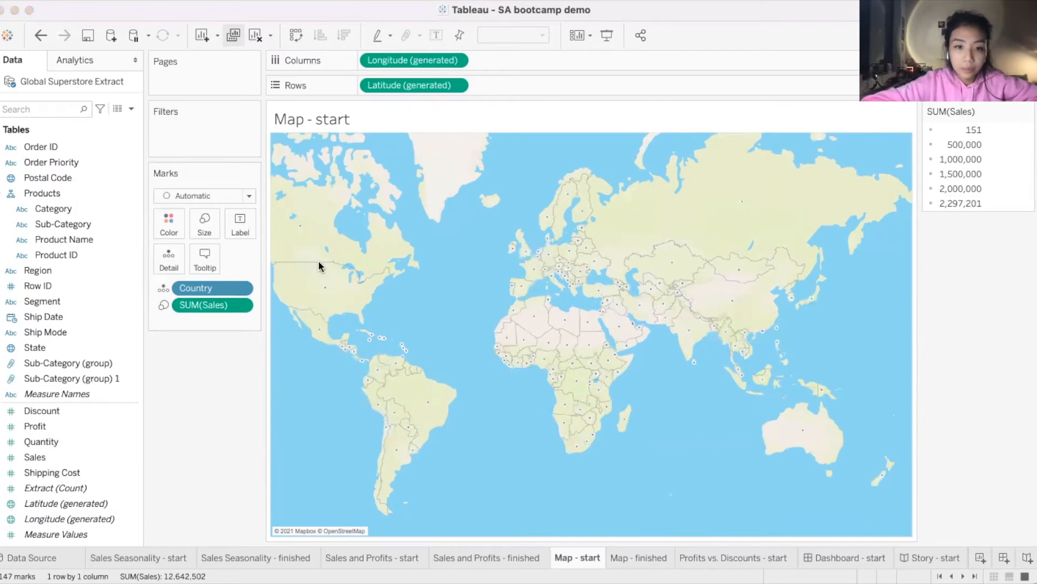
pyautogui.click(232, 265)
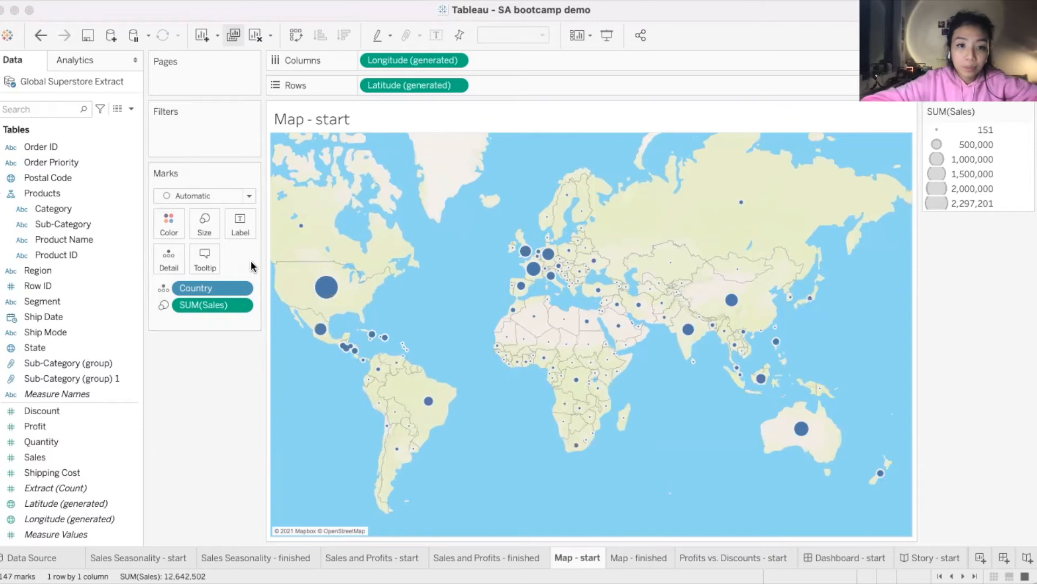
pyautogui.press('super+shift+b')
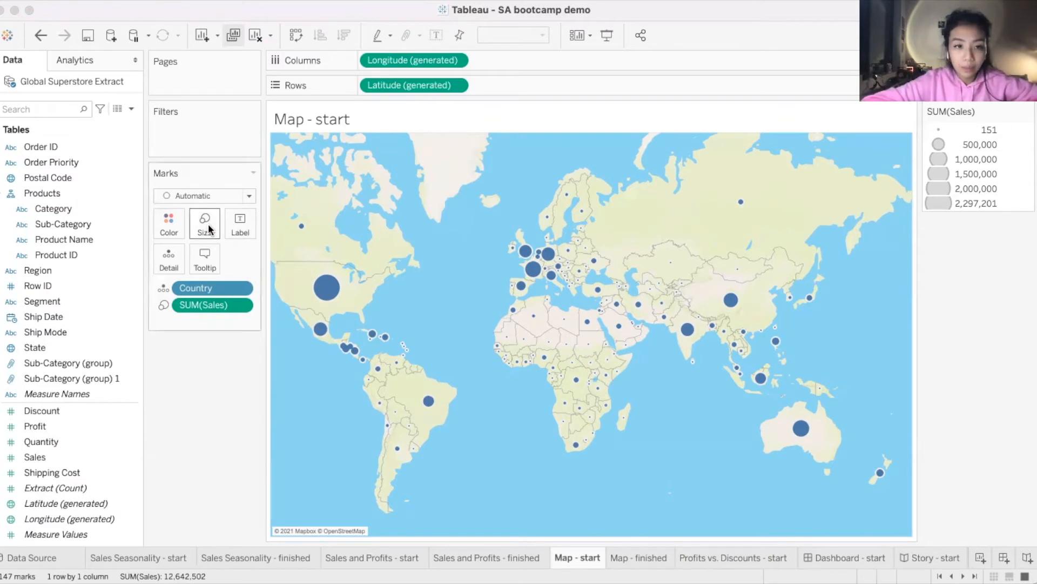
# - Give the map circles a black border and reduce their opacity to 45%
pyautogui.click(164, 232)
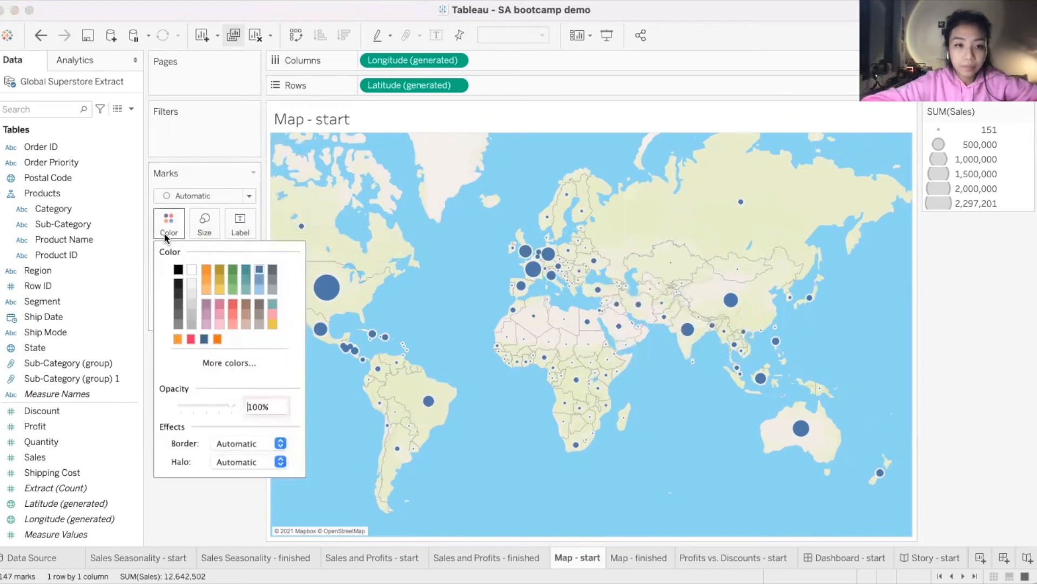
pyautogui.click(280, 445)
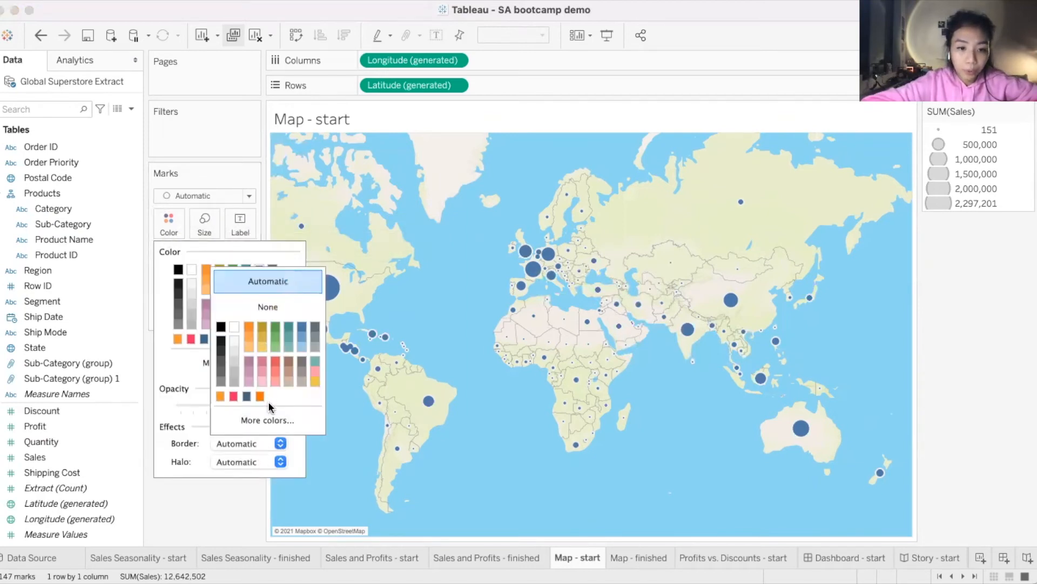
pyautogui.click(219, 327)
pyautogui.click(190, 394)
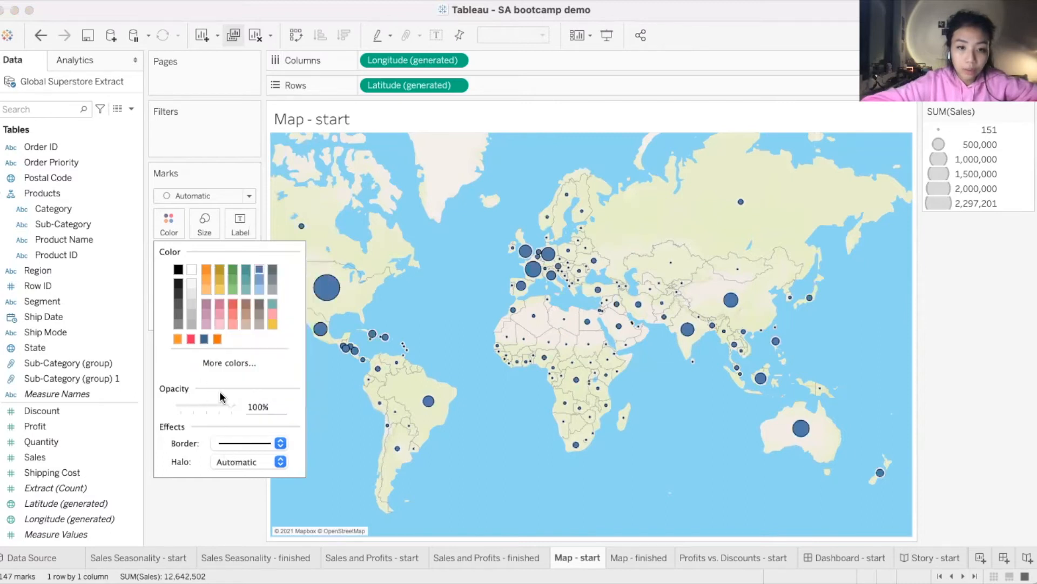
pyautogui.moveTo(224, 407); pyautogui.dragTo(204, 408)
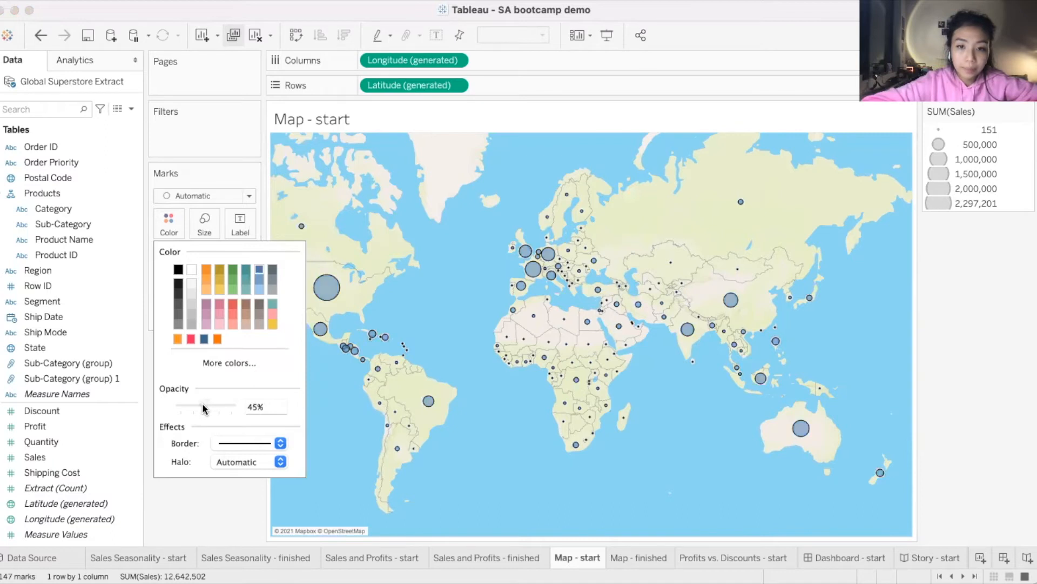
pyautogui.click(190, 511)
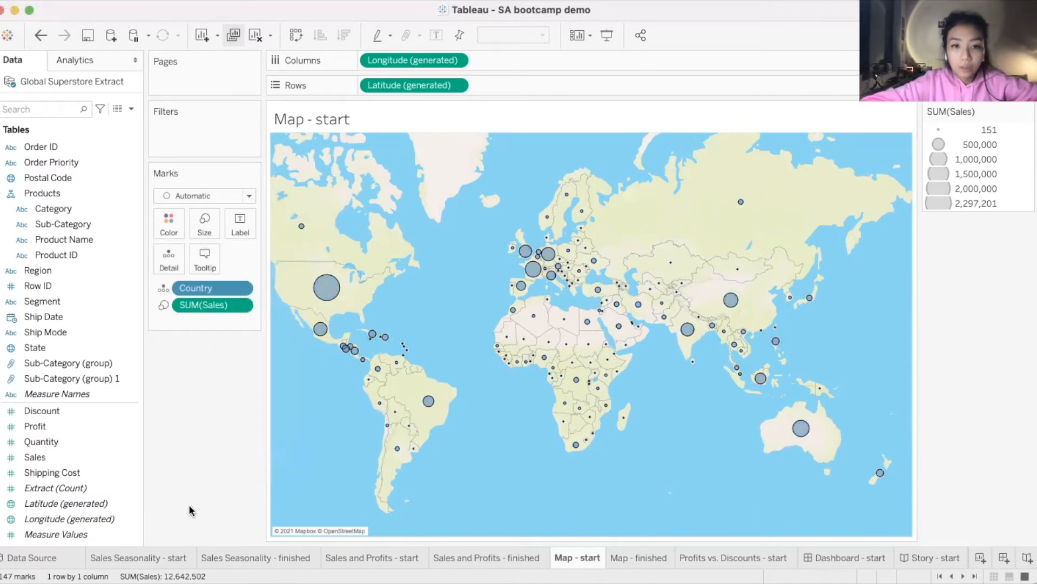
# - Colour the country circles by total Profit and inspect individual marks on the map
pyautogui.moveTo(376, 370)
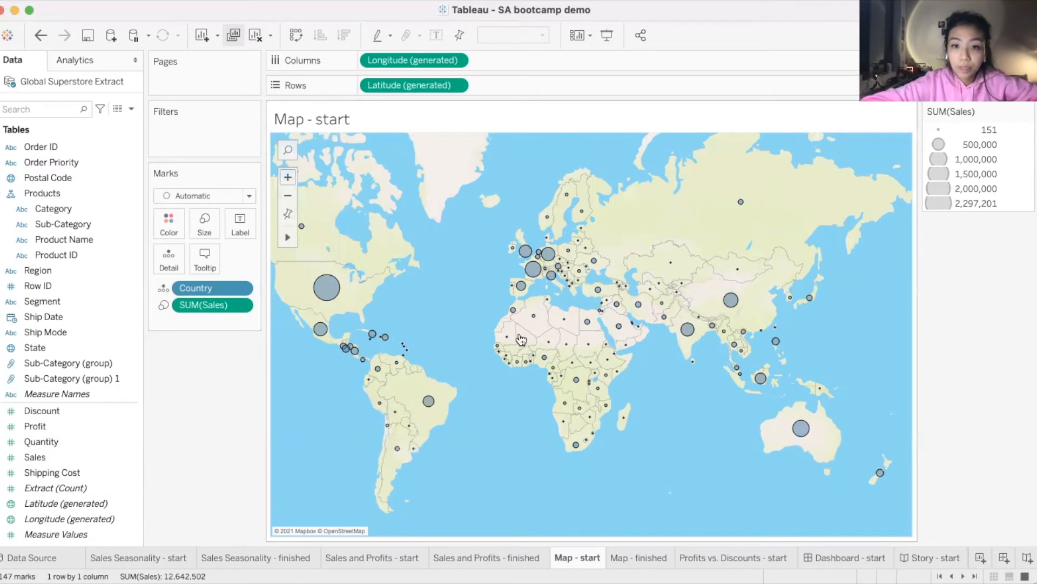
pyautogui.moveTo(537, 269)
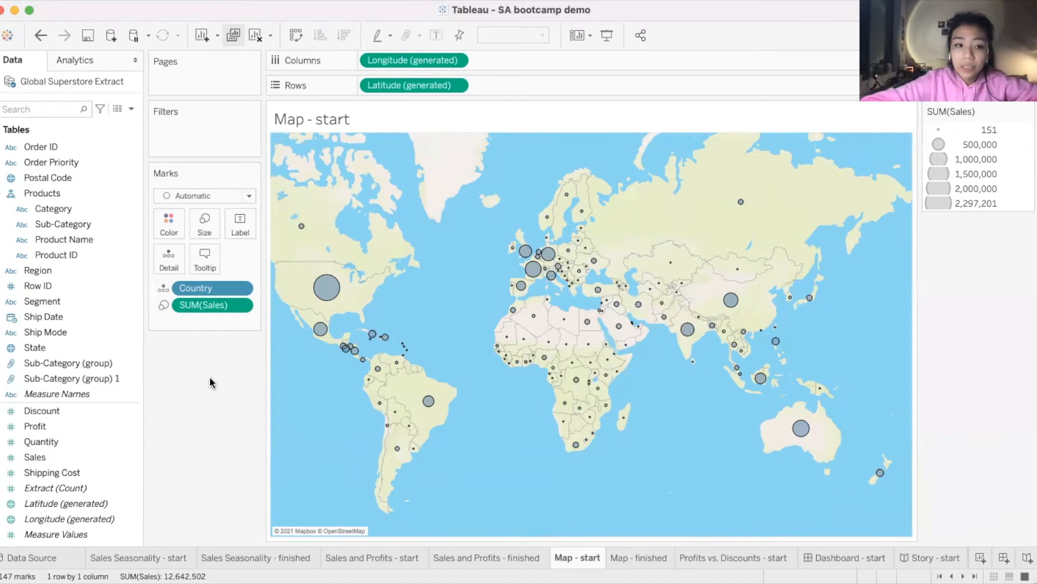
pyautogui.click(77, 428)
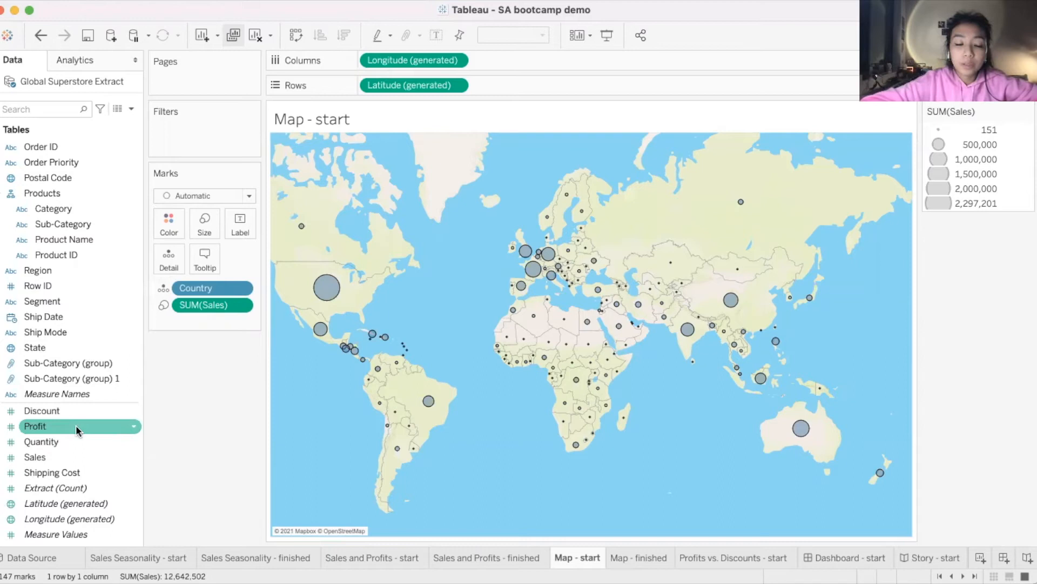
pyautogui.moveTo(77, 429); pyautogui.dragTo(168, 227)
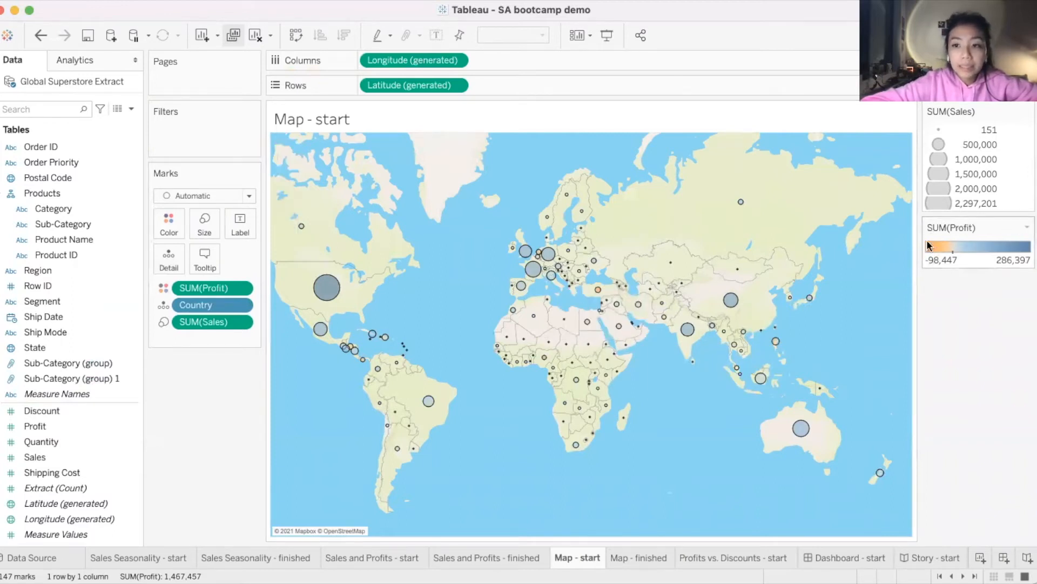
pyautogui.moveTo(598, 293)
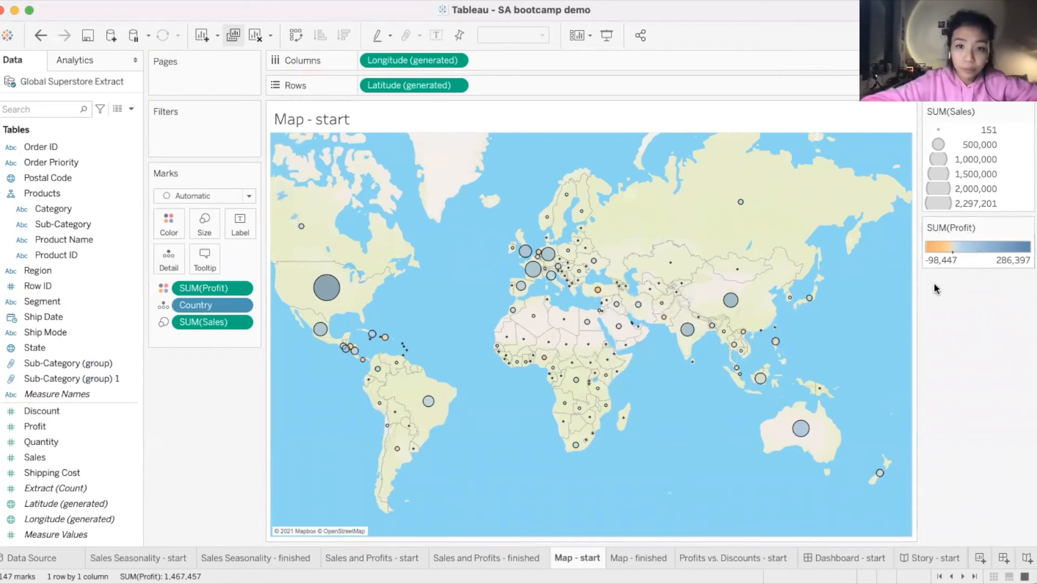
pyautogui.moveTo(598, 266)
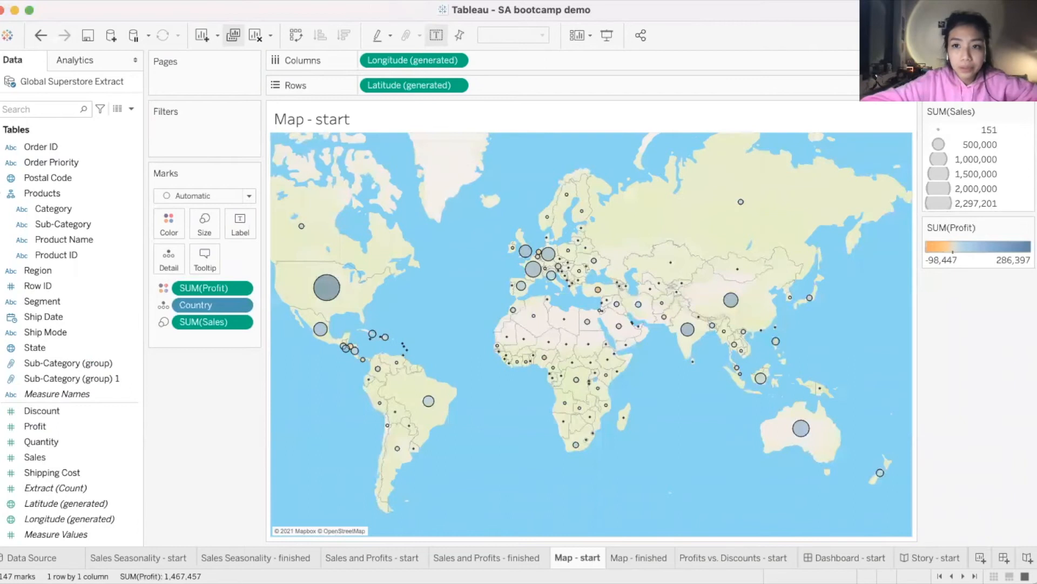
# - Open the map layer settings for the country map
pyautogui.click(370, 0)
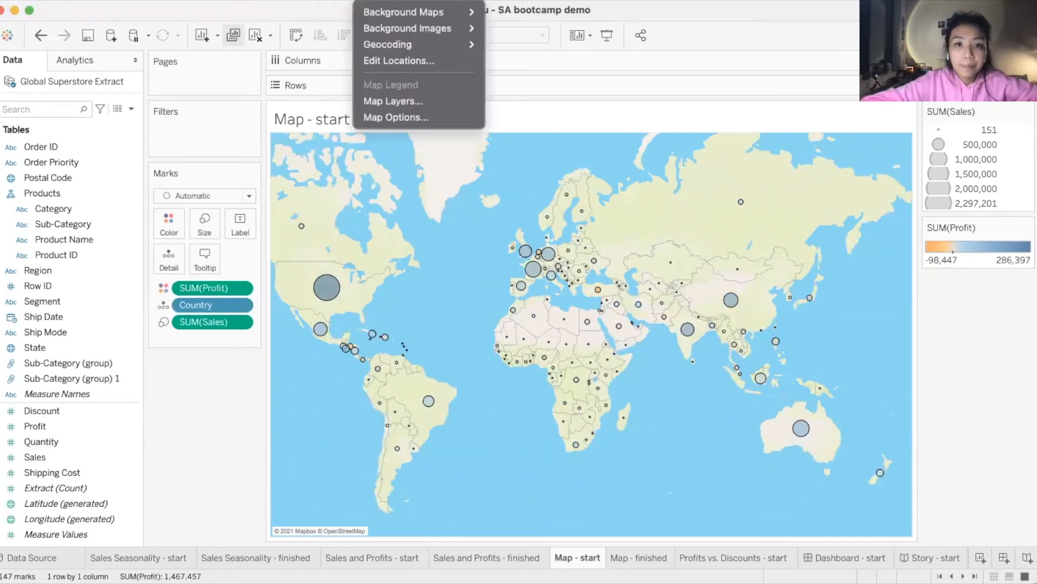
pyautogui.click(378, 101)
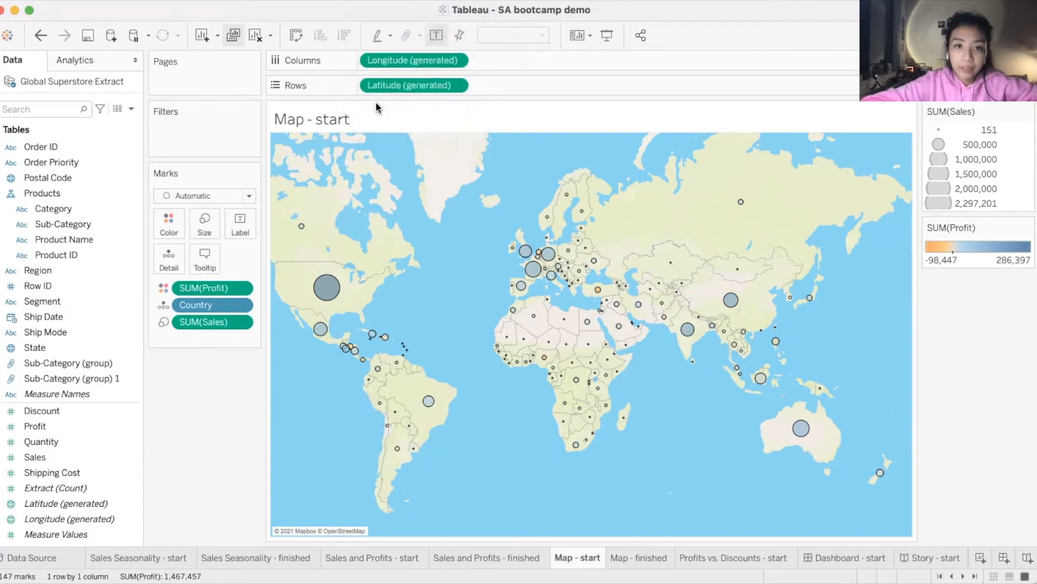
pyautogui.scroll(-1, 74, 228)
pyautogui.scroll(1, 74, 228)
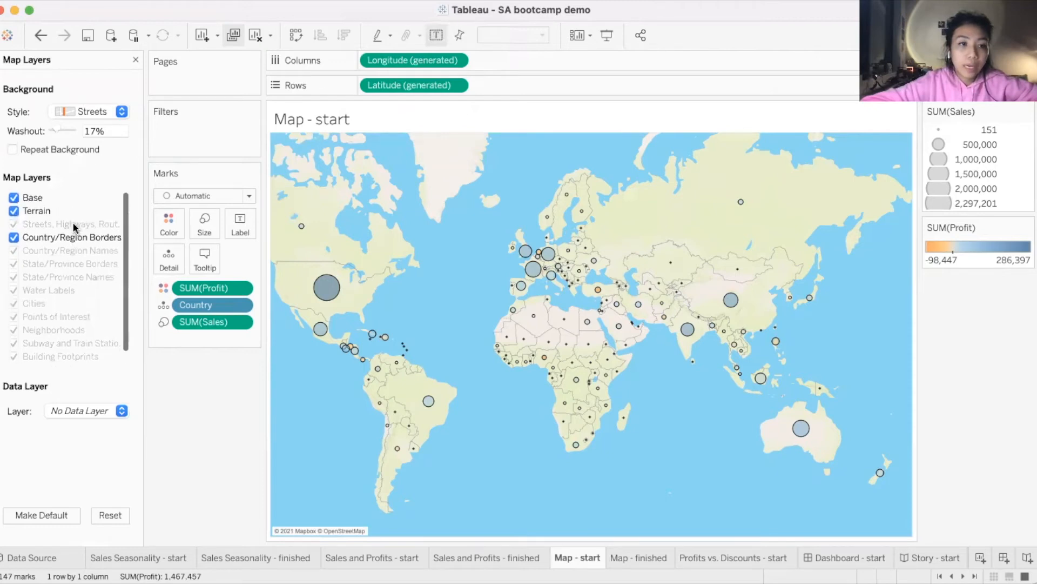
# - Try the Light background style on the map and switch back to Streets
pyautogui.click(122, 111)
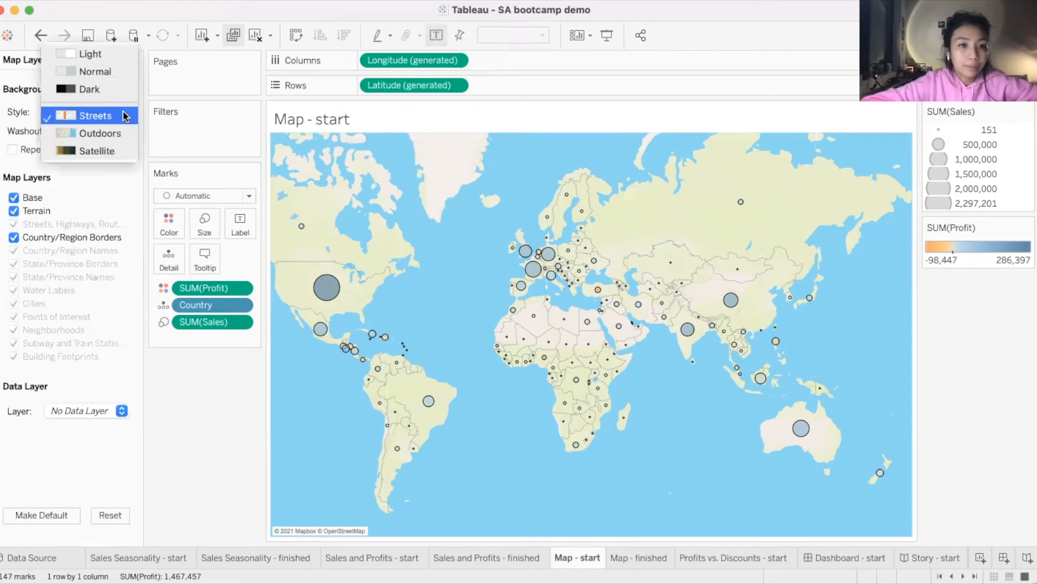
pyautogui.click(109, 60)
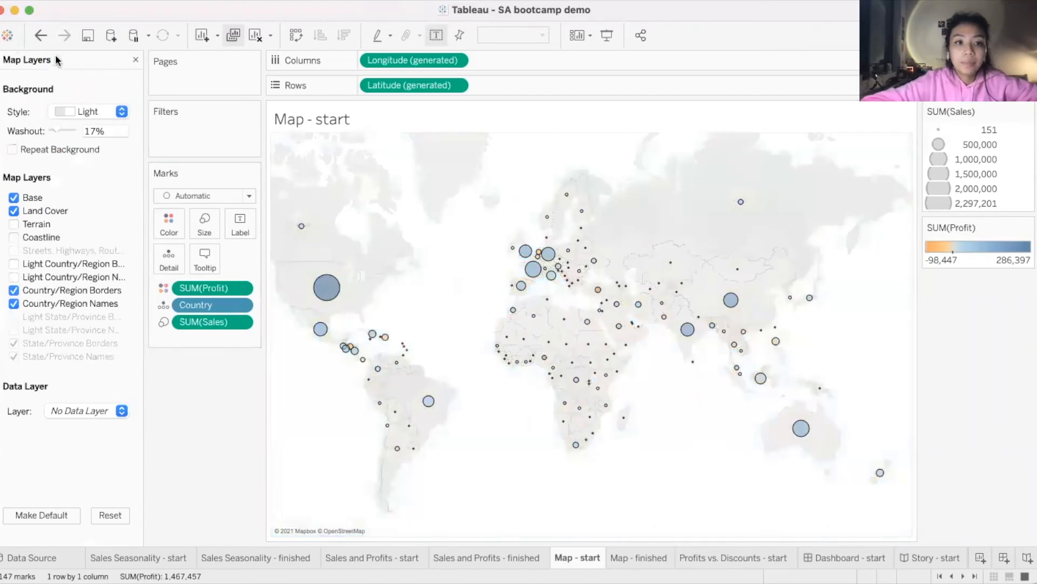
pyautogui.click(119, 112)
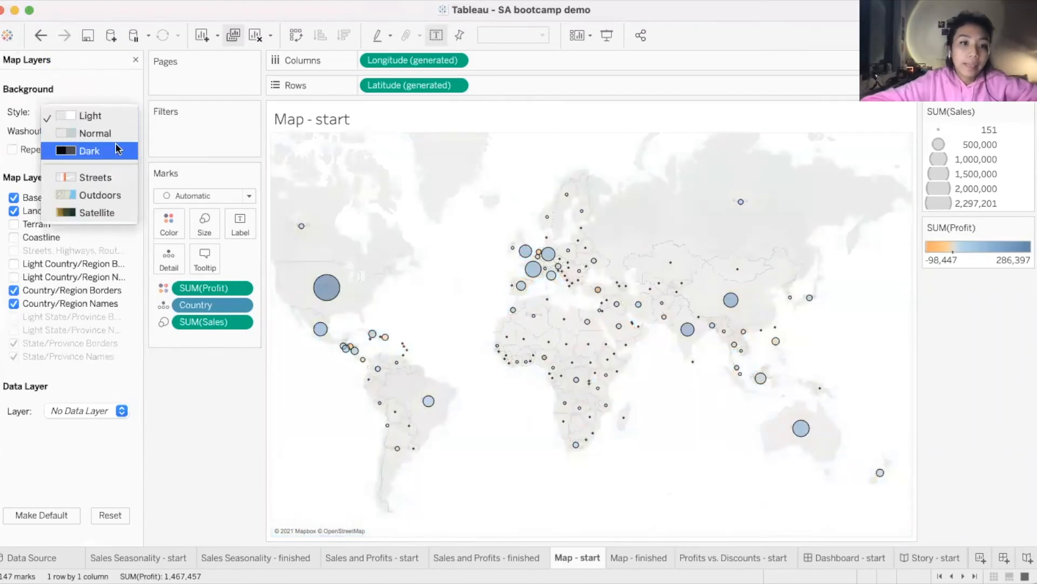
pyautogui.click(109, 183)
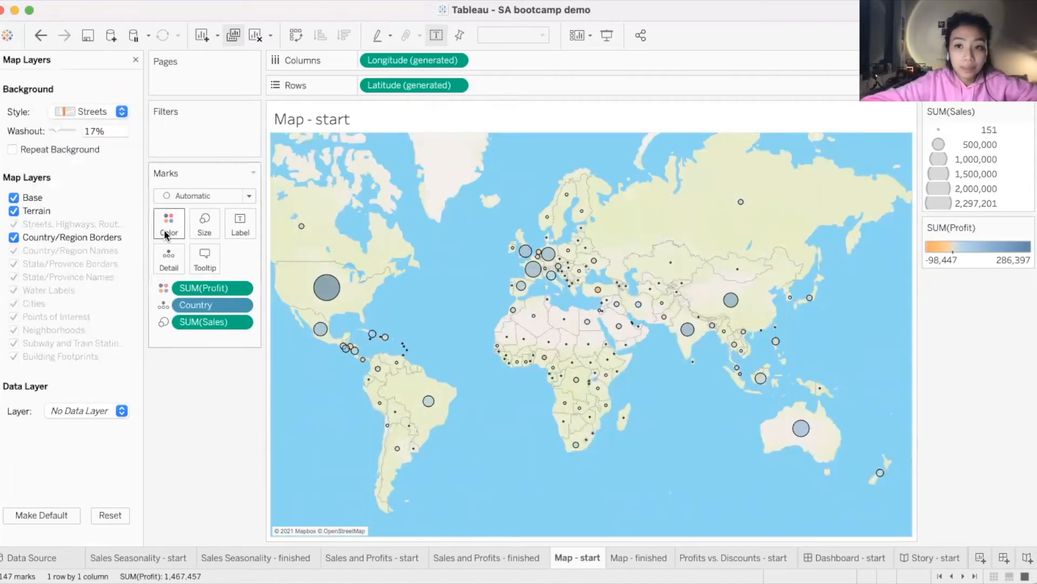
# - Try 0% washout on the Streets background, set it to 22% and close the map layer settings
pyautogui.moveTo(54, 132)
pyautogui.mouseDown()
pyautogui.moveTo(66, 133)
pyautogui.moveTo(52, 131)
pyautogui.mouseUp()
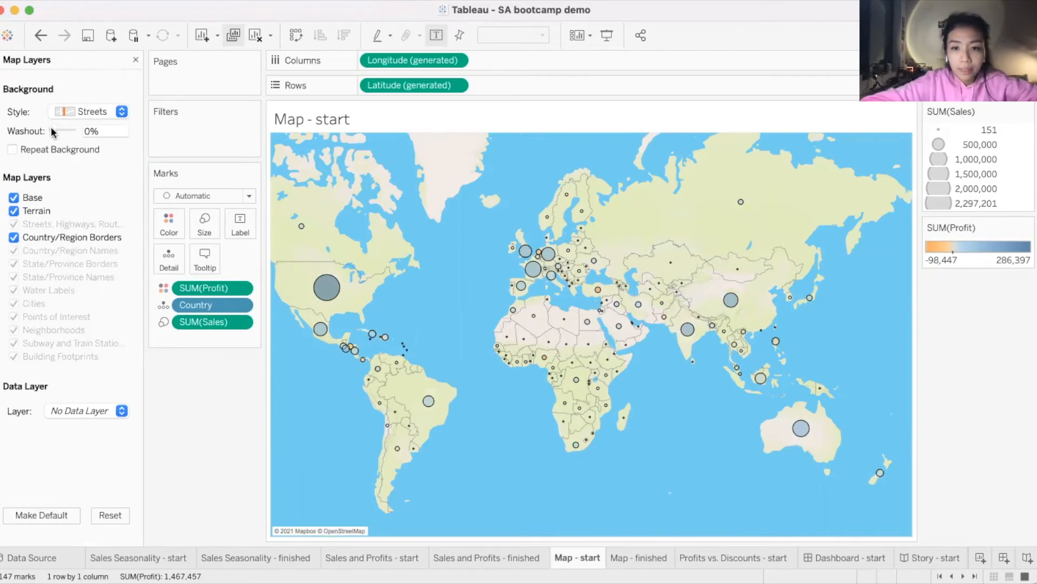
pyautogui.moveTo(53, 131); pyautogui.dragTo(57, 132)
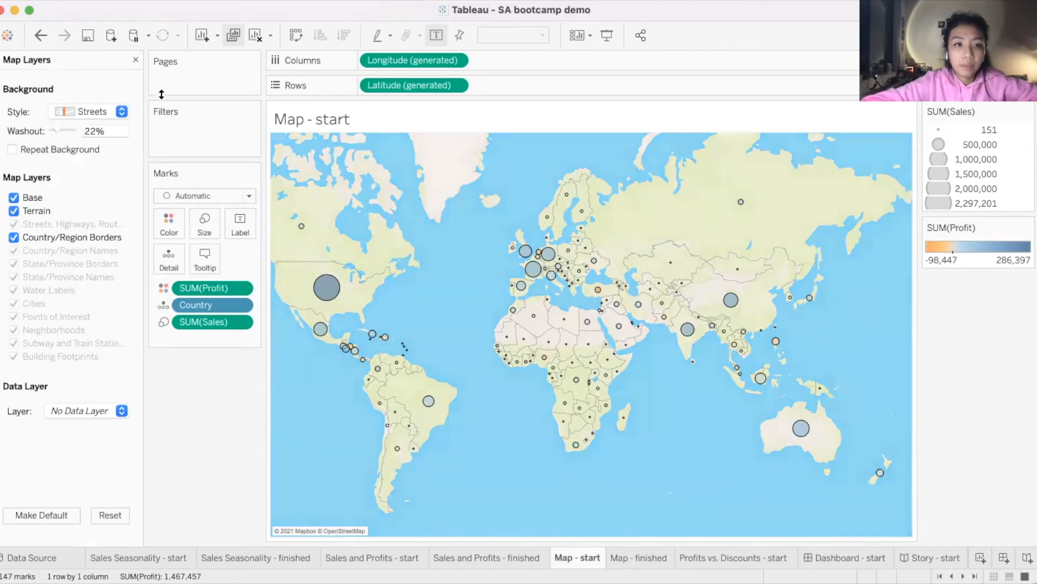
pyautogui.click(136, 59)
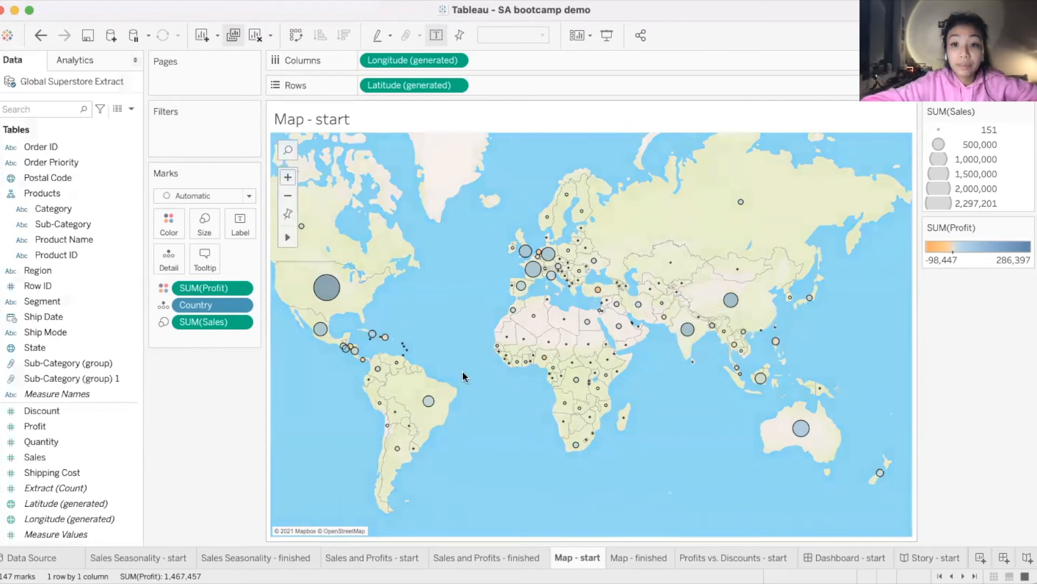
# - Compare the map with the version on the Map - finished sheet and return to Map - start
pyautogui.click(624, 560)
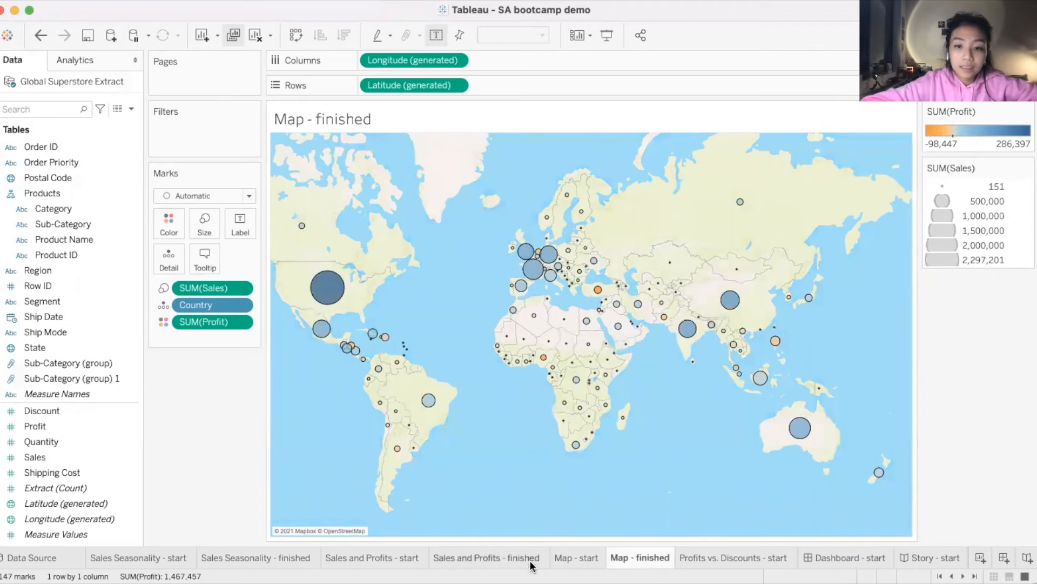
pyautogui.click(577, 557)
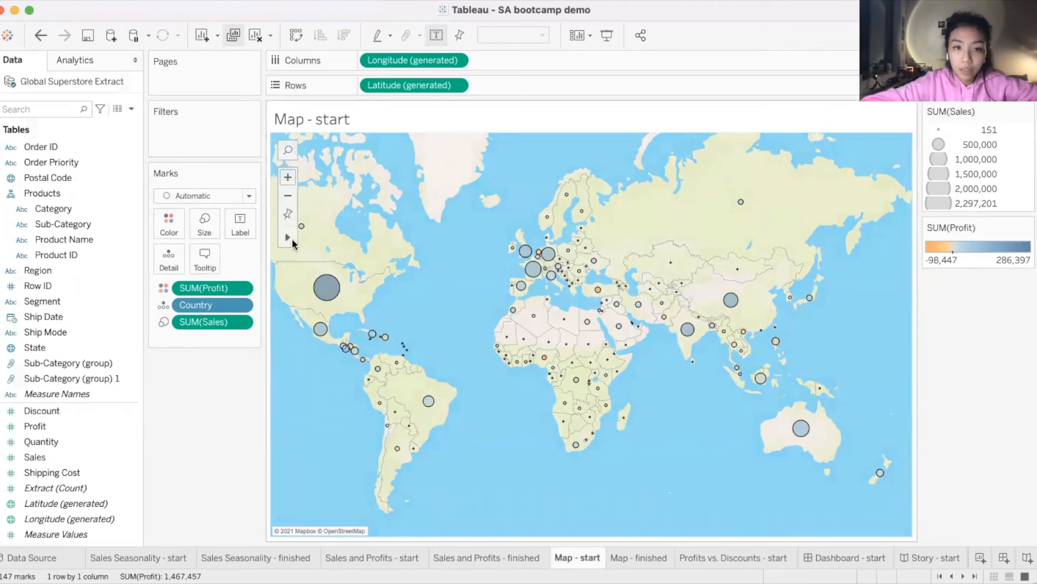
pyautogui.moveTo(256, 260); pyautogui.dragTo(260, 261)
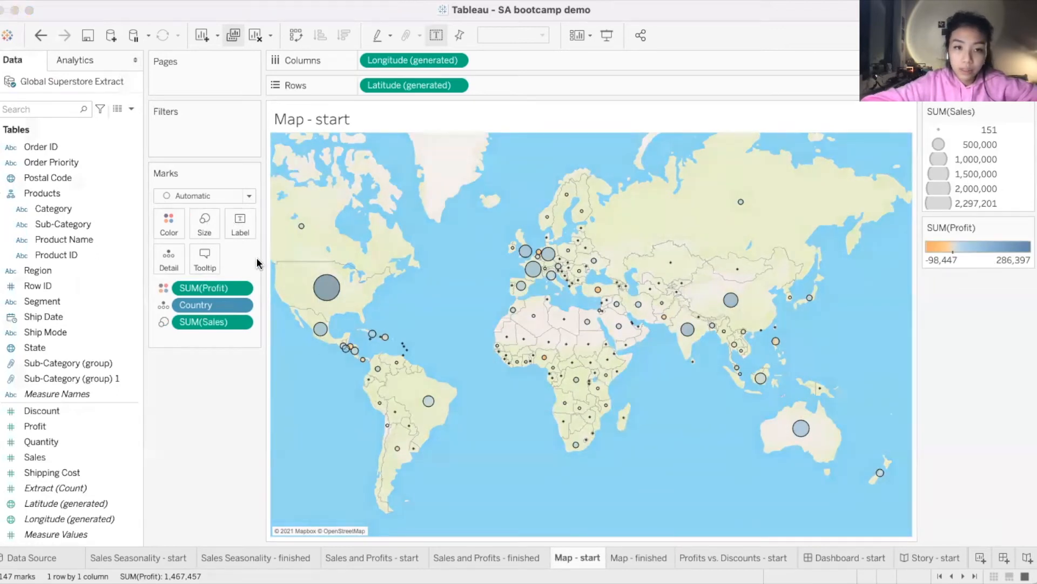
pyautogui.click(224, 414)
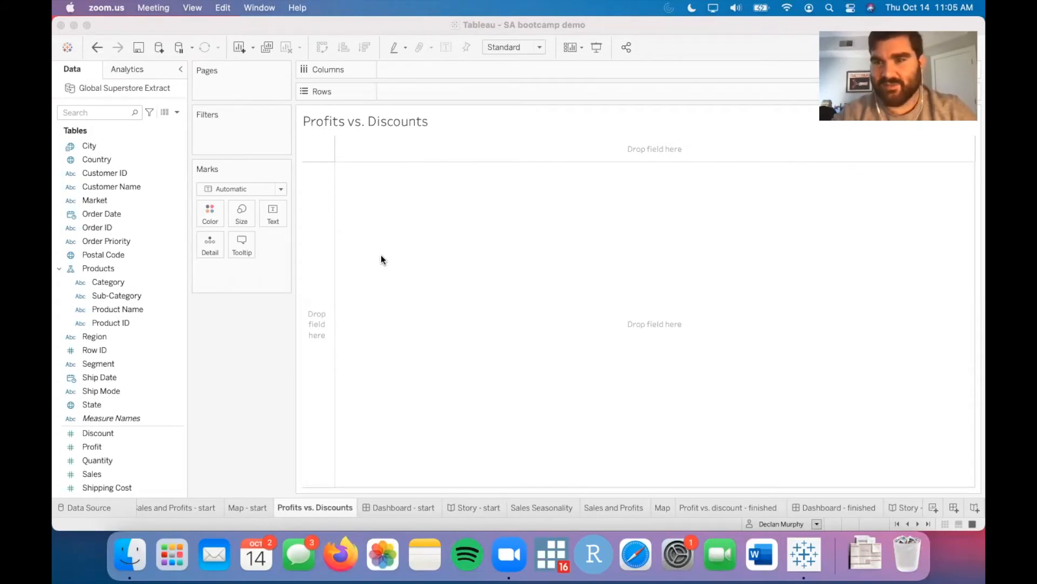
# - Build a scatter plot on the Profits vs. Discounts sheet with Discount as columns and Profit as rows
pyautogui.click(115, 433)
pyautogui.moveTo(105, 432)
pyautogui.mouseDown()
pyautogui.moveTo(346, 80)
pyautogui.moveTo(388, 67)
pyautogui.mouseUp()
pyautogui.click(107, 447)
pyautogui.moveTo(107, 446); pyautogui.dragTo(410, 89)
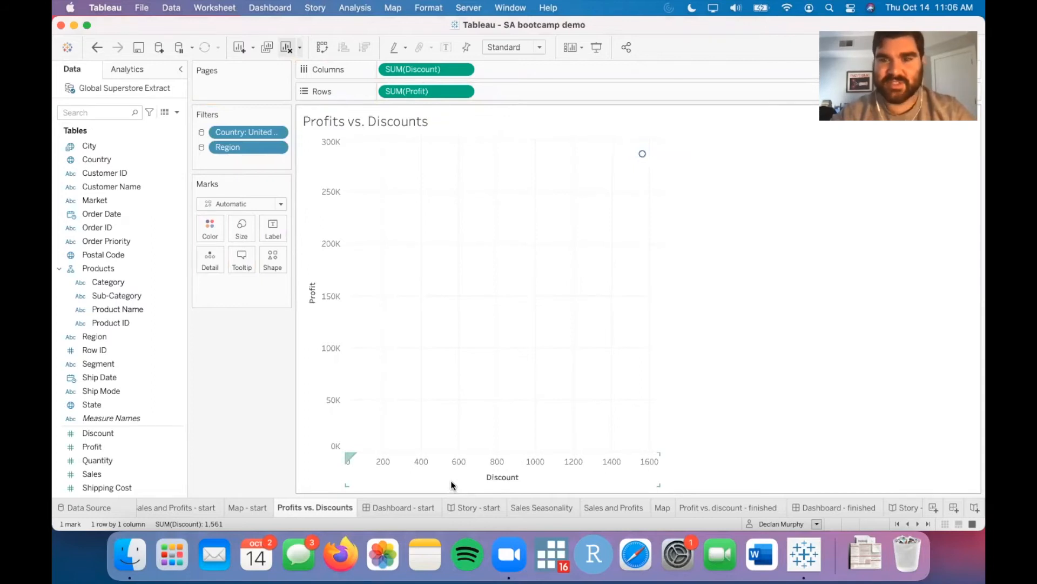
# - Split the scatter plot into one mark per Customer Name as detail and assign Category to the mark shape
pyautogui.moveTo(642, 157)
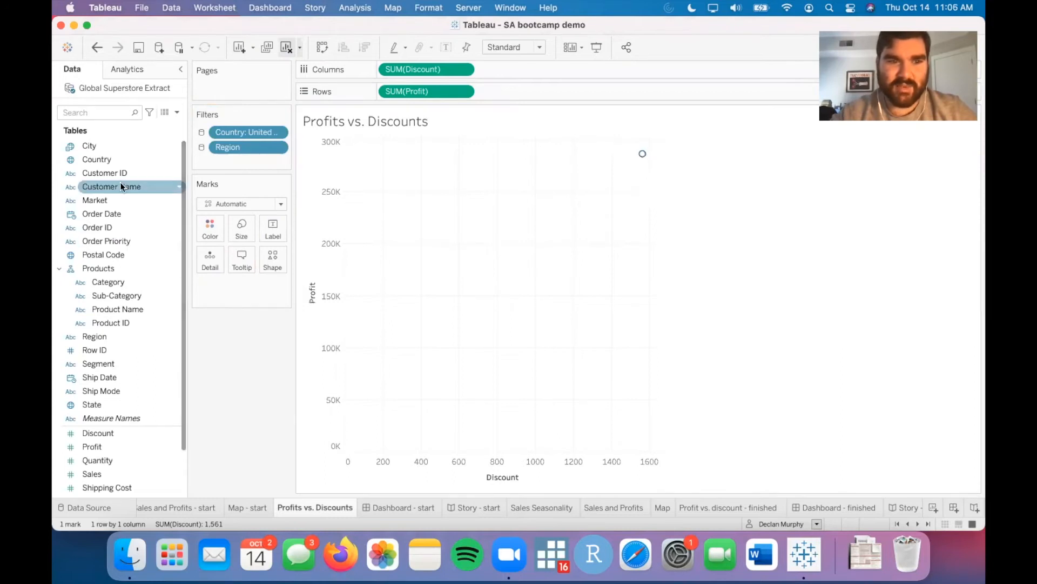
pyautogui.moveTo(121, 186); pyautogui.dragTo(212, 265)
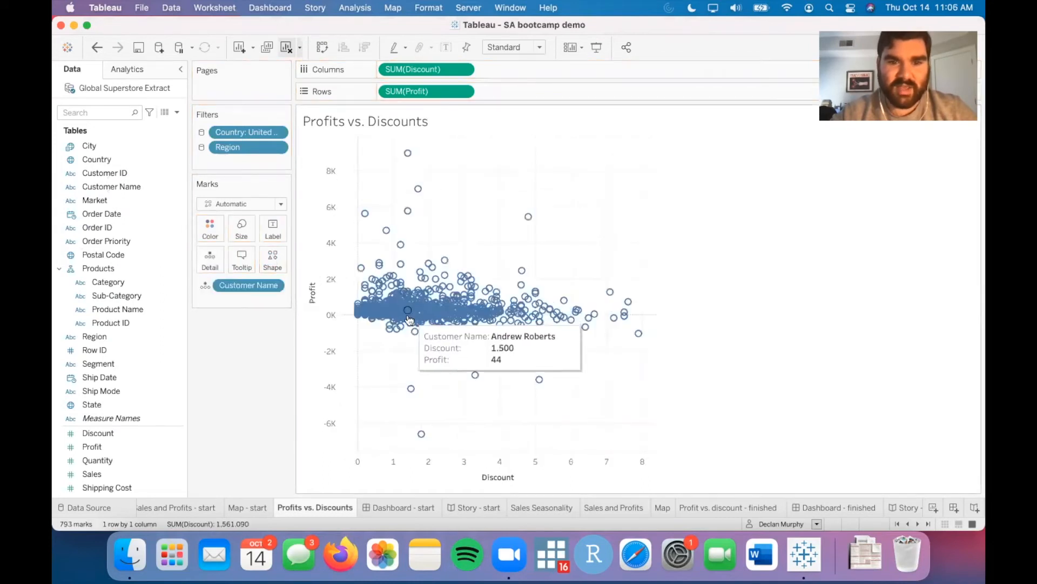
pyautogui.click(124, 283)
pyautogui.moveTo(120, 281); pyautogui.dragTo(275, 264)
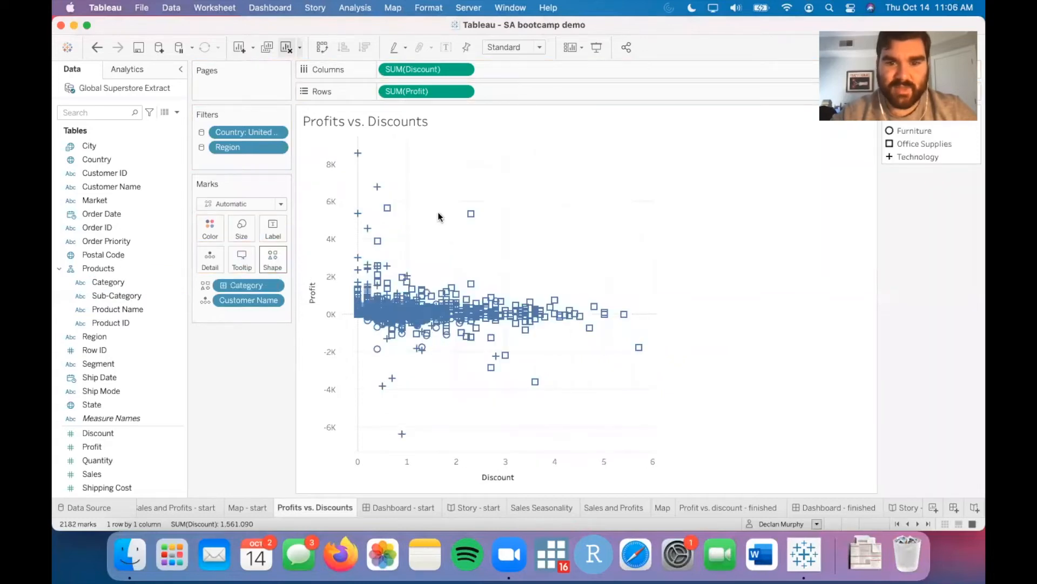
pyautogui.moveTo(502, 319)
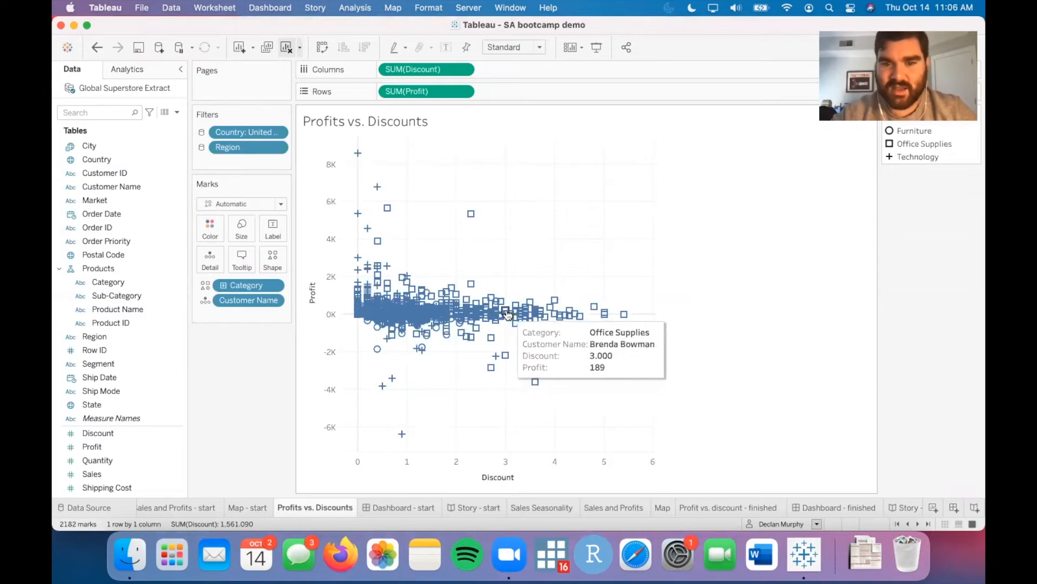
pyautogui.moveTo(552, 312)
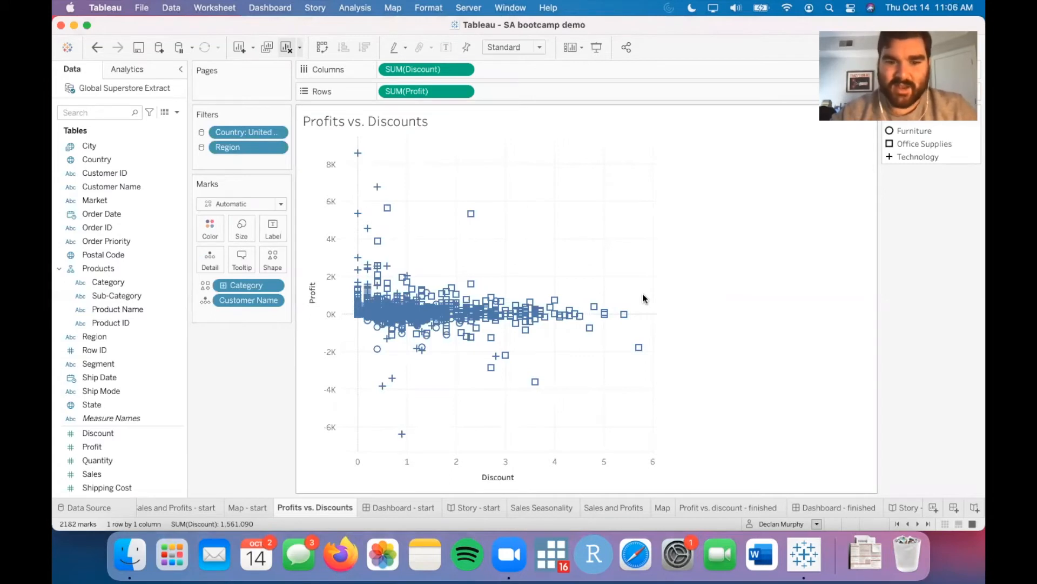
# - Change the Discount measure in the columns from a sum to an average
pyautogui.click(463, 72)
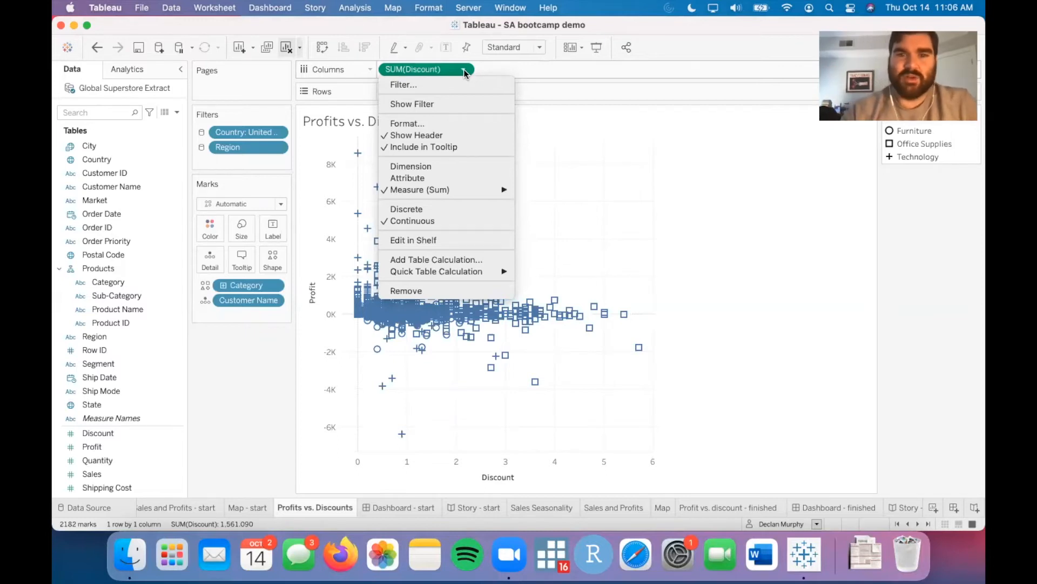
pyautogui.click(464, 72)
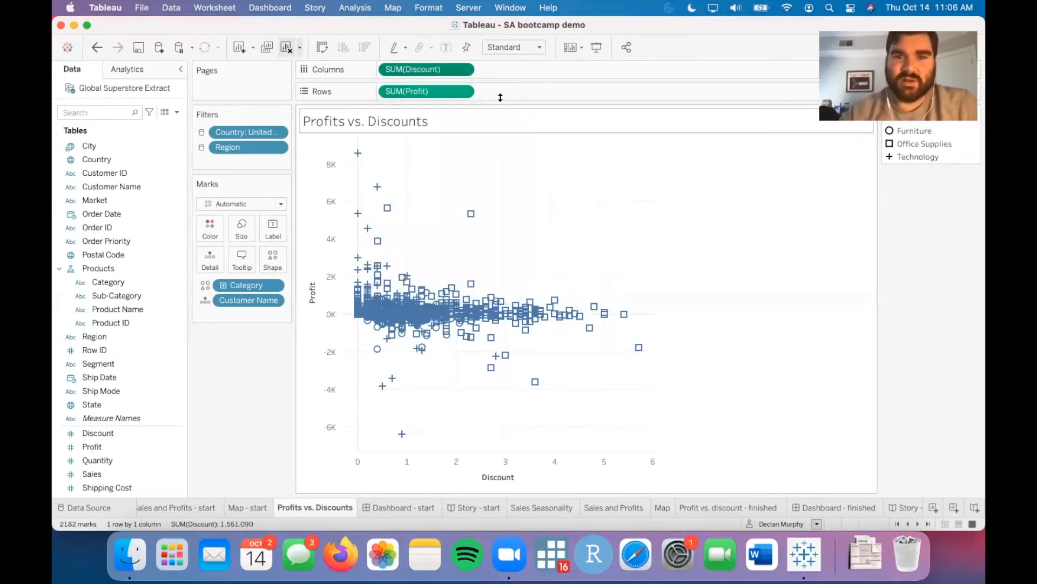
pyautogui.click(463, 72)
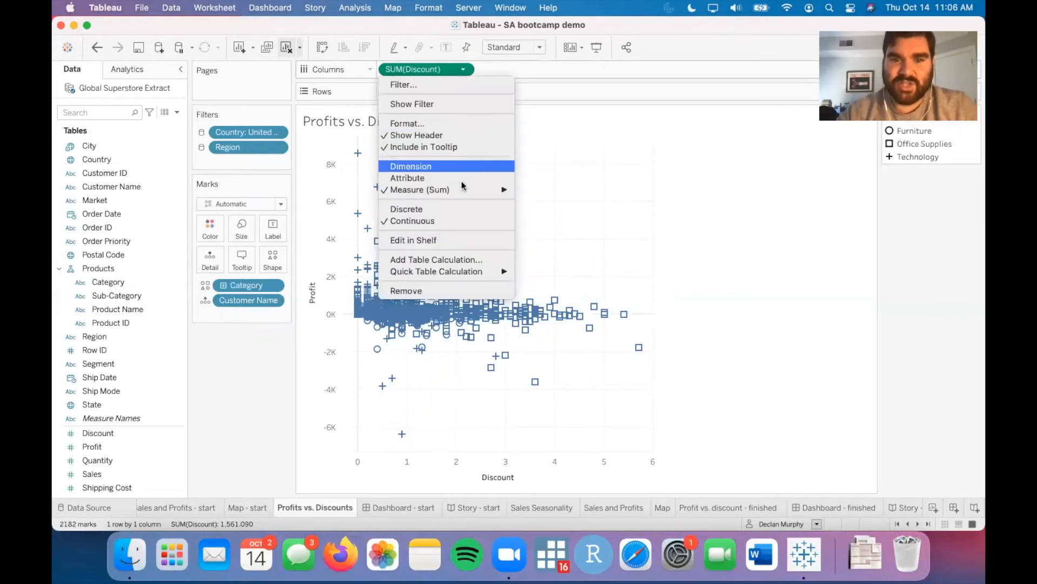
pyautogui.moveTo(486, 189)
pyautogui.click(537, 203)
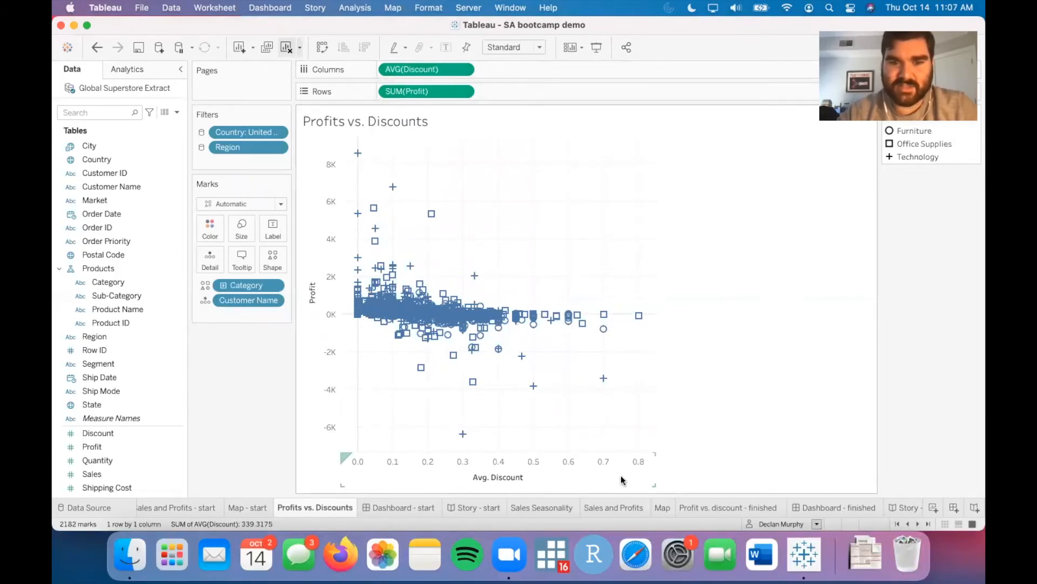
# - Format the Avg. Discount axis numbers as Percentage with 2 decimal places
pyautogui.click(552, 475)
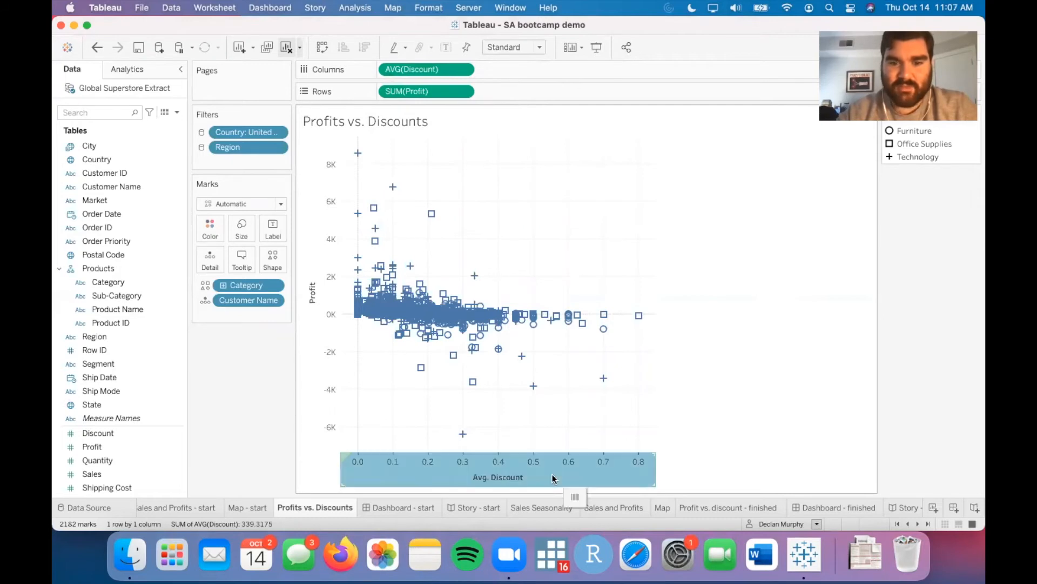
pyautogui.click(708, 429)
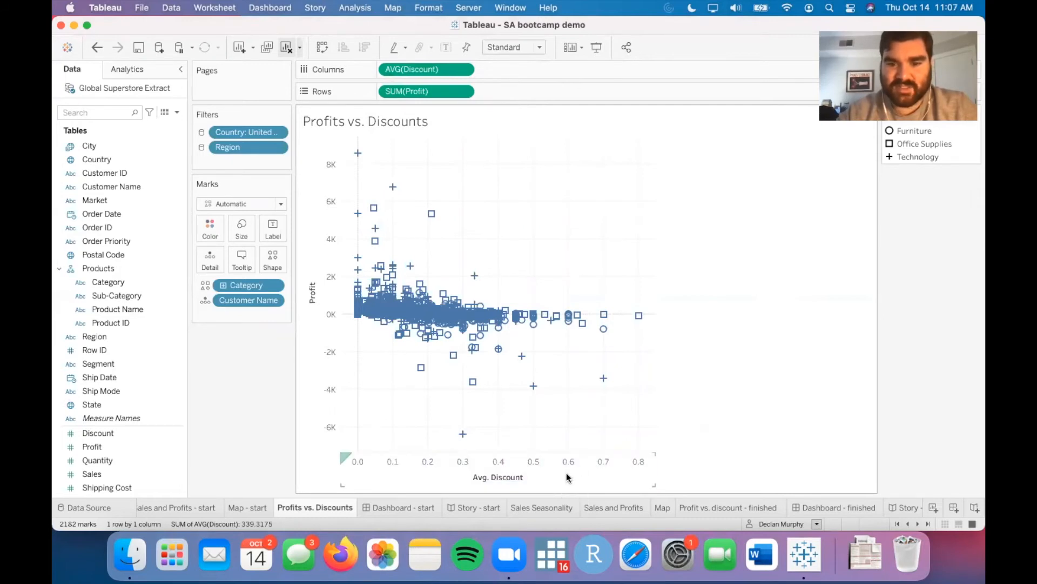
pyautogui.rightClick(566, 472)
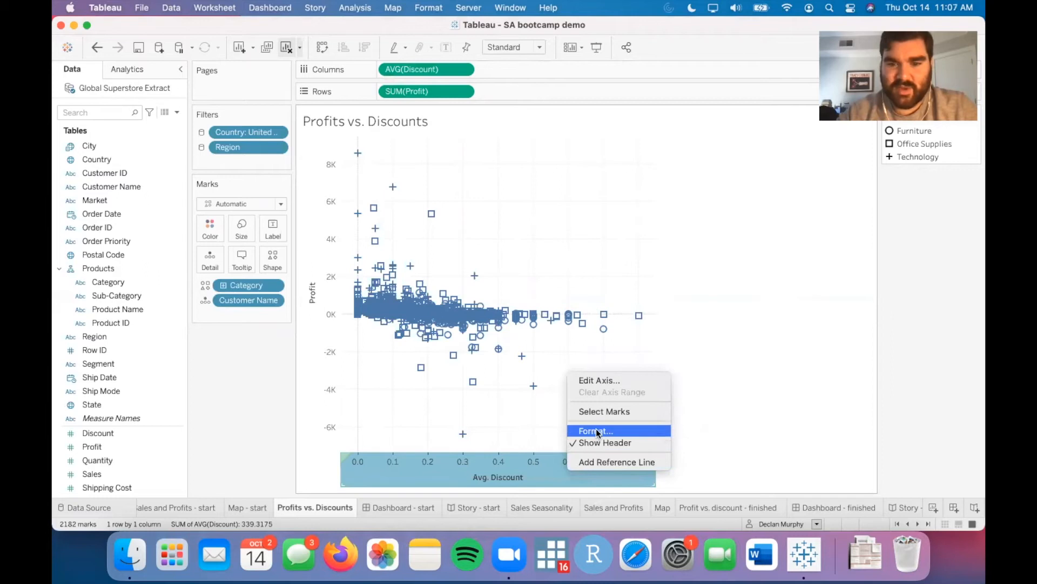
pyautogui.click(595, 429)
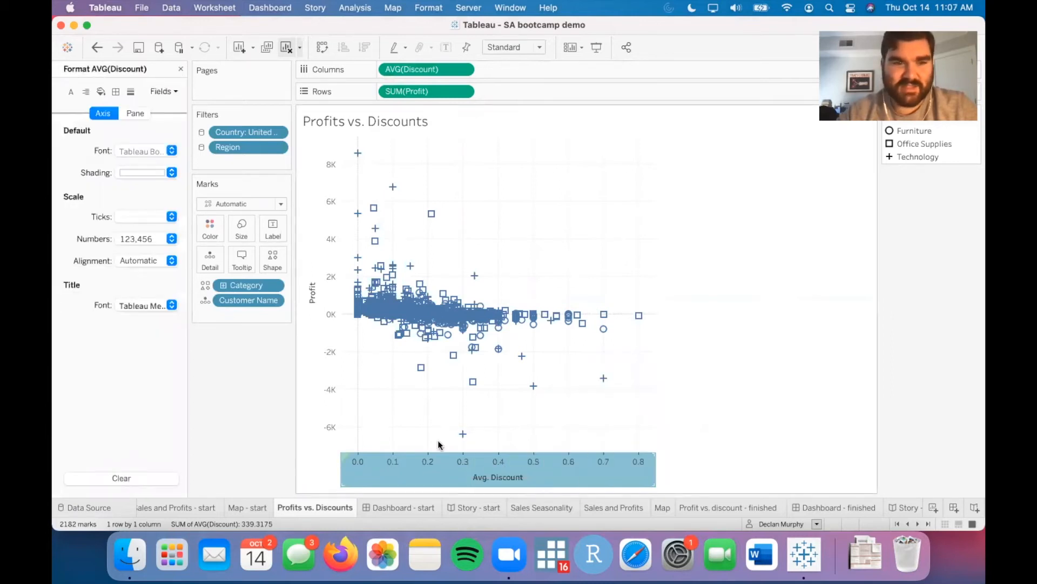
pyautogui.click(154, 239)
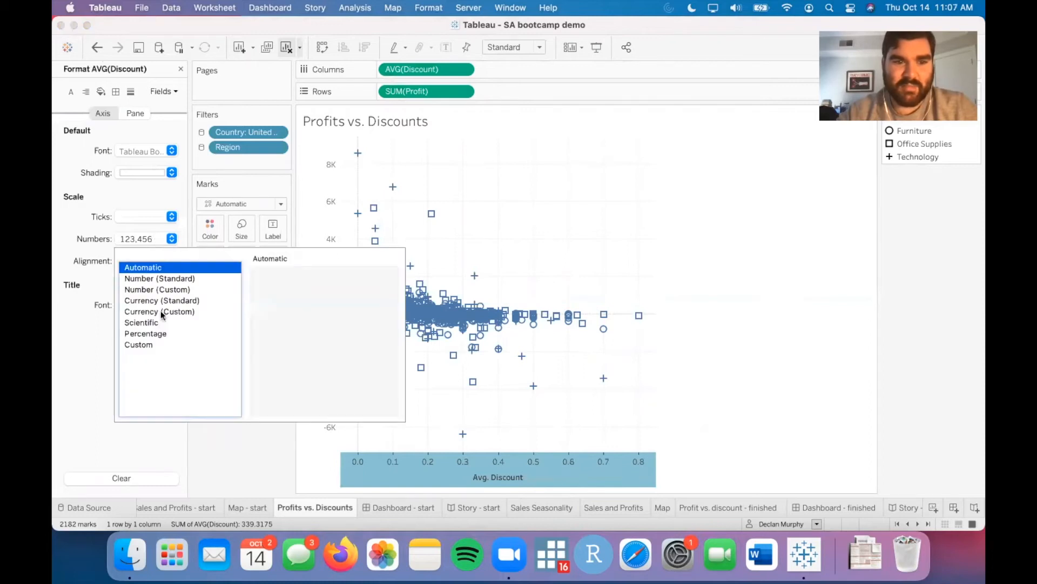
pyautogui.click(164, 334)
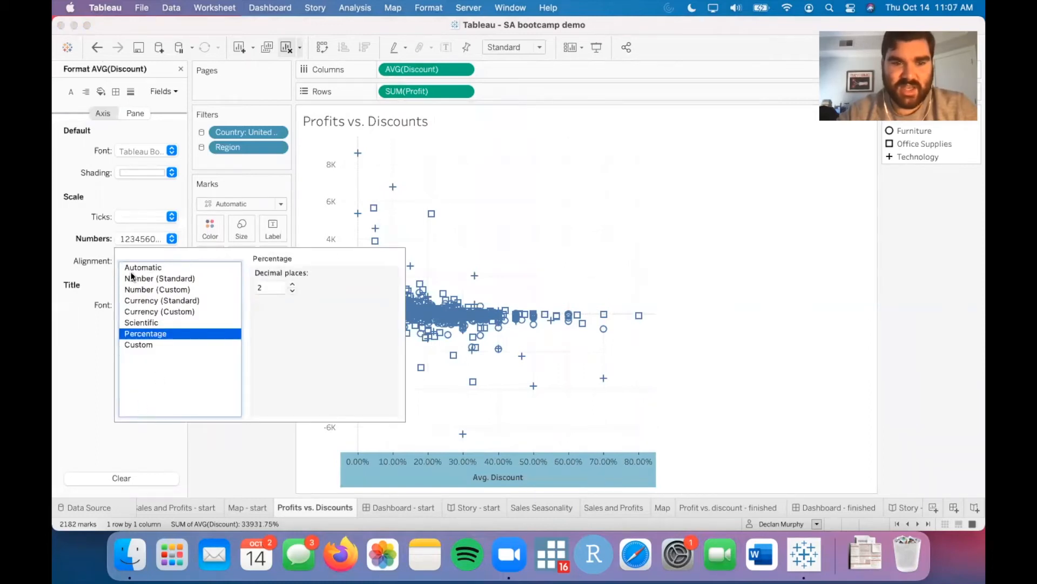
pyautogui.click(74, 382)
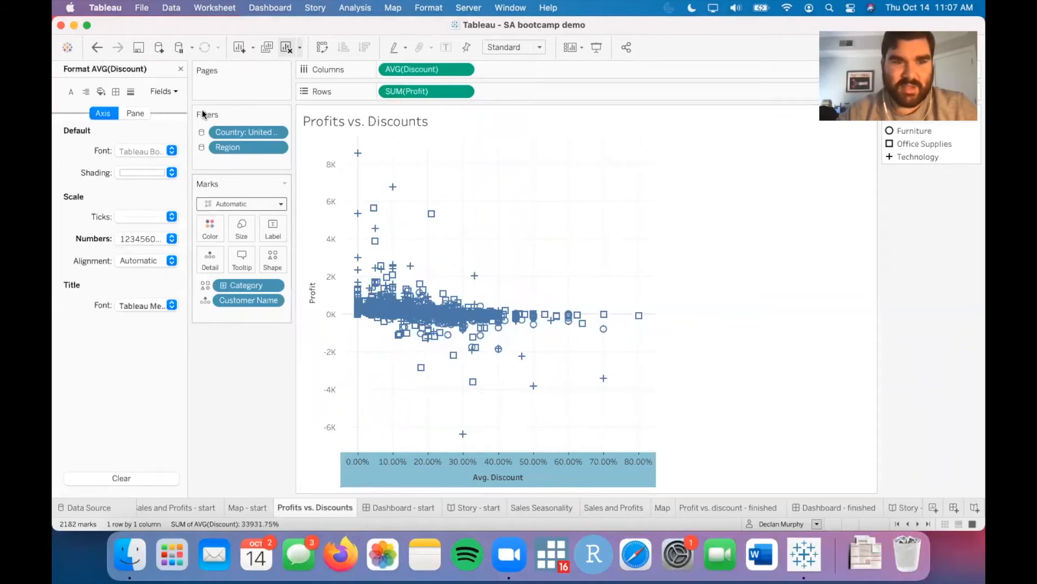
pyautogui.click(180, 68)
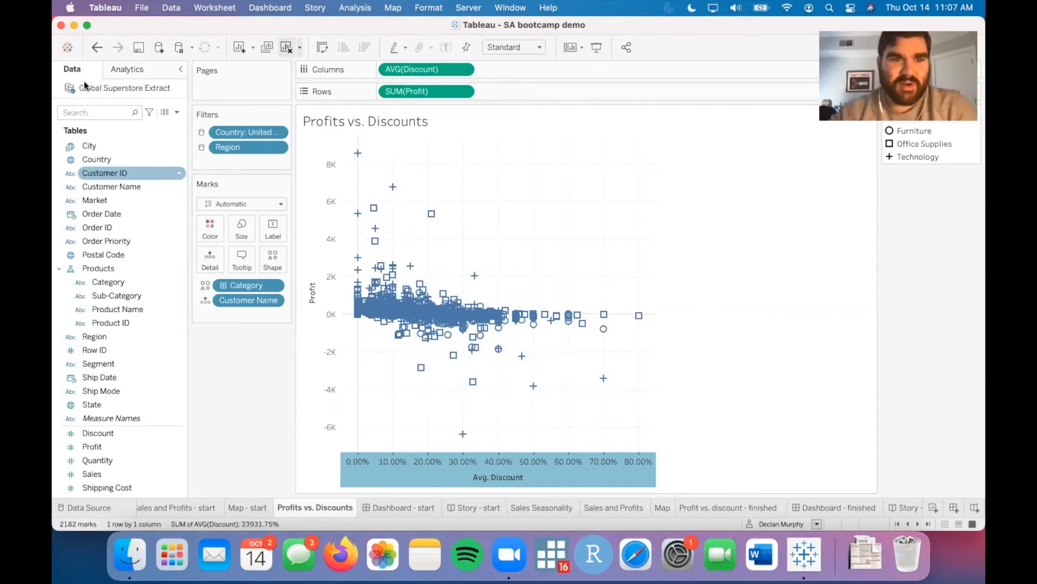
# - Add clusters to the scatter plot based on average Discount and total Profit, leaving the number of clusters automatic
pyautogui.click(124, 70)
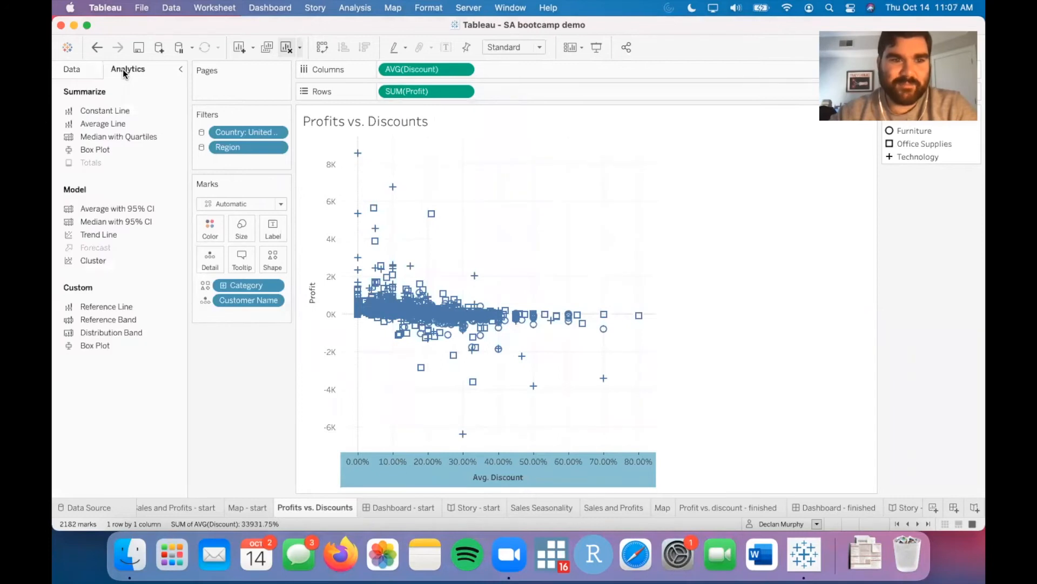
pyautogui.doubleClick(109, 260)
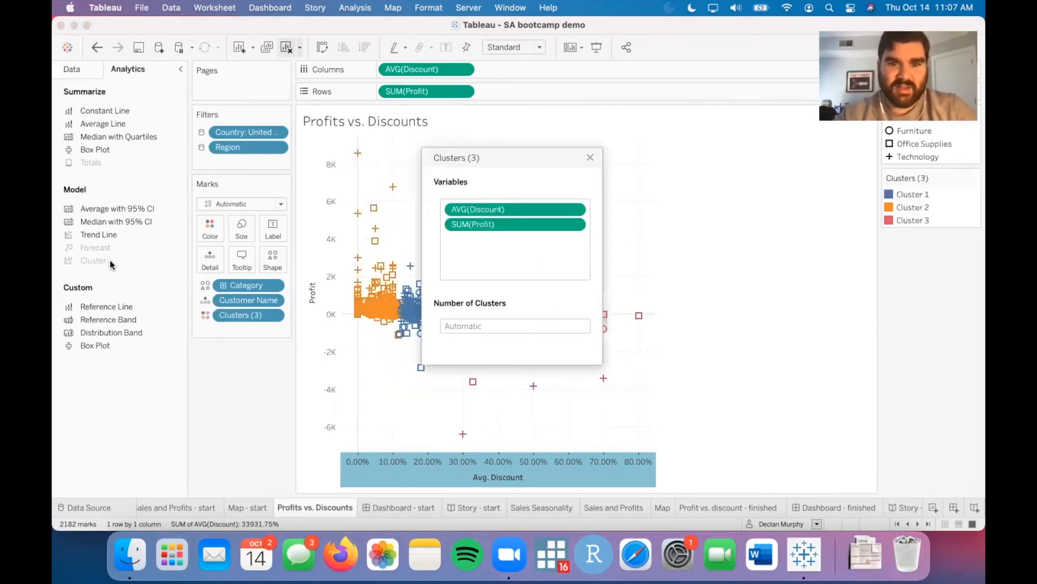
pyautogui.click(590, 158)
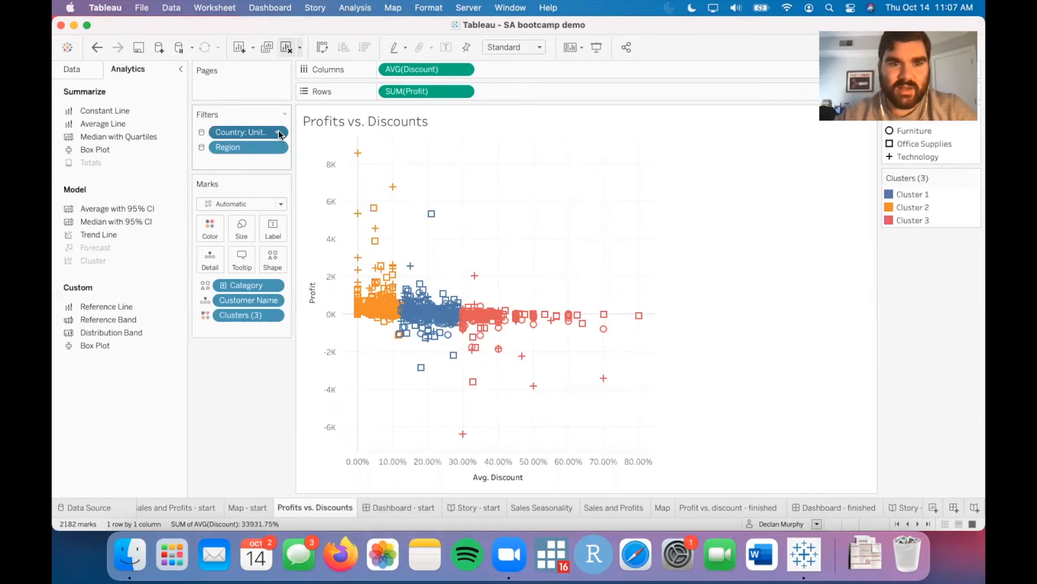
# - Remove the Country filter from the Profits vs. Discounts scatter plot
pyautogui.click(277, 132)
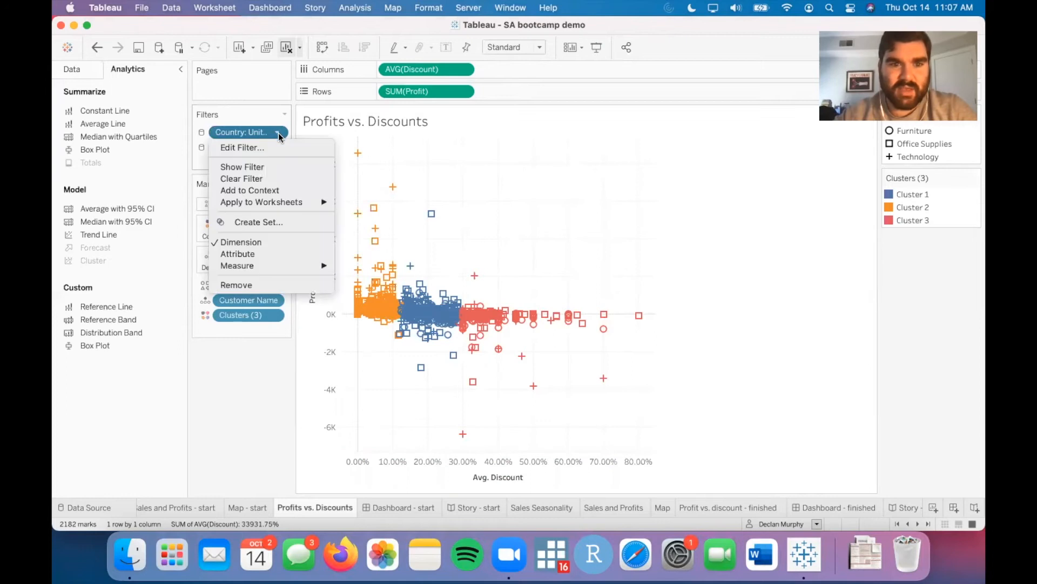
pyautogui.click(287, 285)
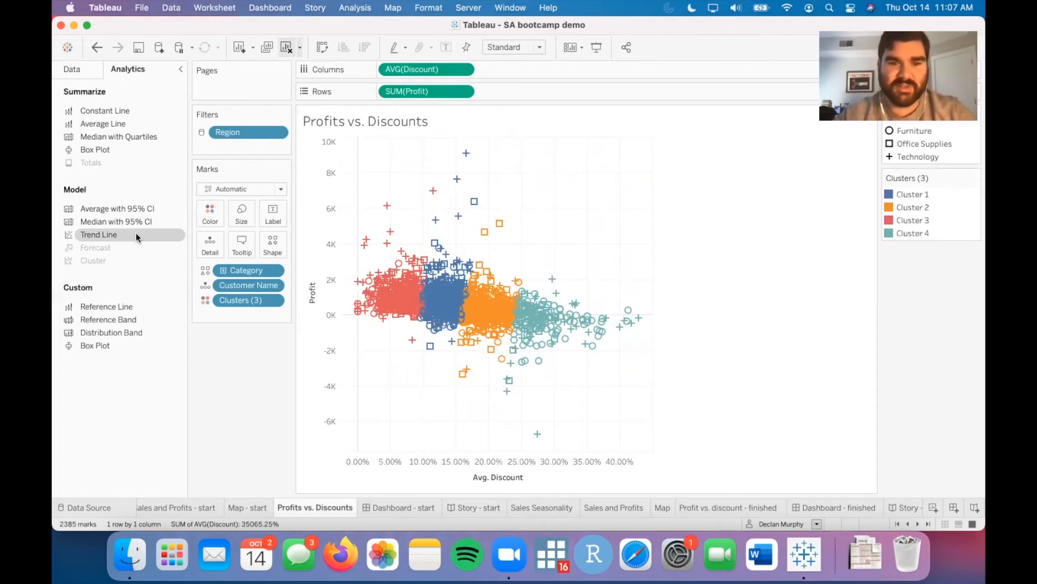
pyautogui.moveTo(399, 305)
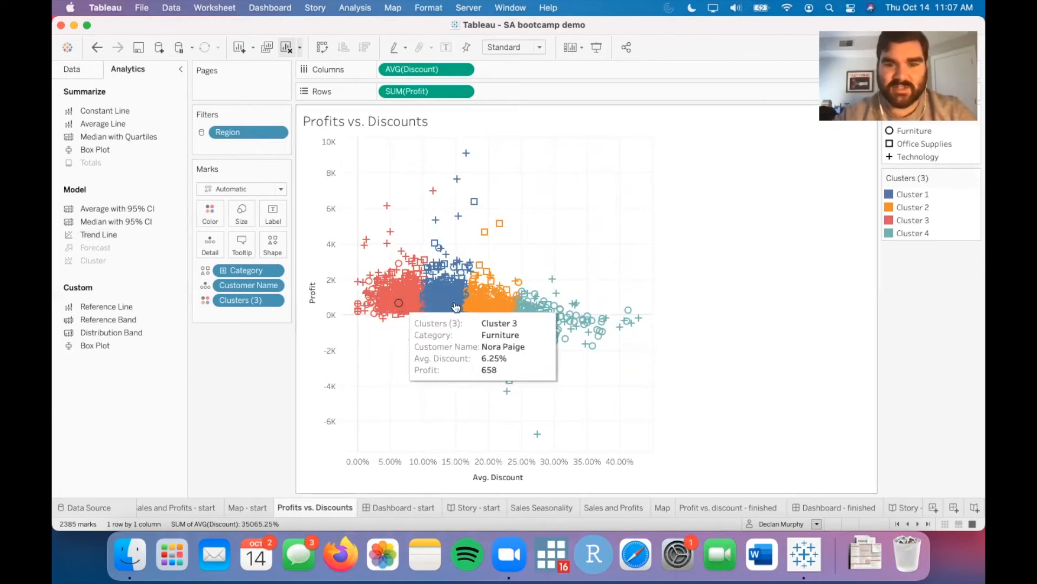
pyautogui.moveTo(558, 331)
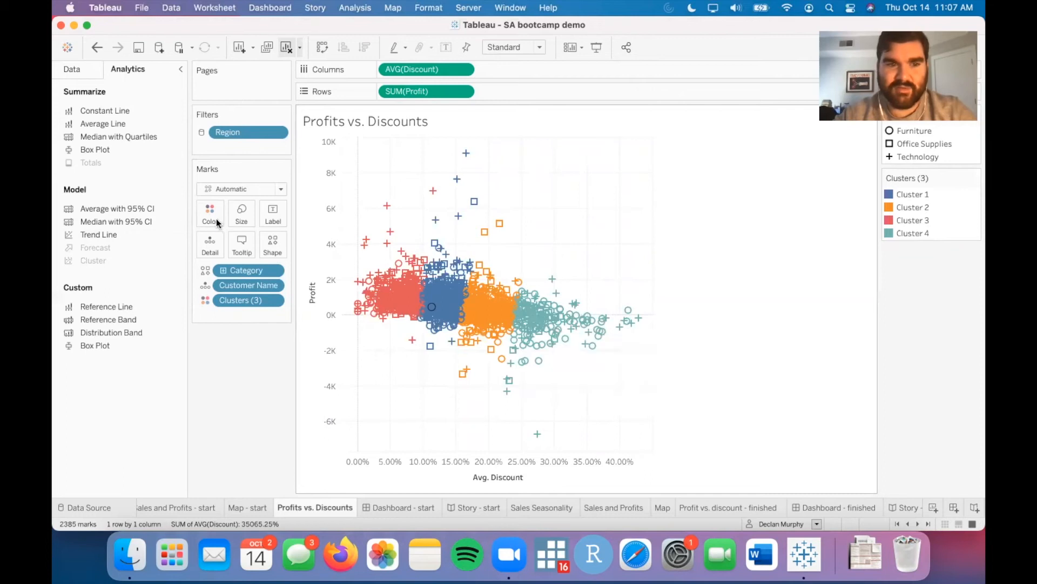
# - Add trend lines for the clusters and average lines for Discount and Profit to the scatter plot
pyautogui.doubleClick(121, 235)
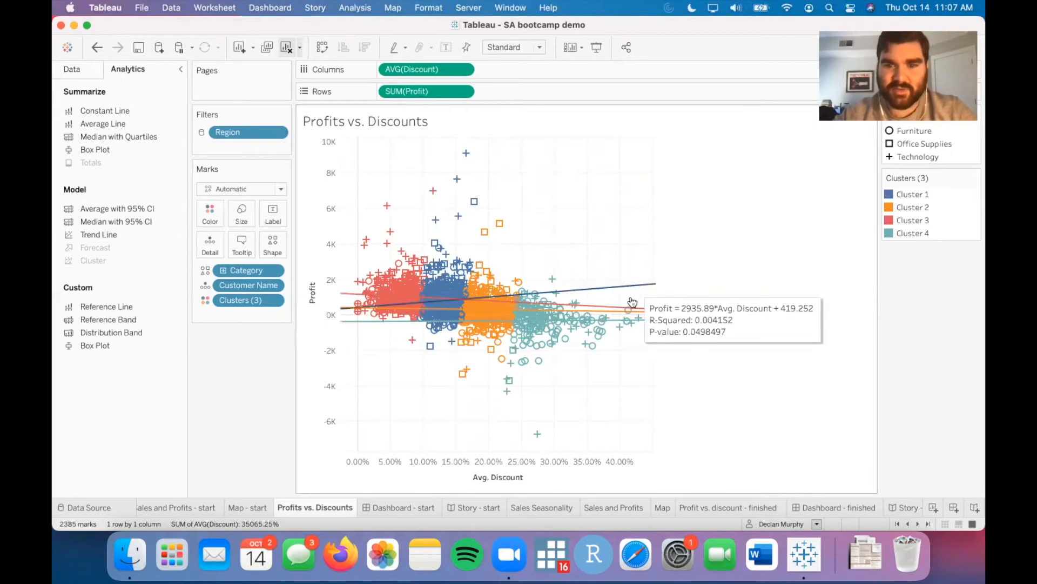
pyautogui.moveTo(653, 306)
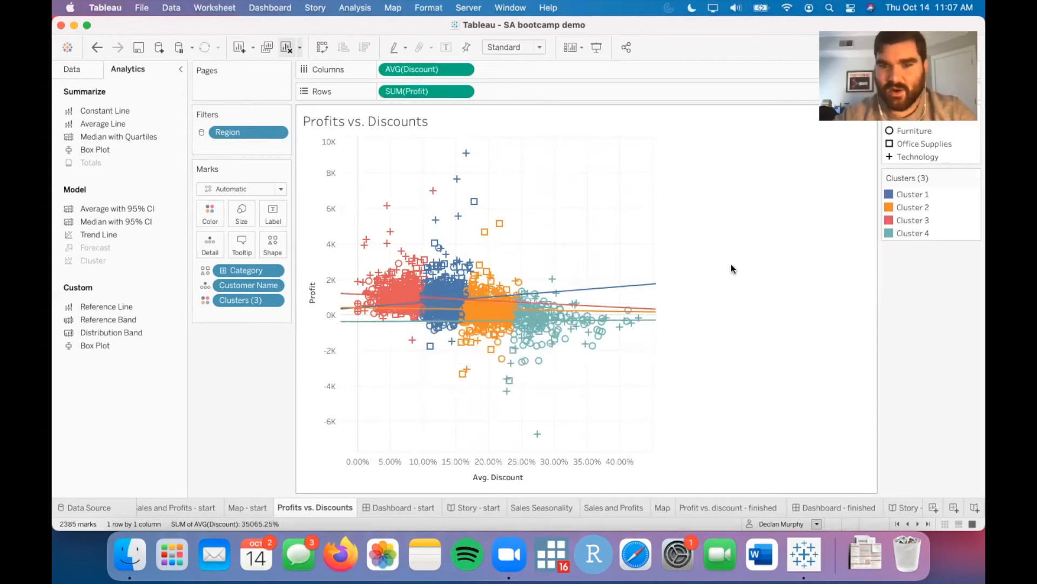
pyautogui.moveTo(643, 287)
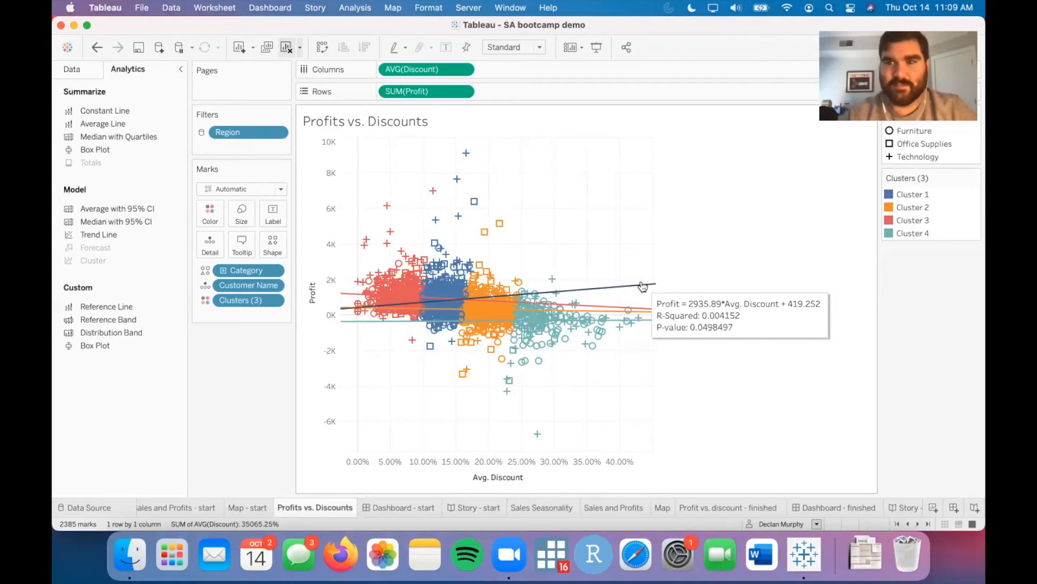
pyautogui.doubleClick(117, 124)
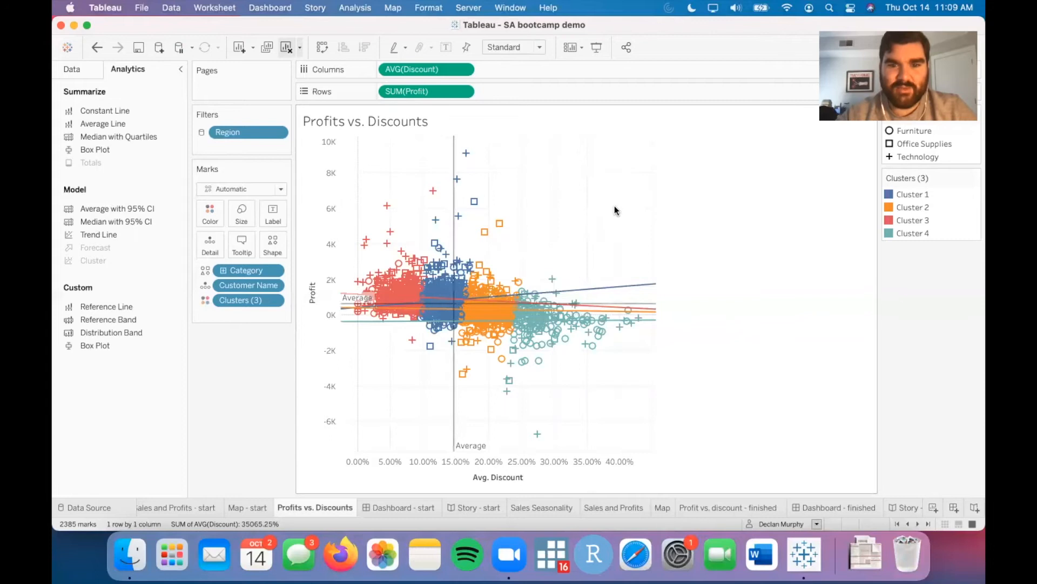
pyautogui.moveTo(455, 163)
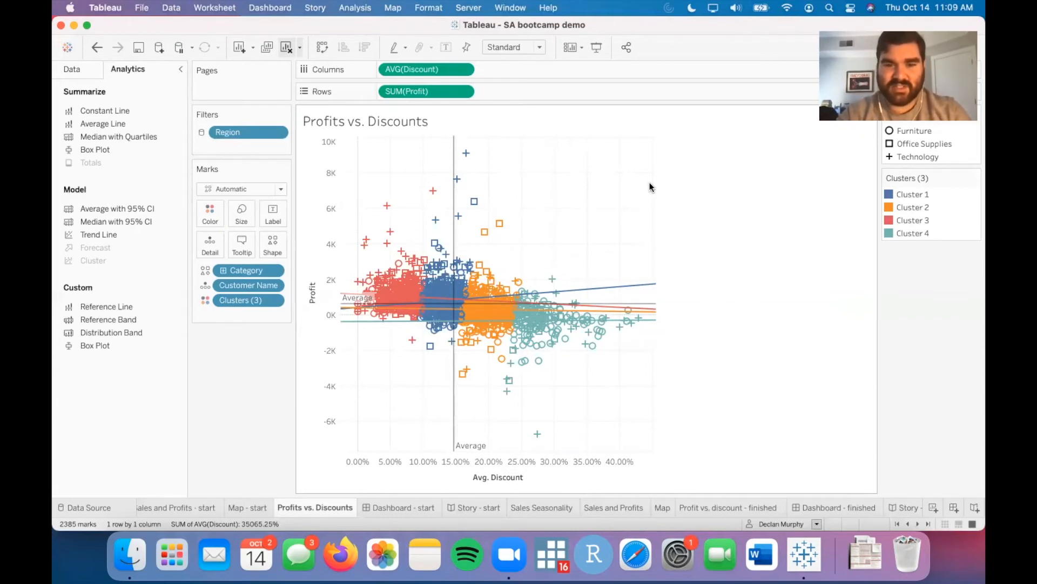
pyautogui.moveTo(438, 246)
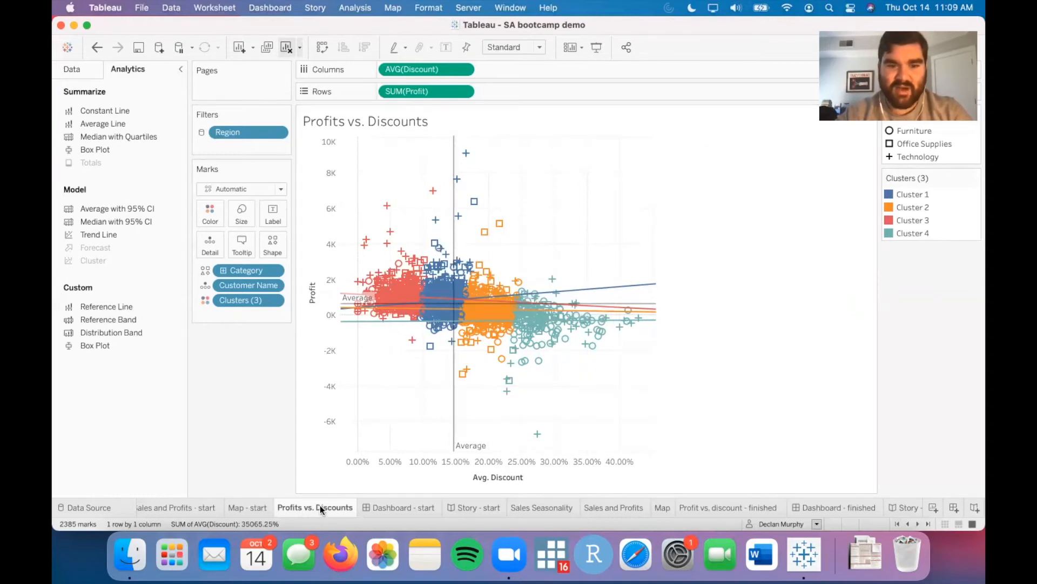
pyautogui.moveTo(320, 504)
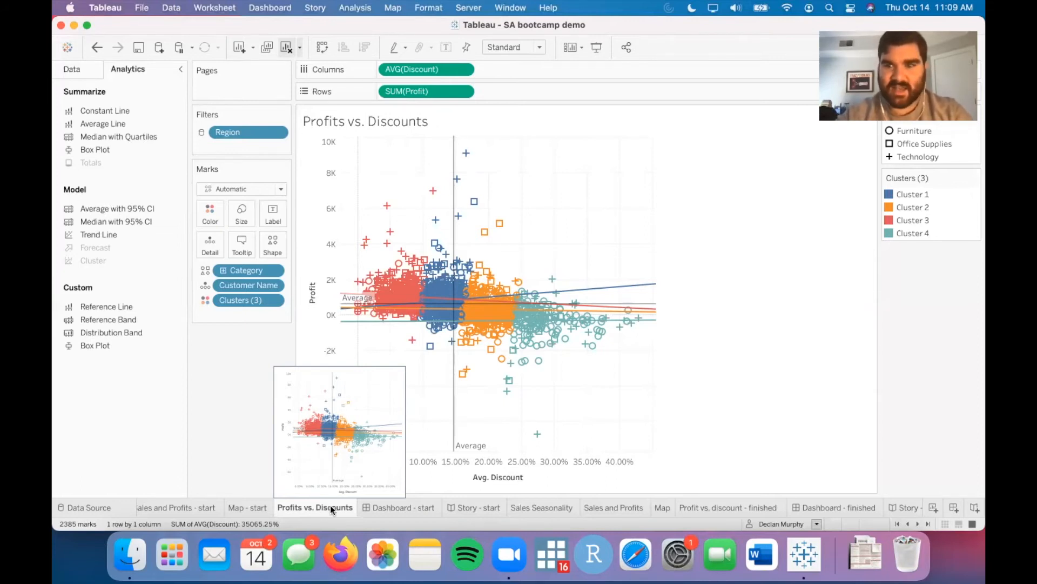
# - Open the Dashboard - start sheet and place the Map and Sales Seasonality sheets side by side
pyautogui.click(403, 507)
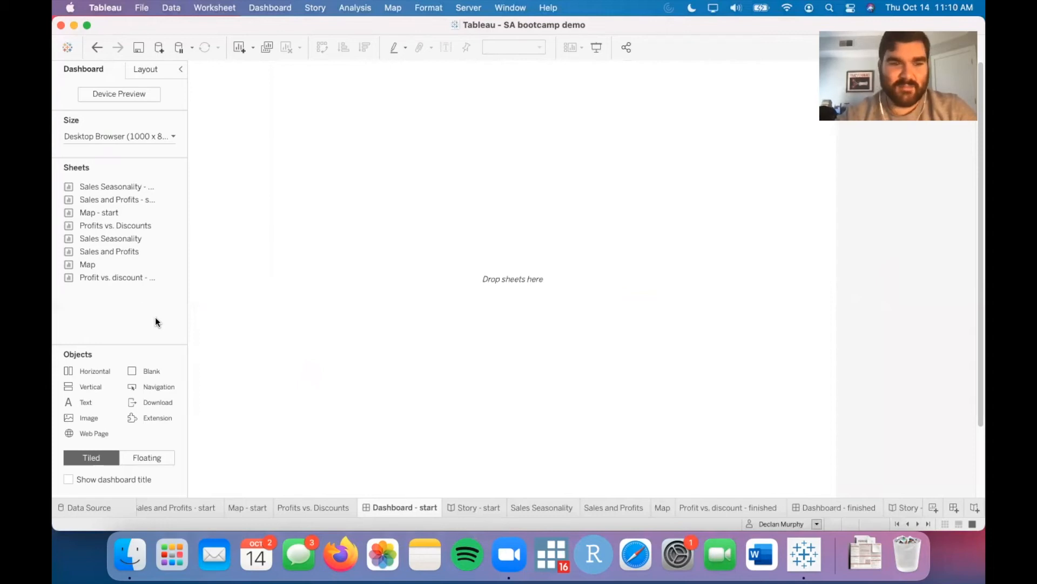
pyautogui.moveTo(94, 265); pyautogui.dragTo(311, 259)
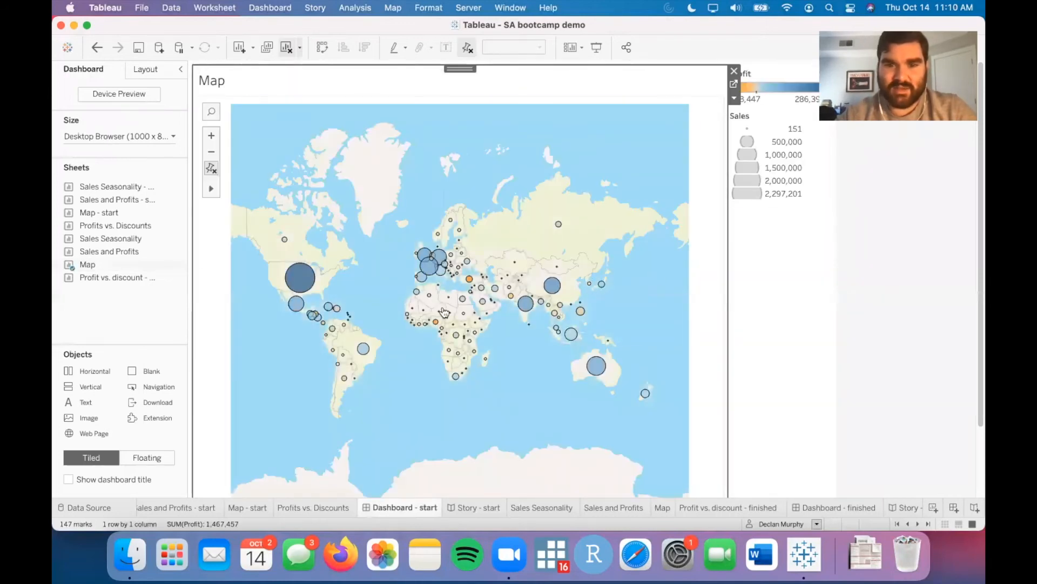
pyautogui.moveTo(99, 255)
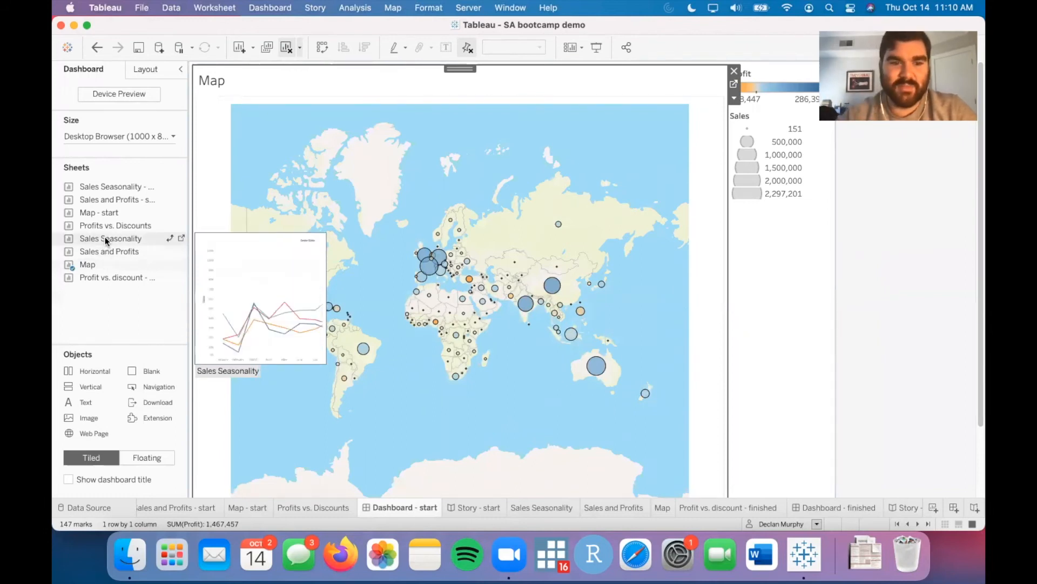
pyautogui.moveTo(106, 238); pyautogui.dragTo(595, 300)
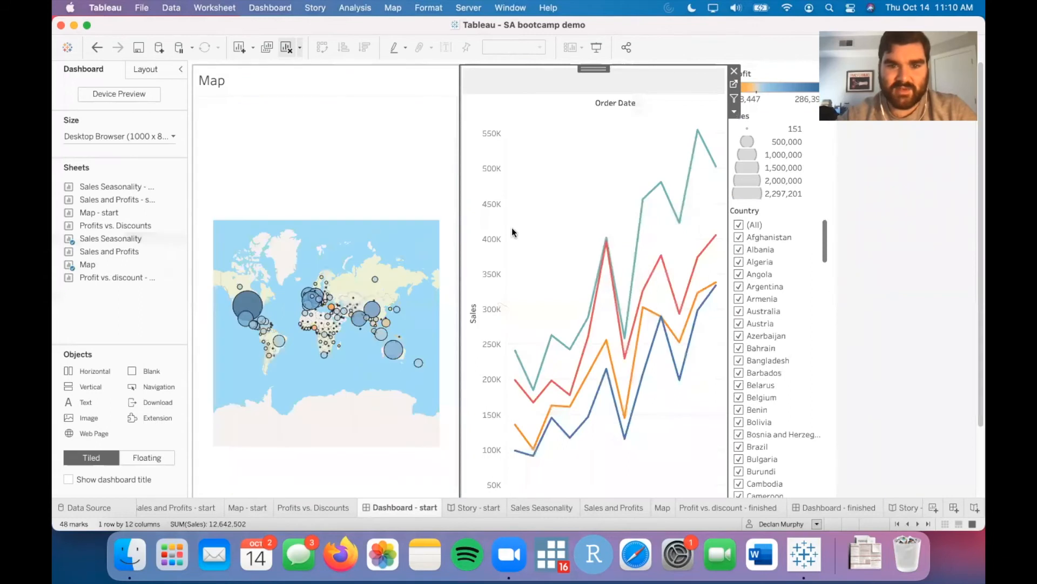
# - Add the Sales and Profits sheet below the Map and the Profits vs. Discounts sheet below Sales Seasonality
pyautogui.moveTo(112, 252)
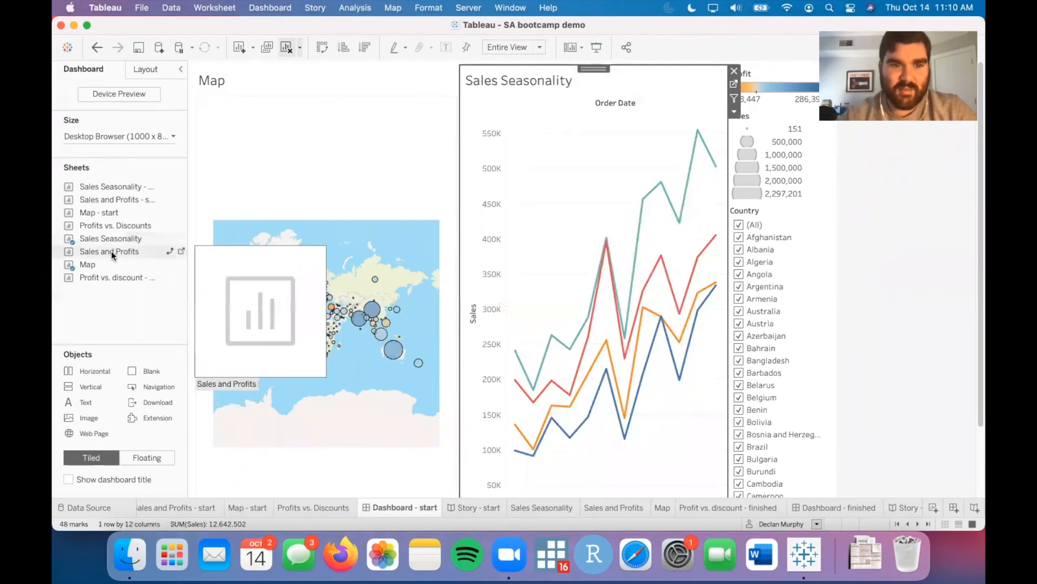
pyautogui.moveTo(109, 251); pyautogui.dragTo(329, 355)
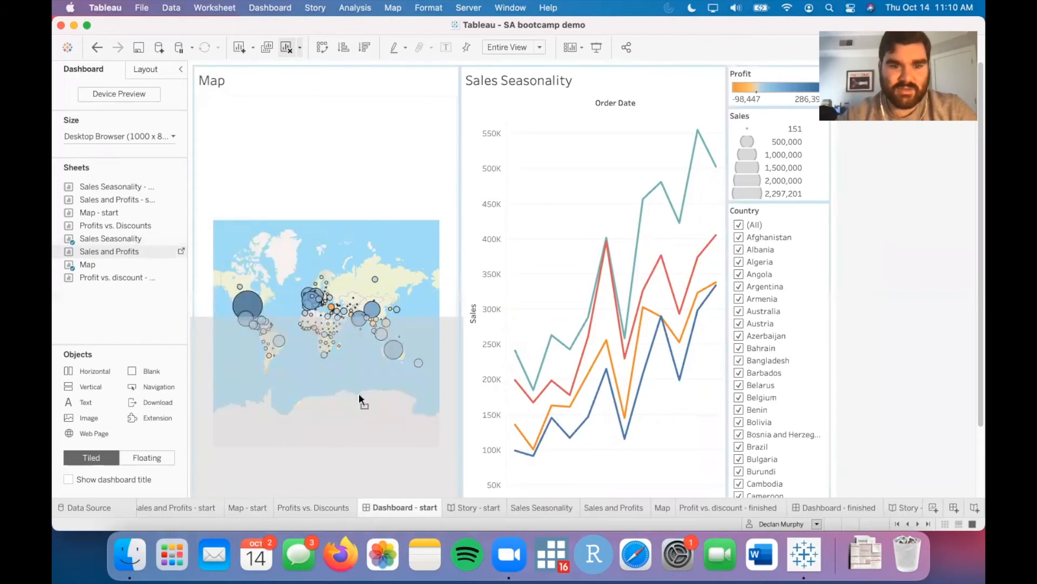
pyautogui.moveTo(358, 399); pyautogui.dragTo(359, 399)
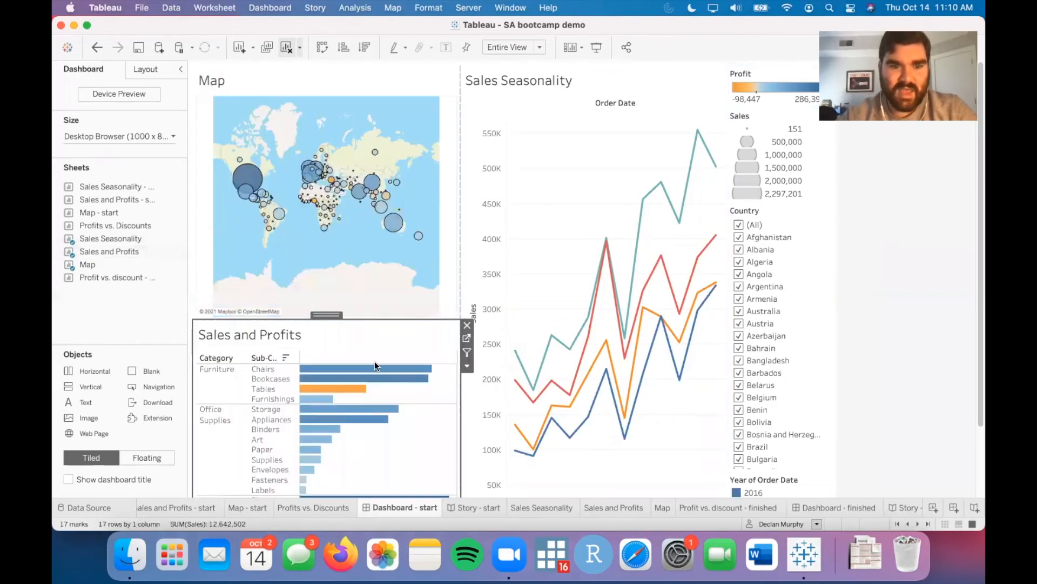
pyautogui.moveTo(120, 227)
pyautogui.moveTo(118, 225); pyautogui.dragTo(593, 381)
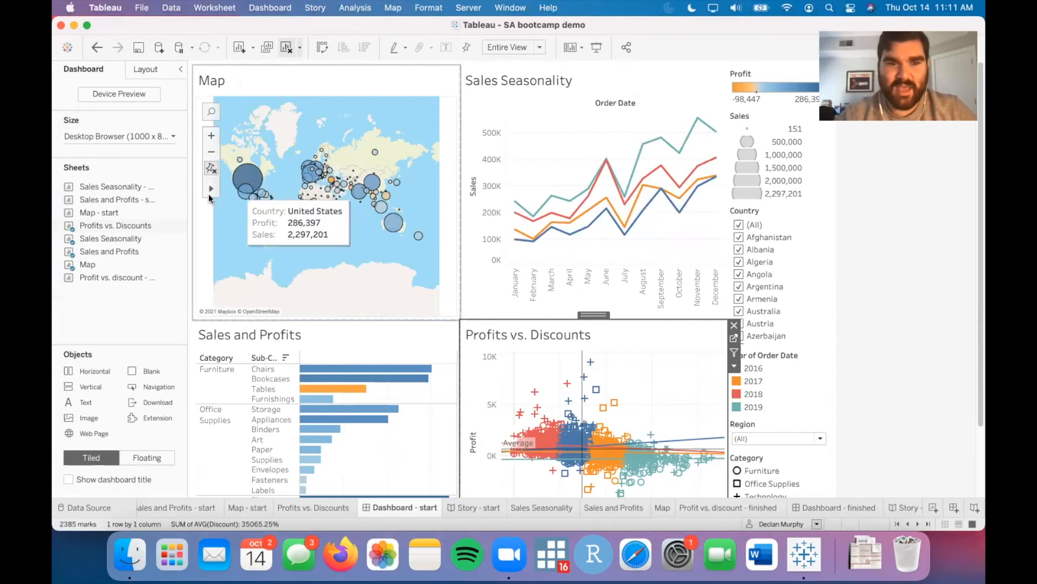
# - Set the Map, Sales Seasonality, Sales and Profits, and Profits vs. Discounts sheets to be used as dashboard filters
pyautogui.click(418, 188)
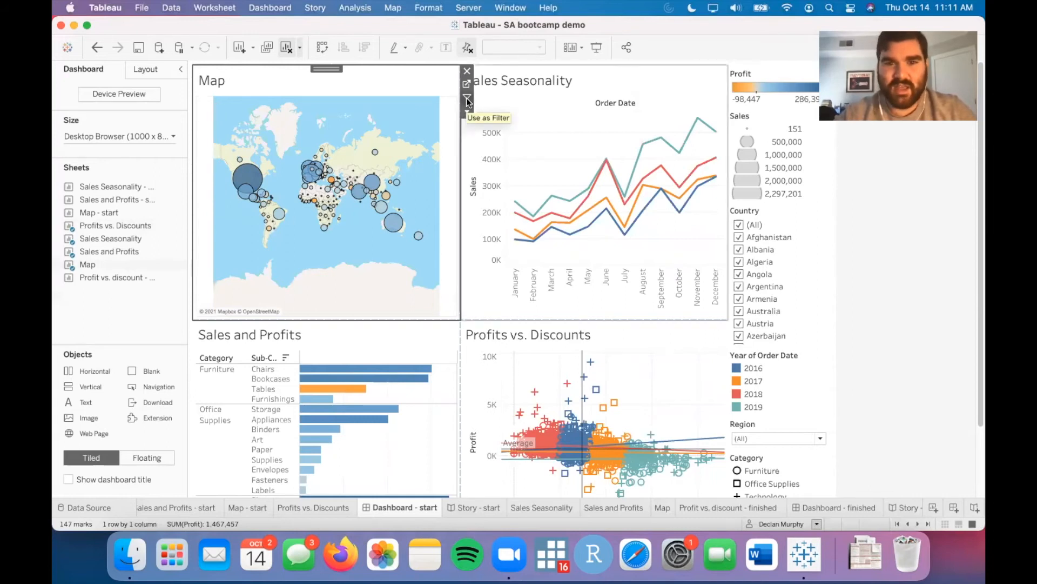
pyautogui.click(695, 257)
pyautogui.click(734, 98)
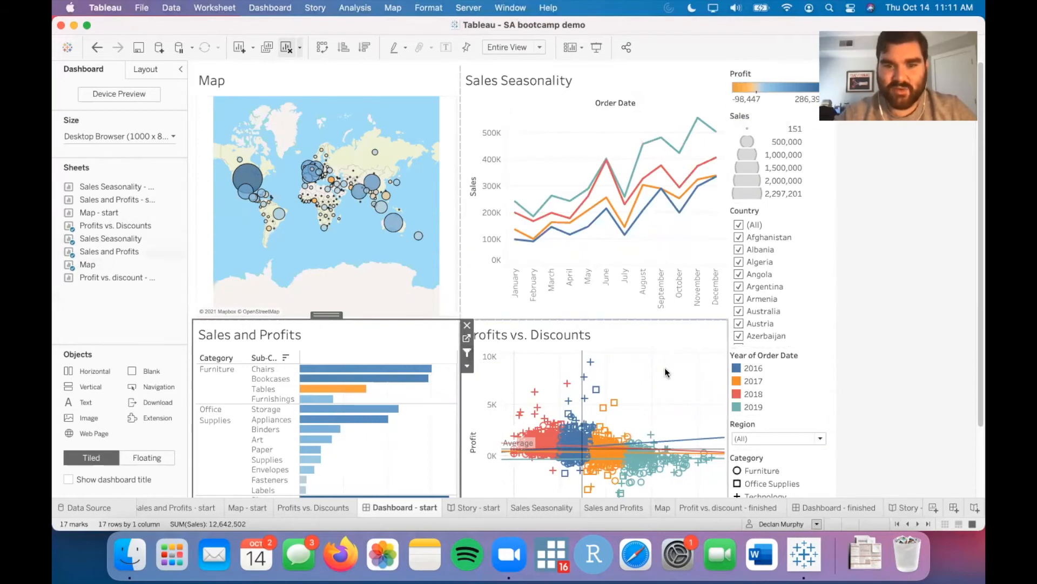
pyautogui.click(713, 357)
pyautogui.click(733, 352)
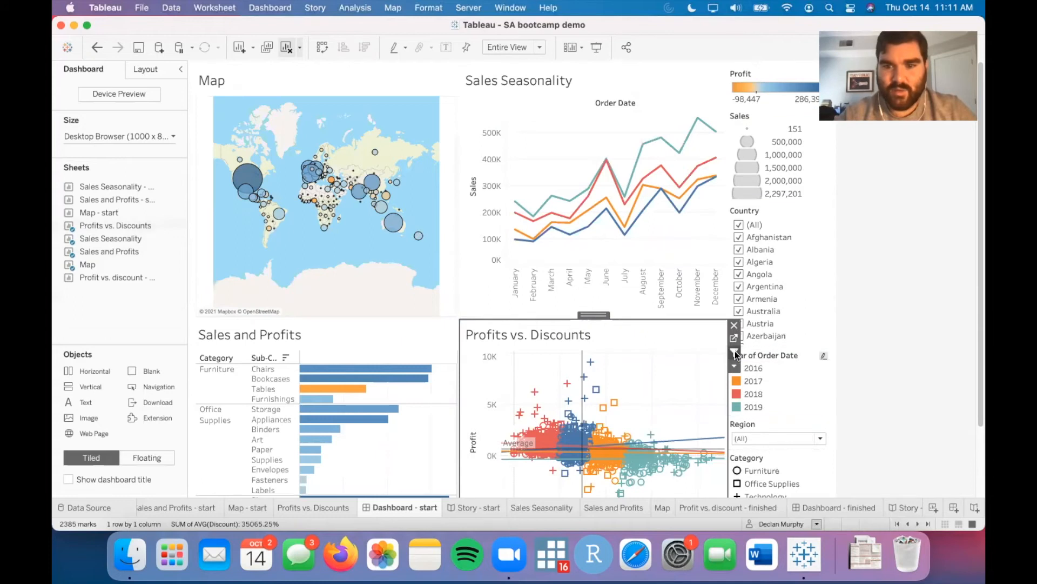
# - Filter the dashboard by the Tables sub-category bar to examine the other sheets, and clear the selection
pyautogui.moveTo(359, 393)
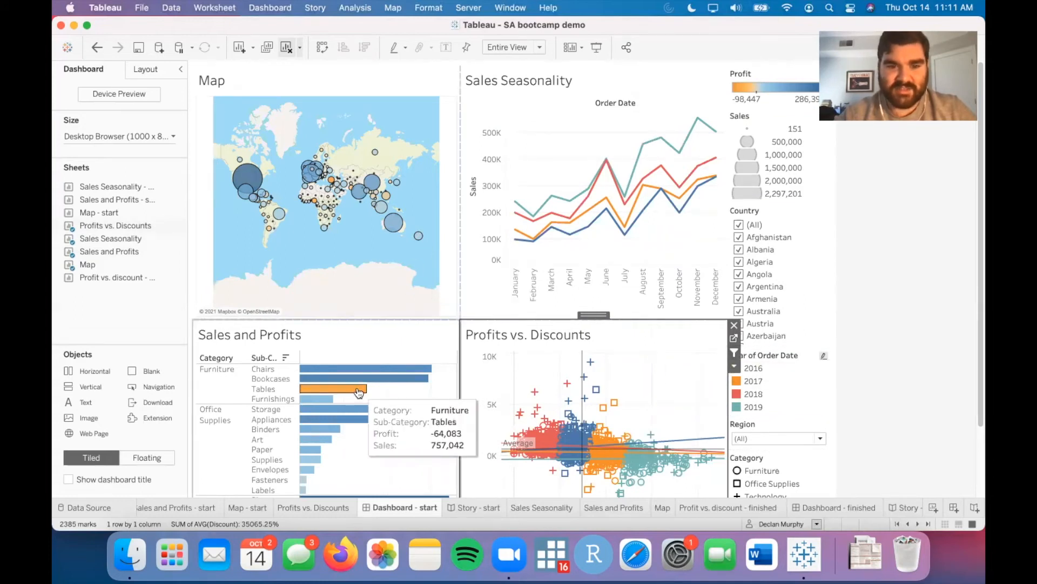
pyautogui.click(357, 393)
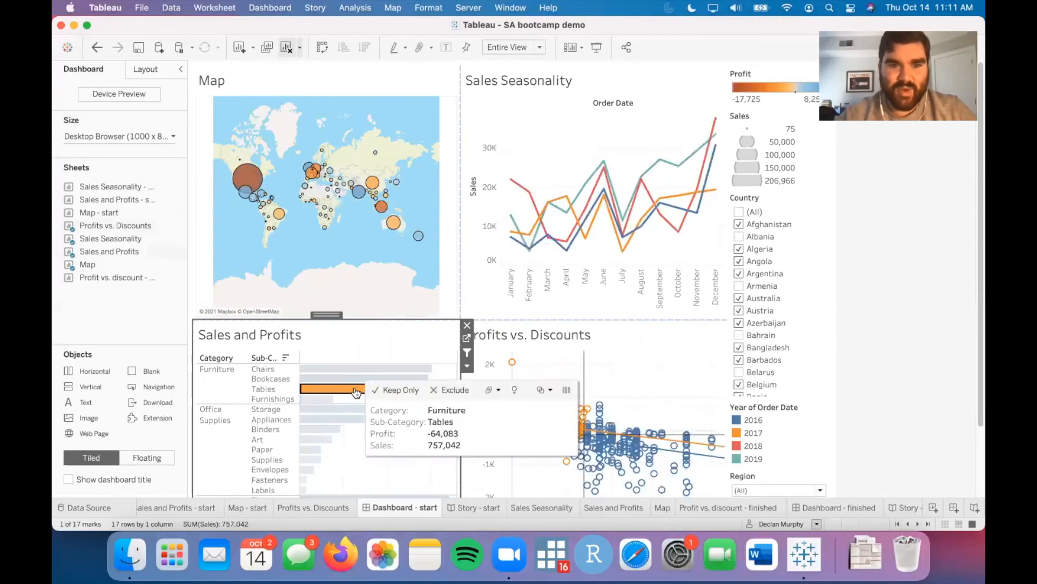
pyautogui.moveTo(282, 223)
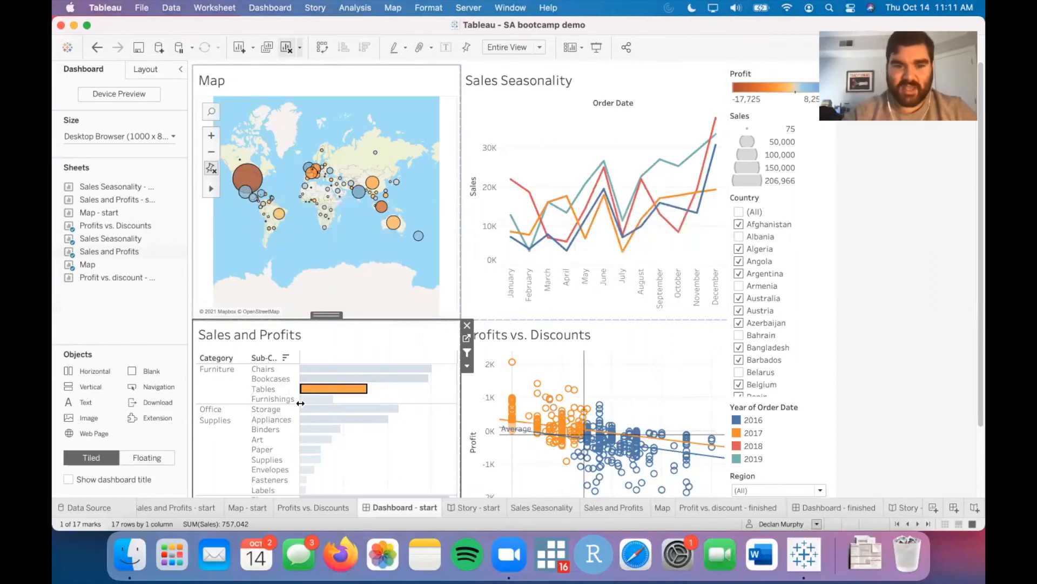
pyautogui.scroll(-2, 361, 432)
pyautogui.scroll(-3, 361, 432)
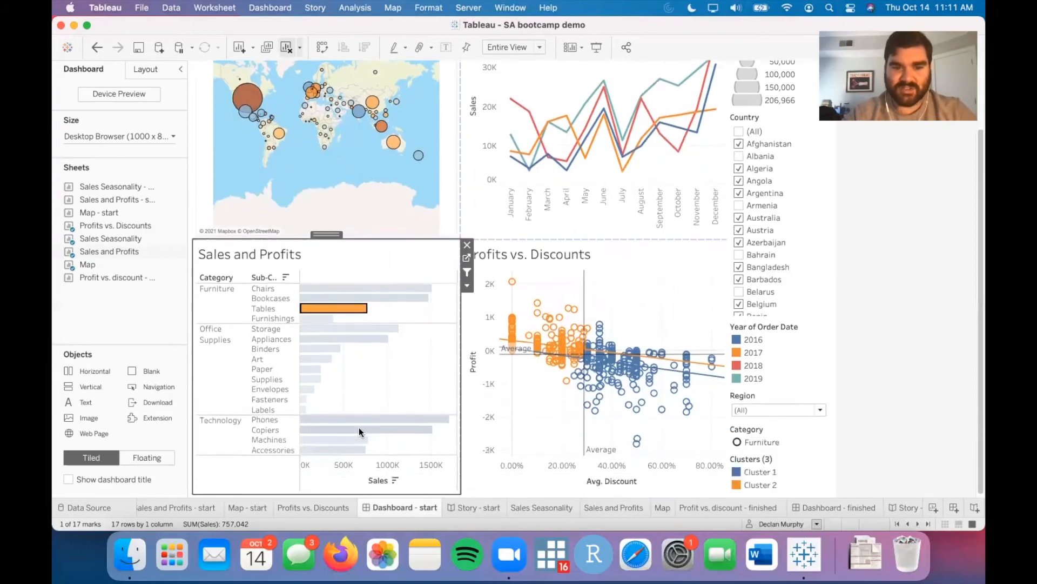
pyautogui.scroll(4, 356, 426)
pyautogui.moveTo(341, 381)
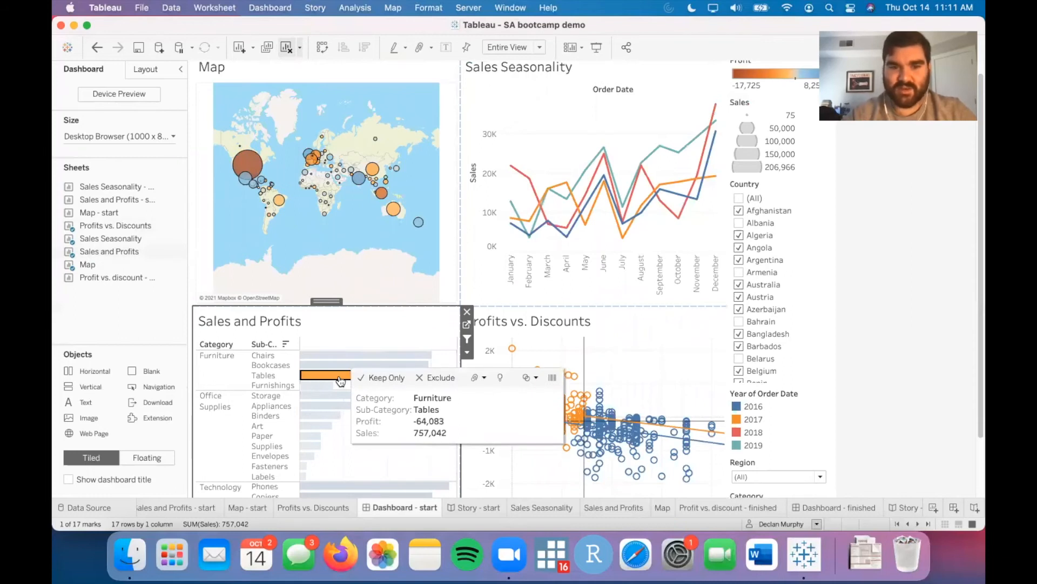
pyautogui.click(339, 378)
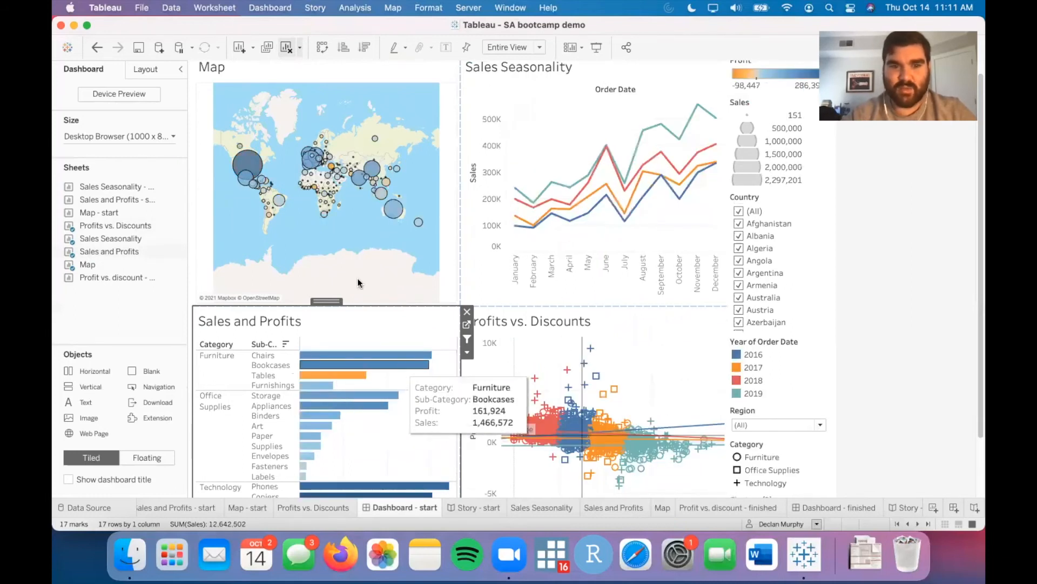
# - Filter the dashboard by the United States on the map to examine the other sheets, and clear the selection
pyautogui.click(249, 164)
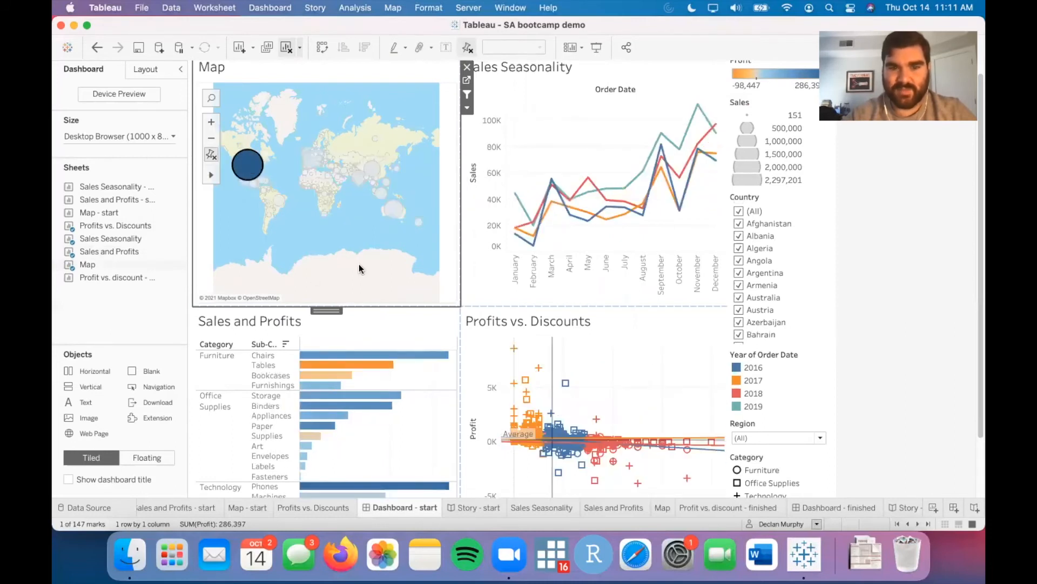
pyautogui.press('Escape')
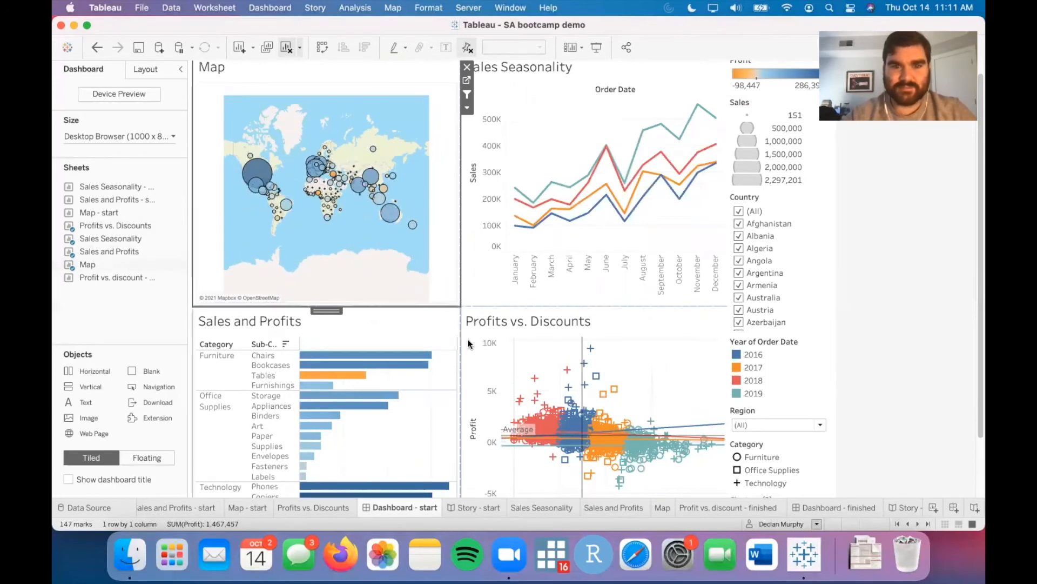
pyautogui.click(632, 332)
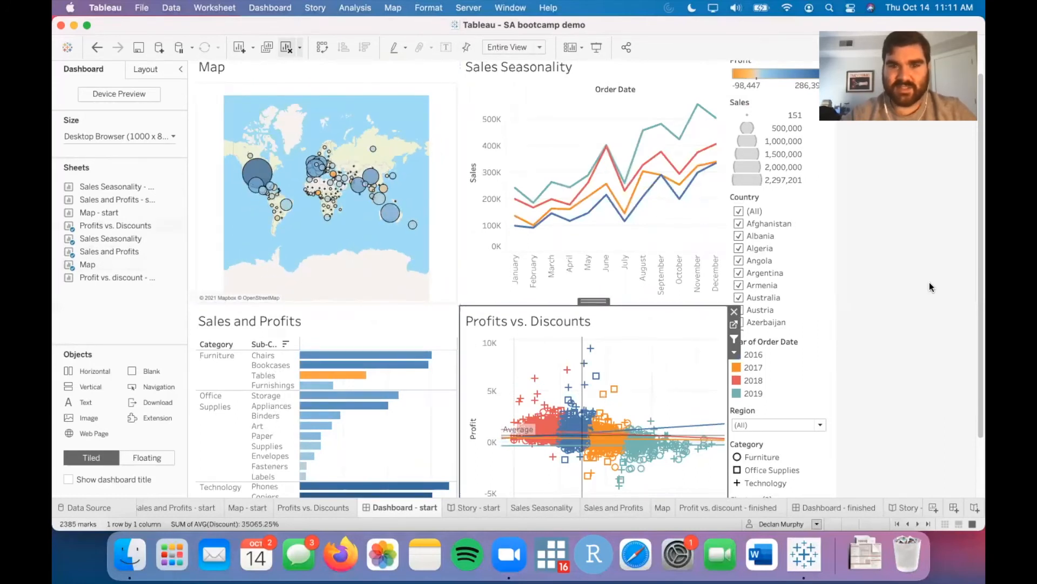
pyautogui.scroll(1, 913, 270)
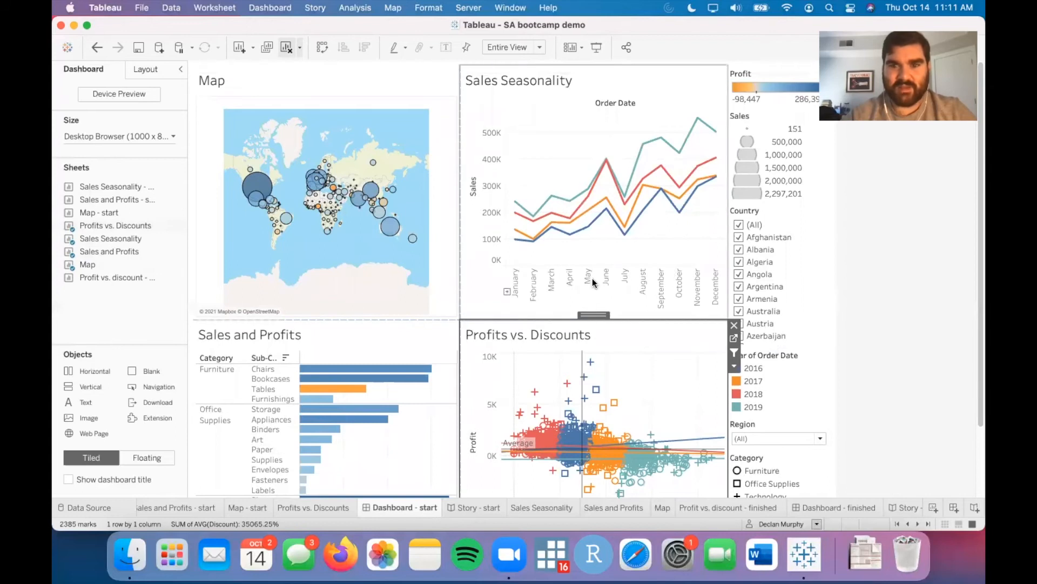
pyautogui.click(901, 252)
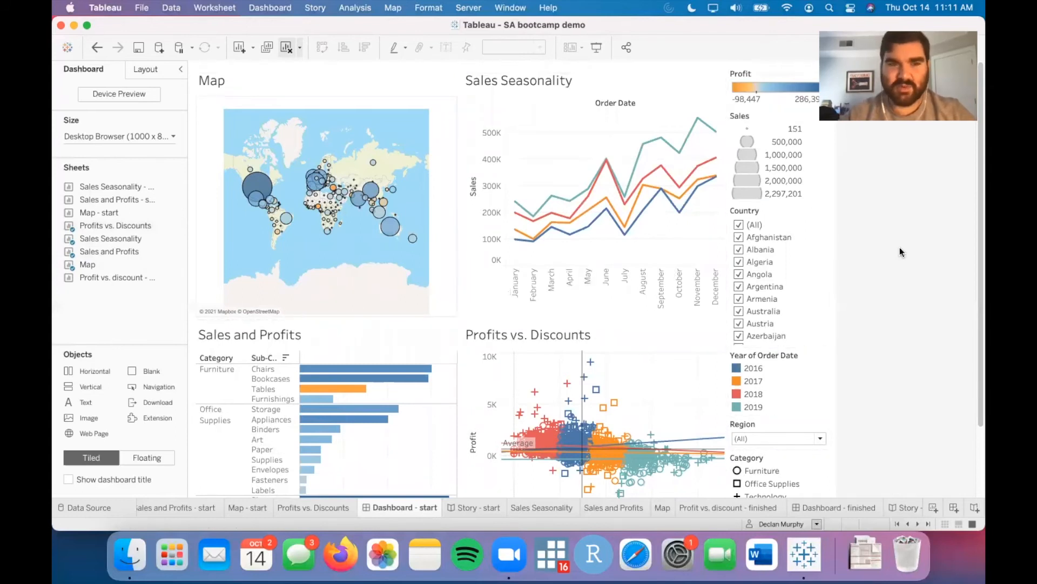
# - Show the dashboard title with the text "Global Superstore Sales and Profits"
pyautogui.click(271, 9)
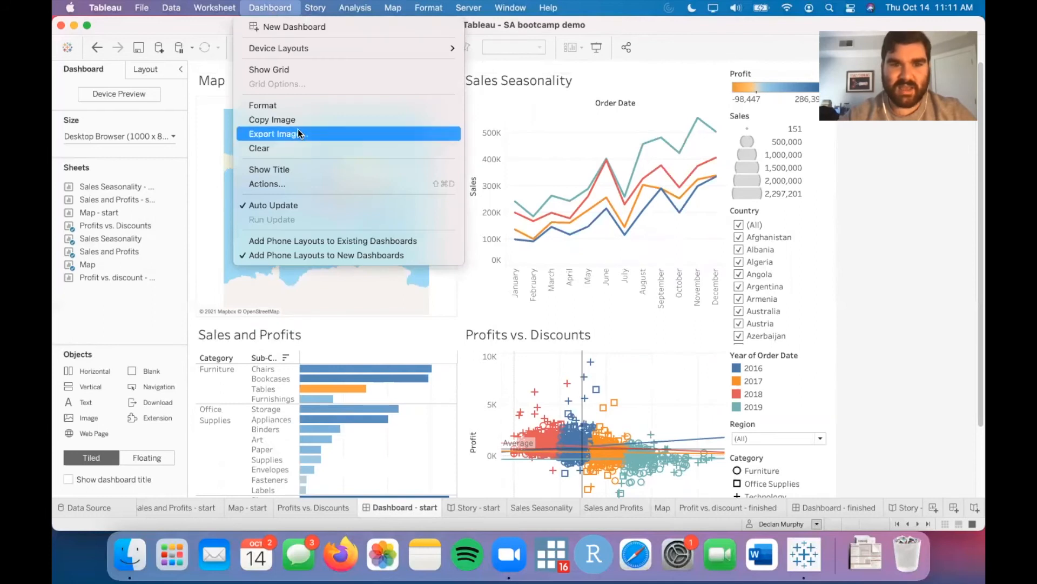
pyautogui.click(295, 171)
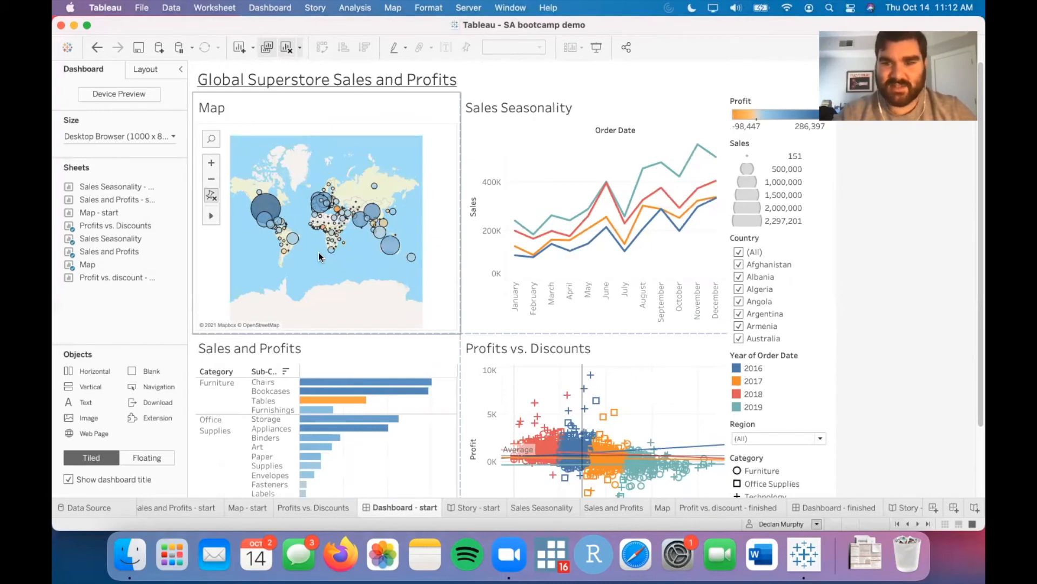
# - Make the Year of Order Date legend floating and fit it into the upper-left area of the Sales Seasonality chart
pyautogui.click(801, 354)
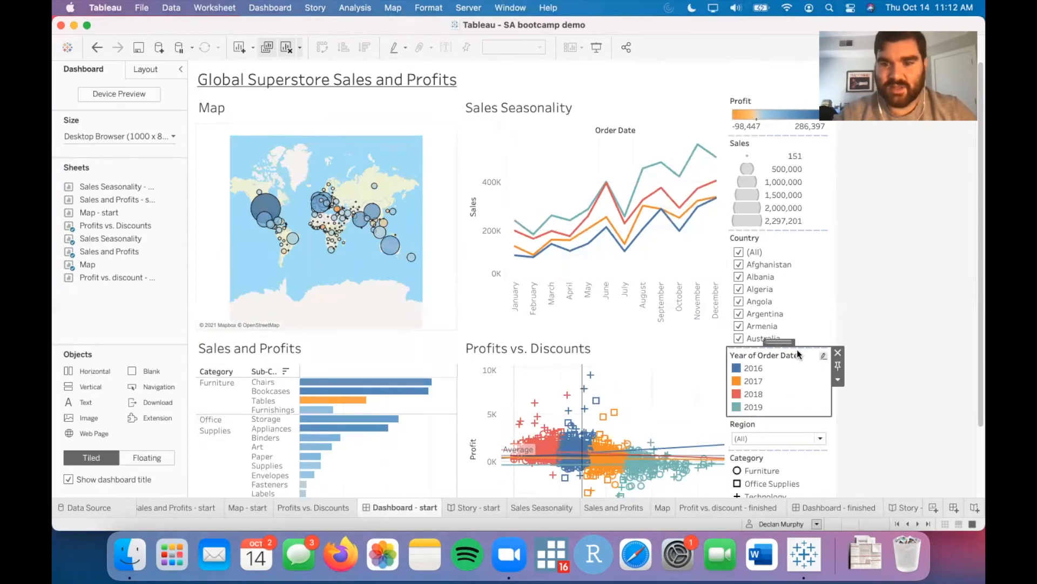
pyautogui.click(839, 381)
pyautogui.click(863, 432)
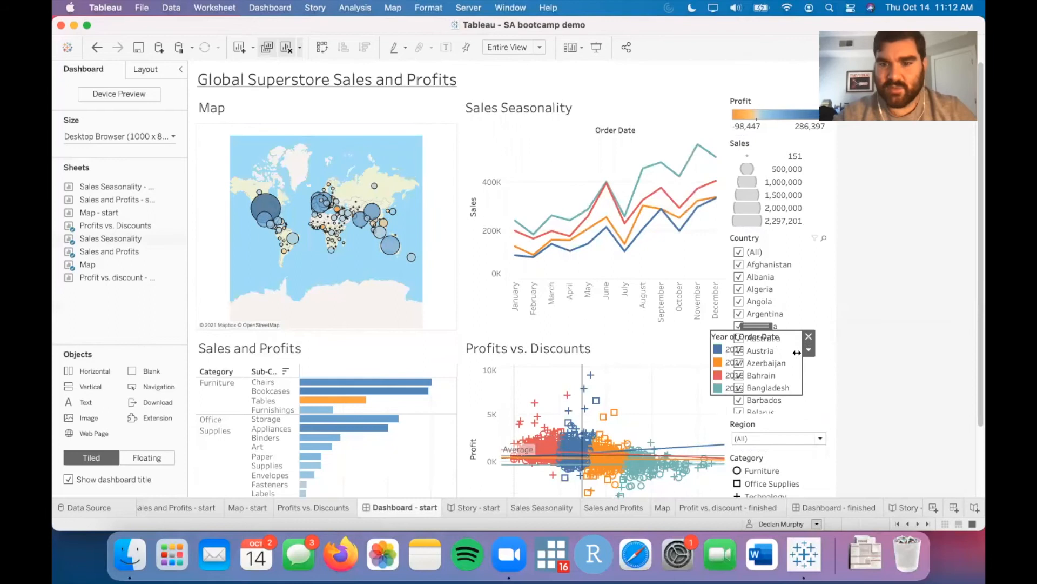
pyautogui.moveTo(759, 326); pyautogui.dragTo(551, 121)
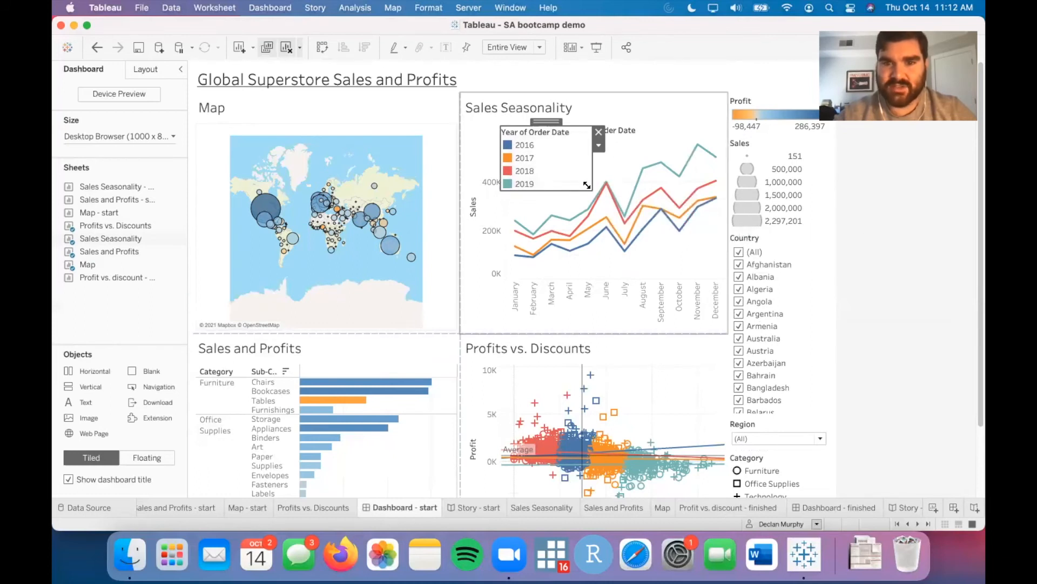
pyautogui.moveTo(587, 185); pyautogui.dragTo(576, 181)
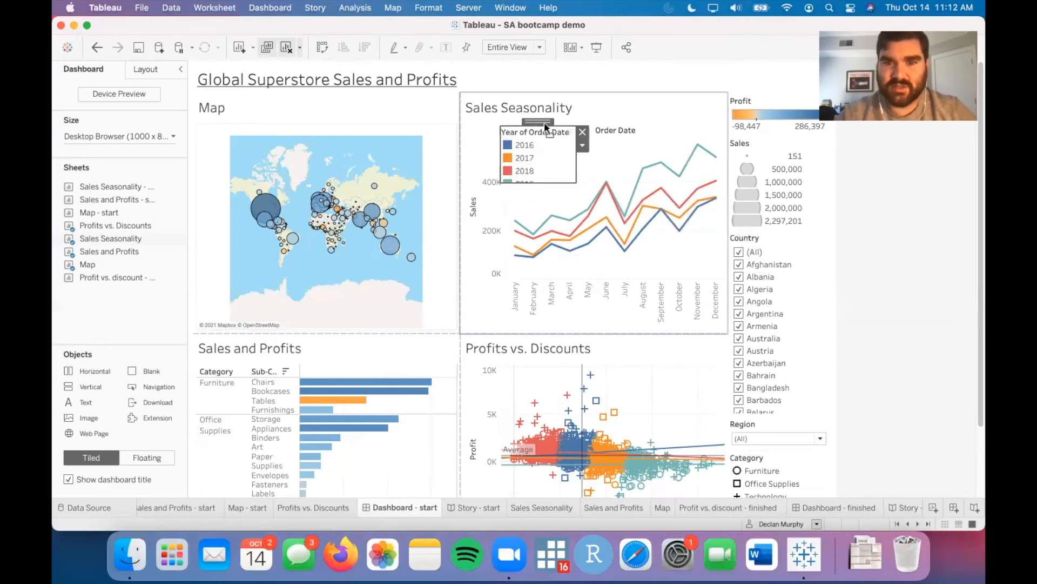
pyautogui.moveTo(544, 125); pyautogui.dragTo(547, 123)
pyautogui.moveTo(543, 184); pyautogui.dragTo(543, 190)
# - Remove the Sales size legend from the dashboard
pyautogui.click(785, 216)
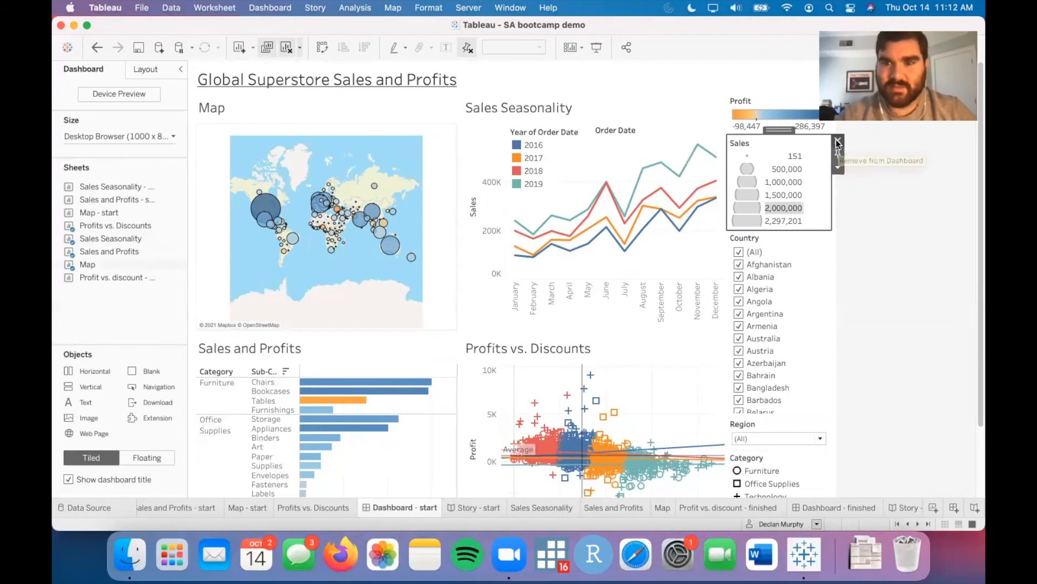
pyautogui.click(838, 142)
# - Make the Category shape legend floating and place it in the upper-right area of the Profits vs. Discounts chart
pyautogui.scroll(-2, 827, 350)
pyautogui.click(800, 476)
pyautogui.click(800, 460)
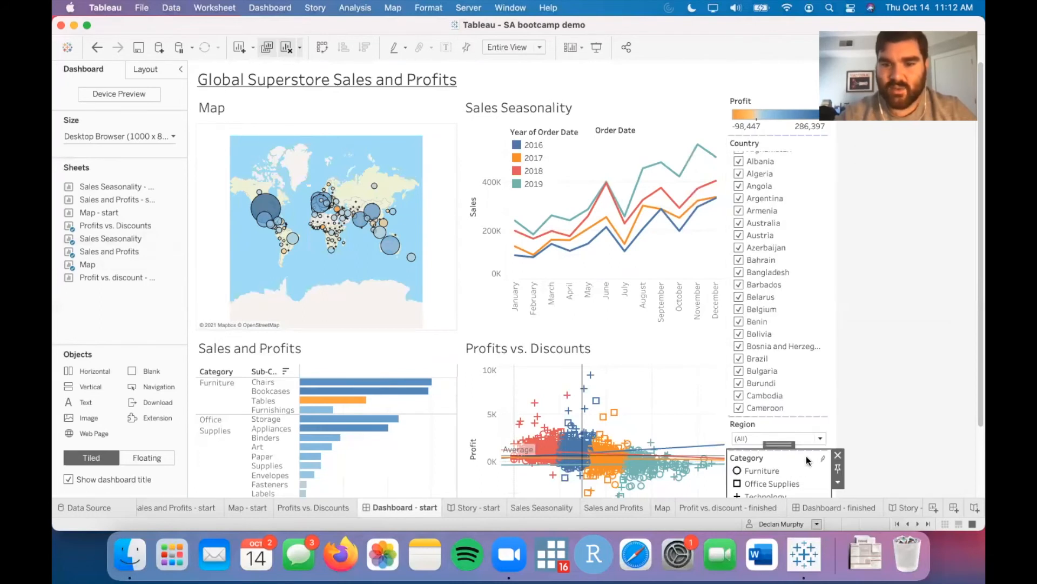
pyautogui.scroll(-2, 808, 460)
pyautogui.click(838, 434)
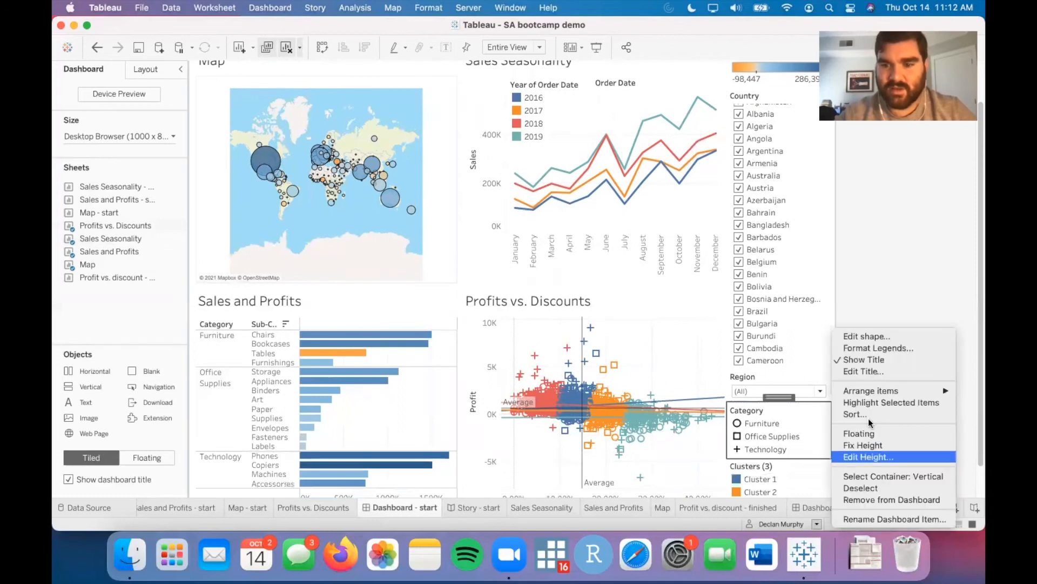
pyautogui.click(859, 434)
pyautogui.moveTo(778, 398); pyautogui.dragTo(686, 312)
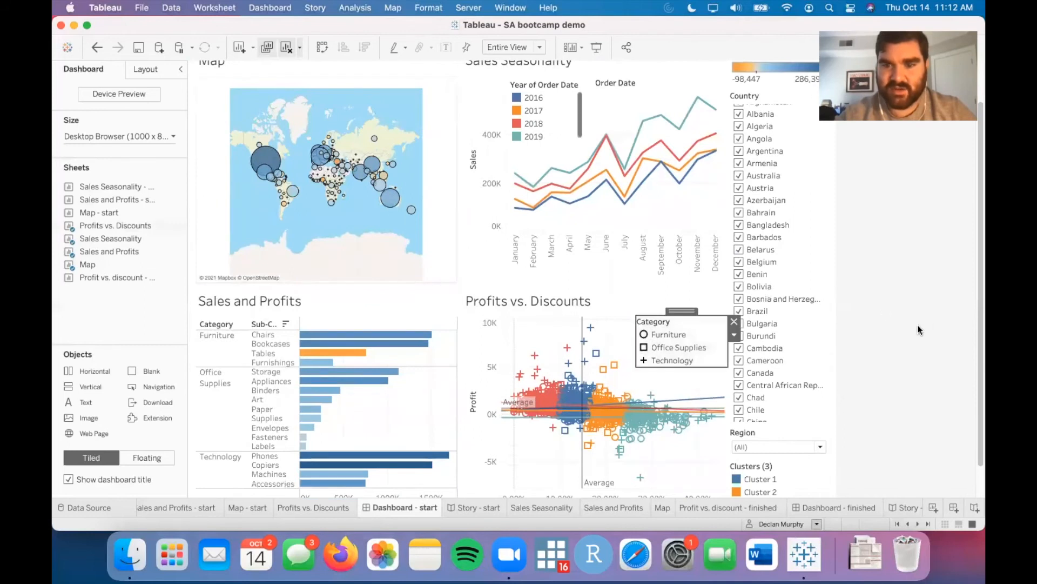
# - Remove the Clusters color legend from the dashboard
pyautogui.scroll(-2, 846, 398)
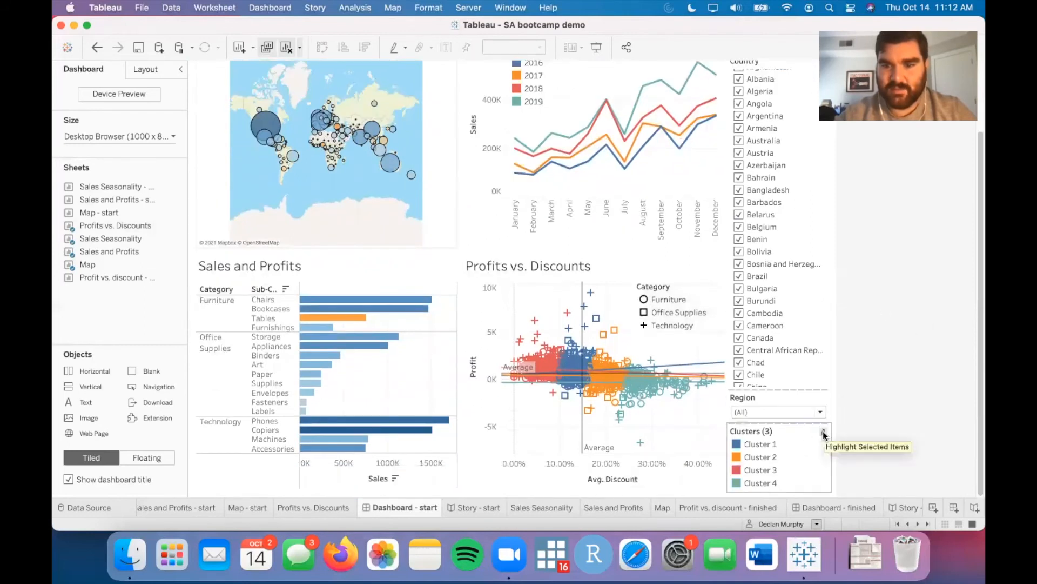
pyautogui.click(806, 435)
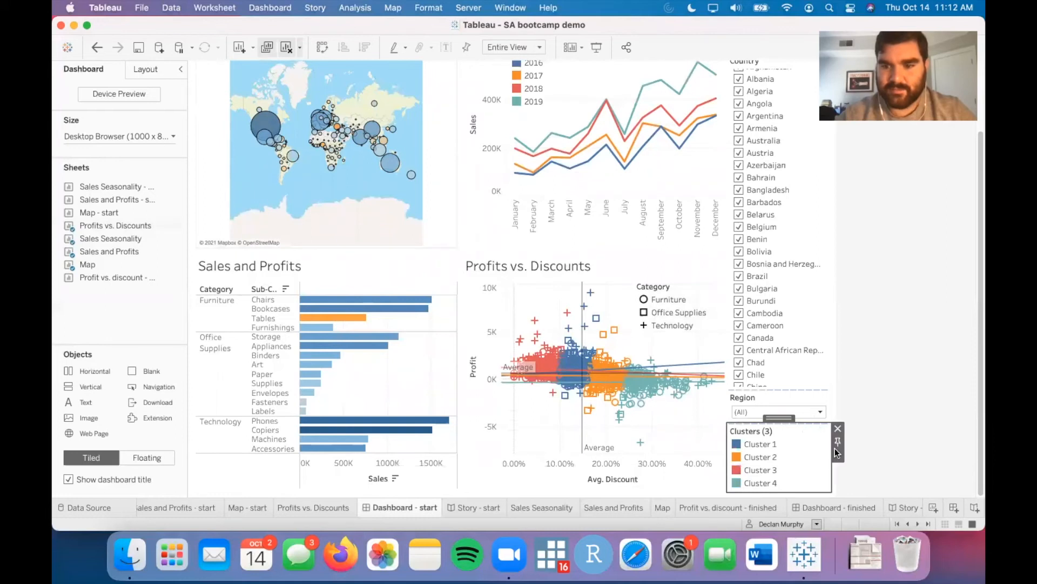
pyautogui.click(838, 427)
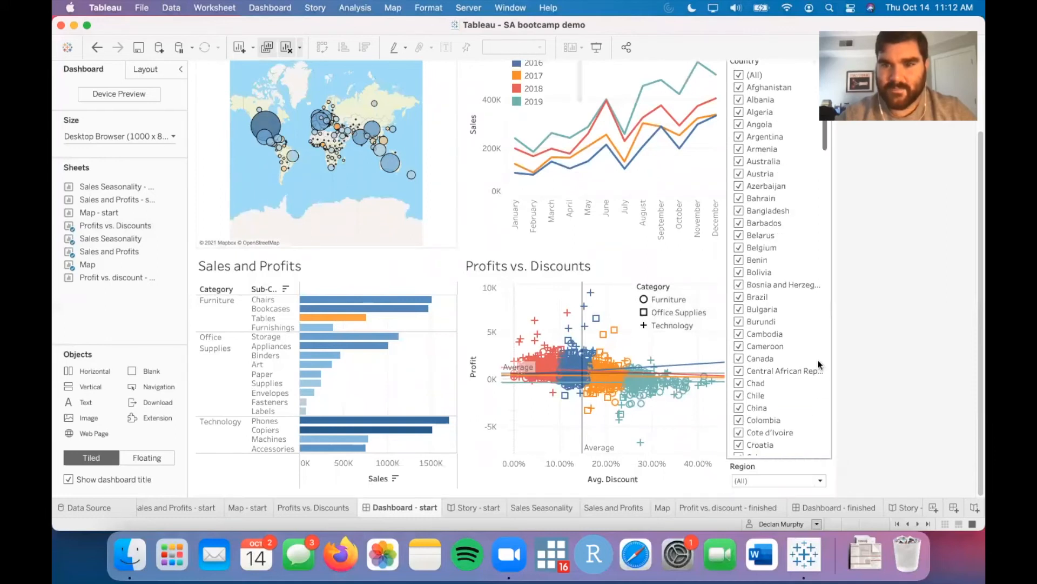
# - Make the Profit color legend floating and fit it as a wide, flat bar beside the dashboard title
pyautogui.scroll(5, 932, 264)
pyautogui.click(781, 117)
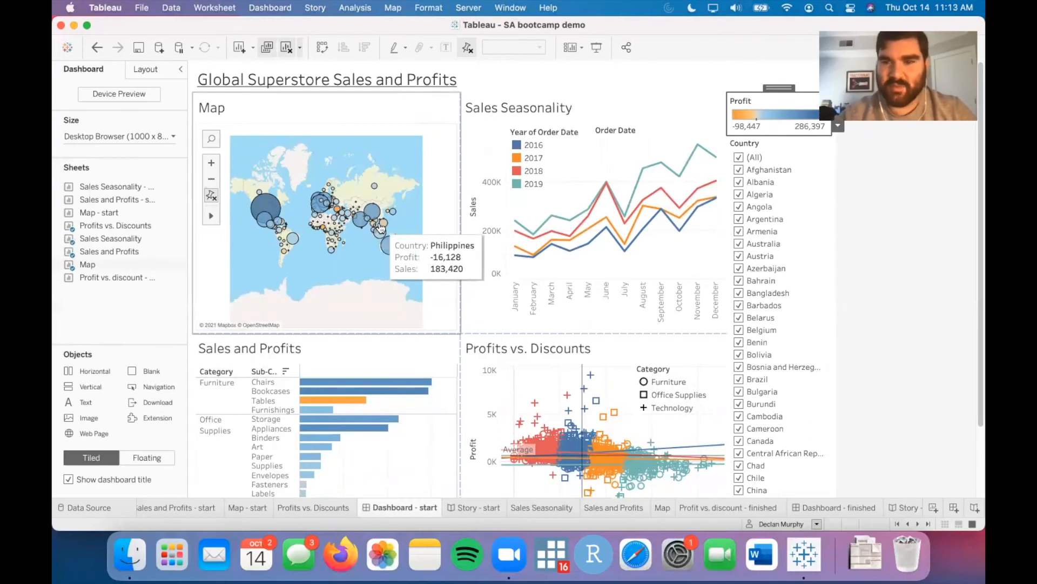
pyautogui.click(838, 126)
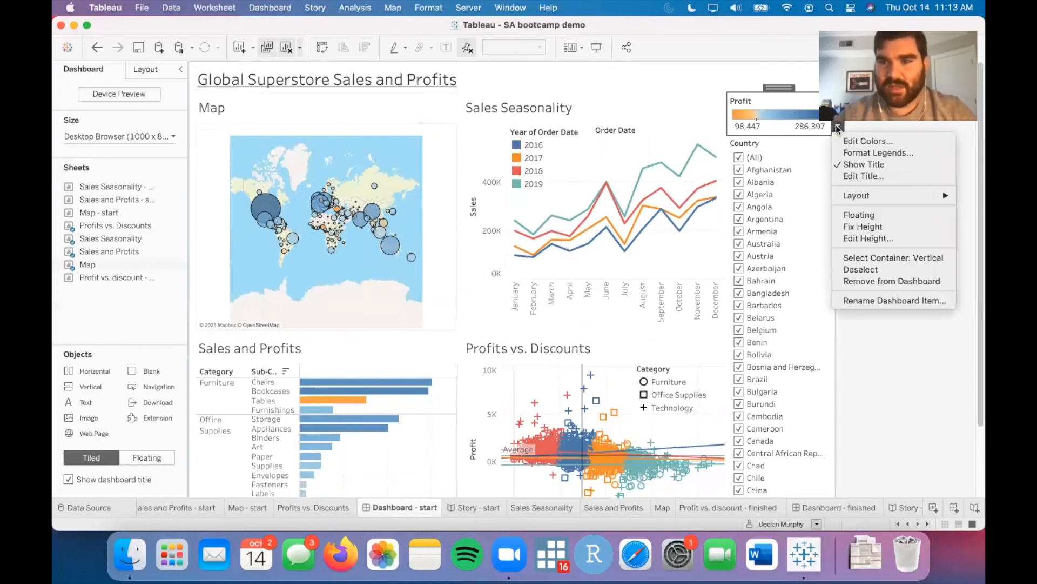
pyautogui.click(873, 216)
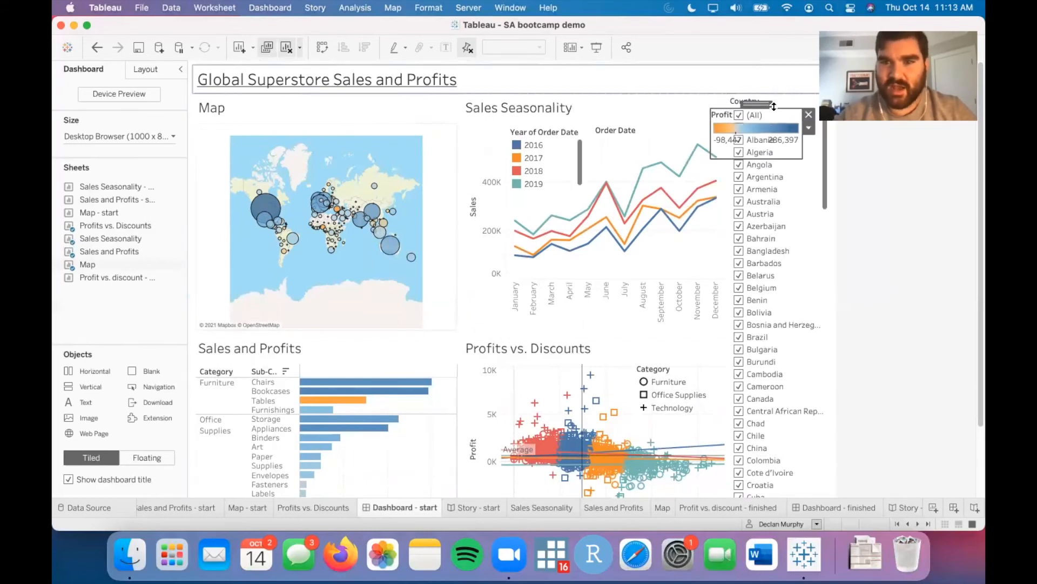
pyautogui.moveTo(512, 56)
pyautogui.mouseDown()
pyautogui.moveTo(498, 73)
pyautogui.moveTo(521, 66)
pyautogui.mouseUp()
pyautogui.moveTo(543, 104); pyautogui.dragTo(691, 91)
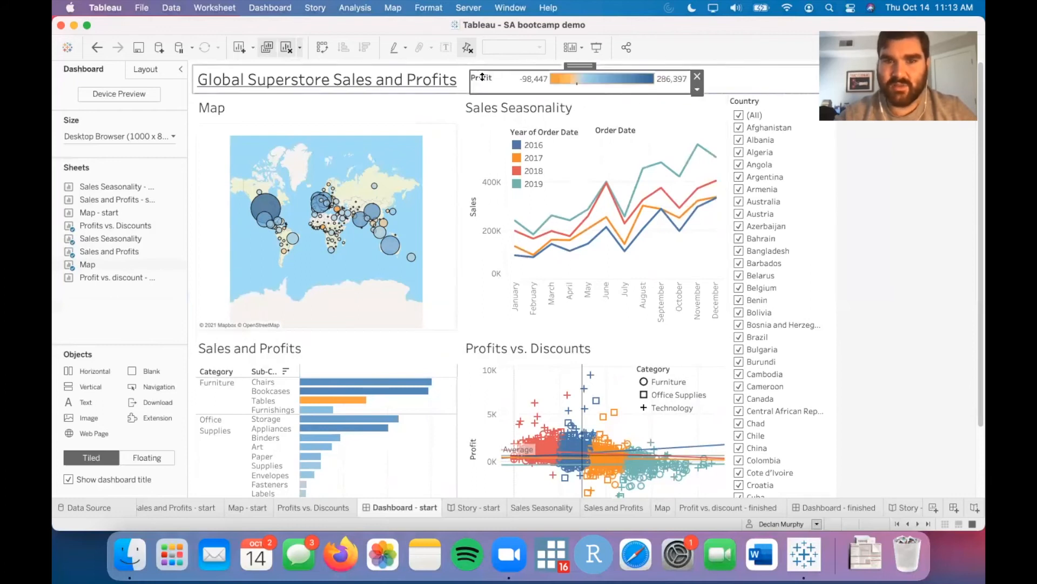
pyautogui.click(756, 80)
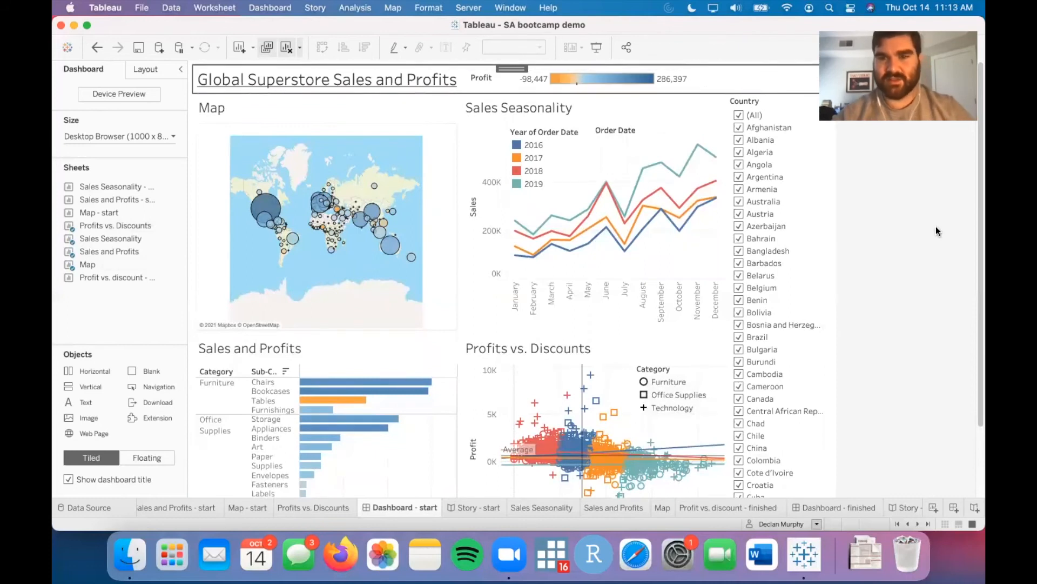
# - Change the Country filter to the Single Value (dropdown) display
pyautogui.click(823, 209)
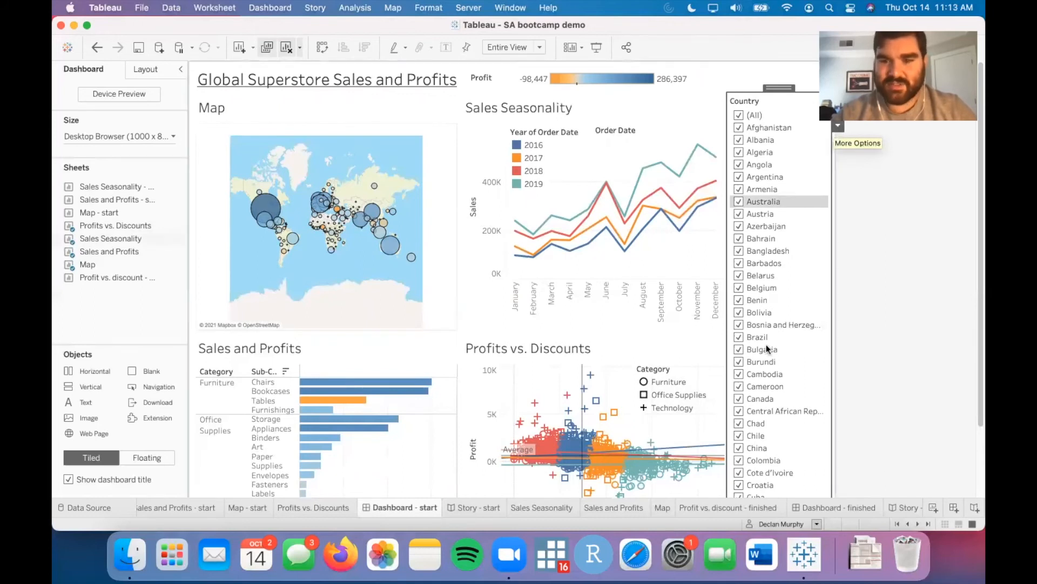
pyautogui.click(837, 129)
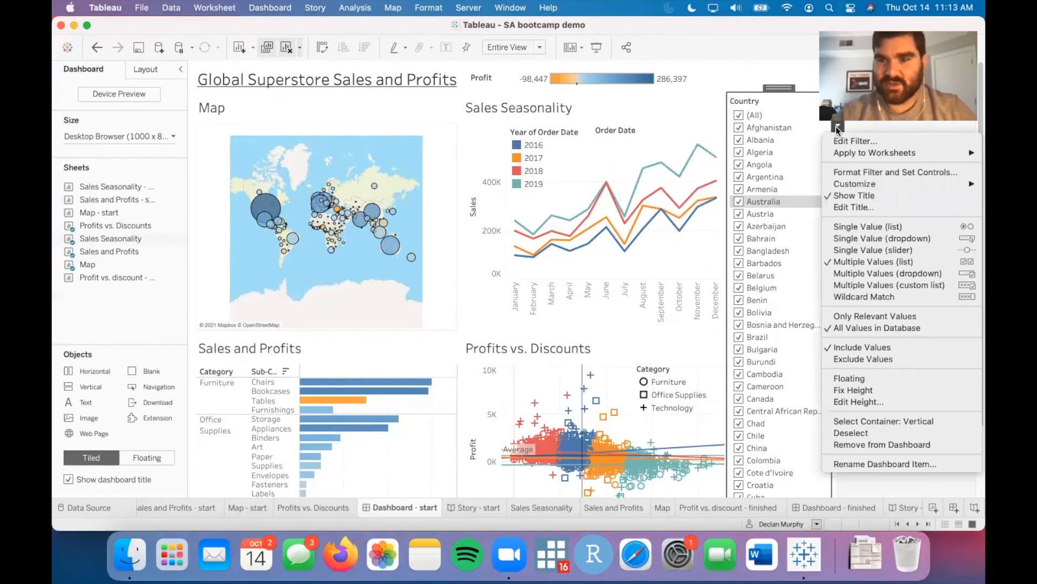
pyautogui.click(884, 238)
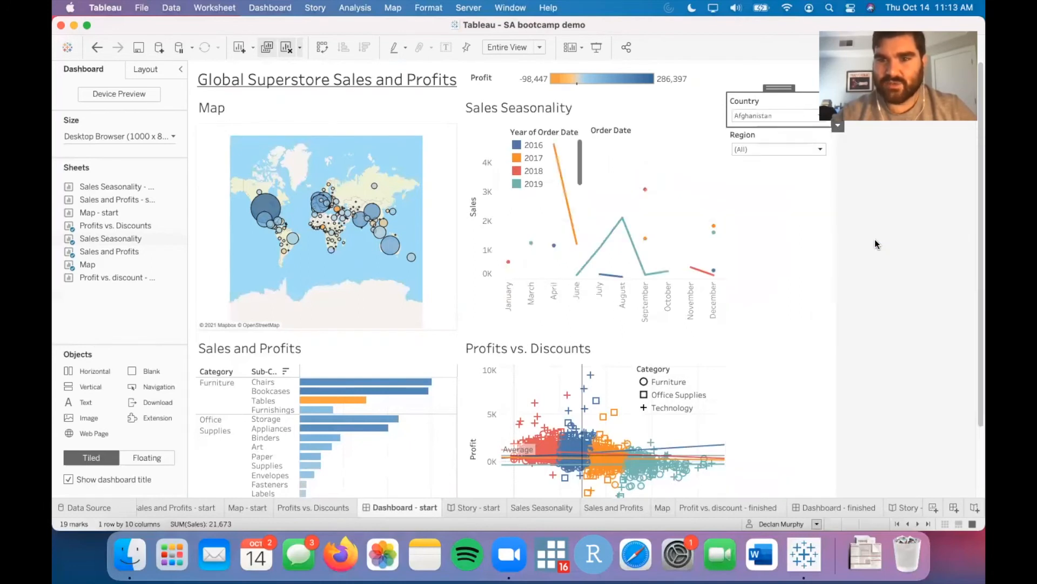
# - Search the Country filter for "united" and filter by United States
pyautogui.click(814, 116)
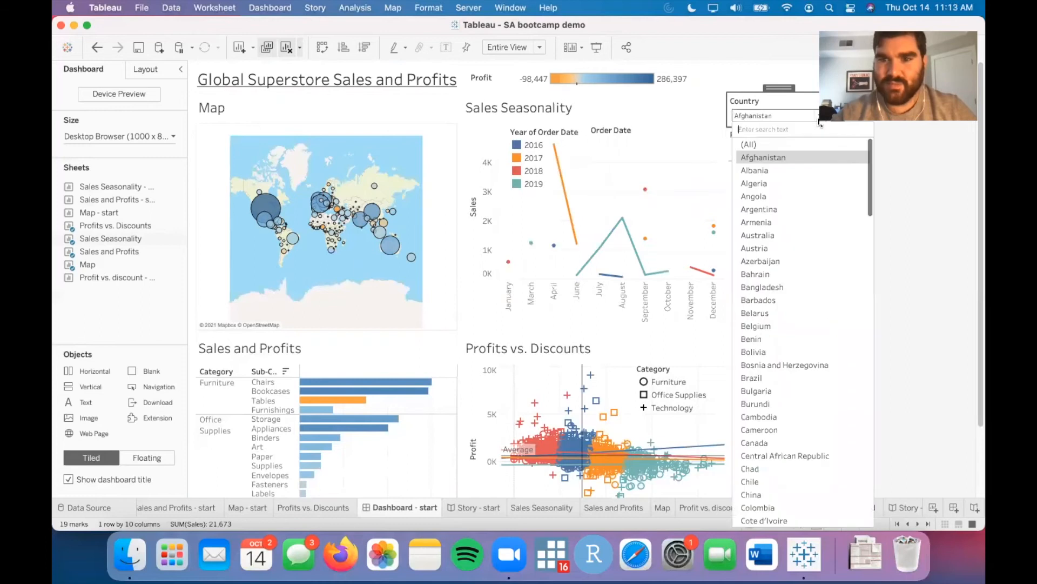
pyautogui.write('unite')
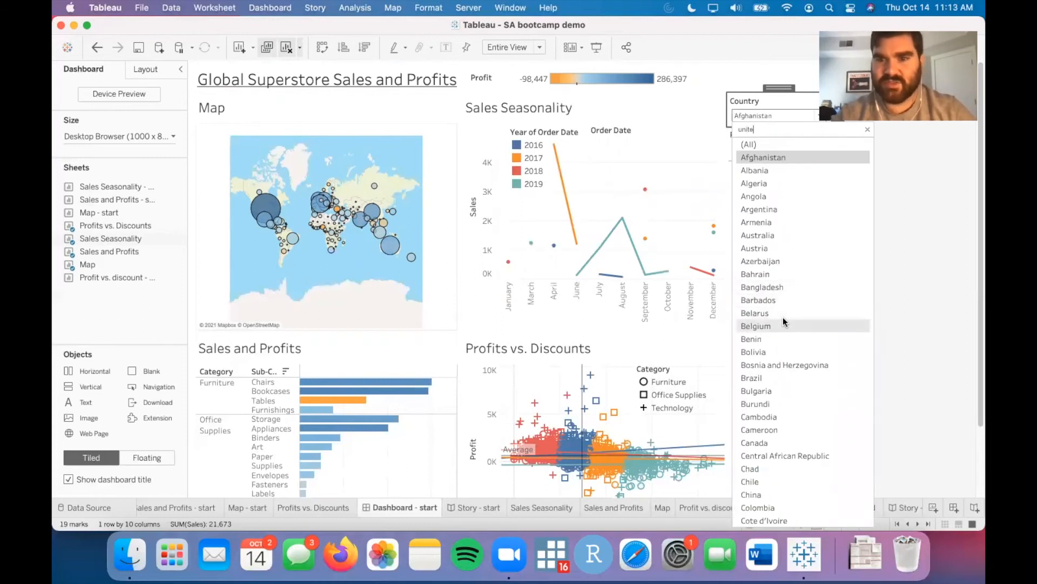
pyautogui.write('d')
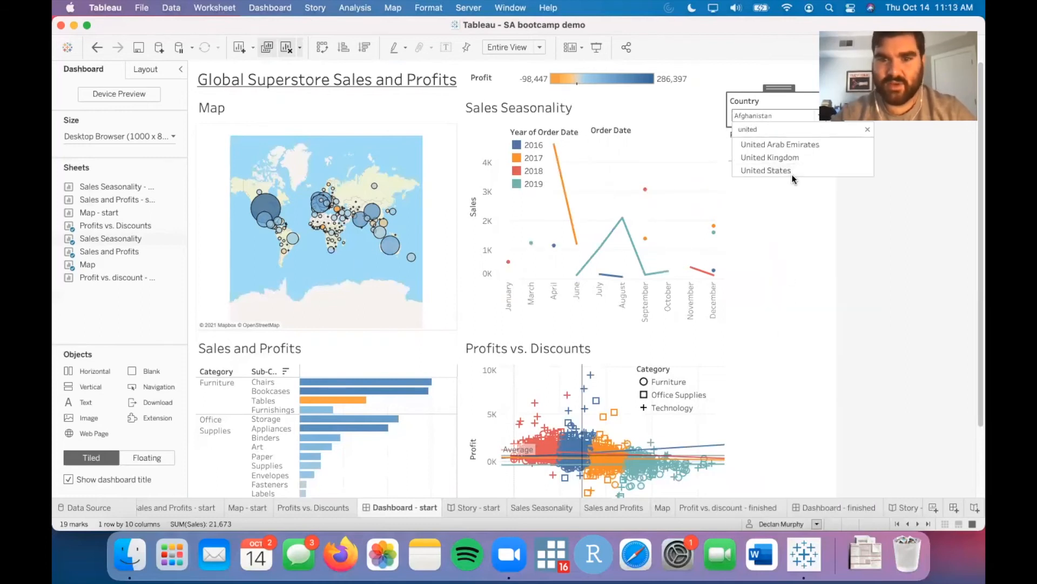
pyautogui.click(793, 172)
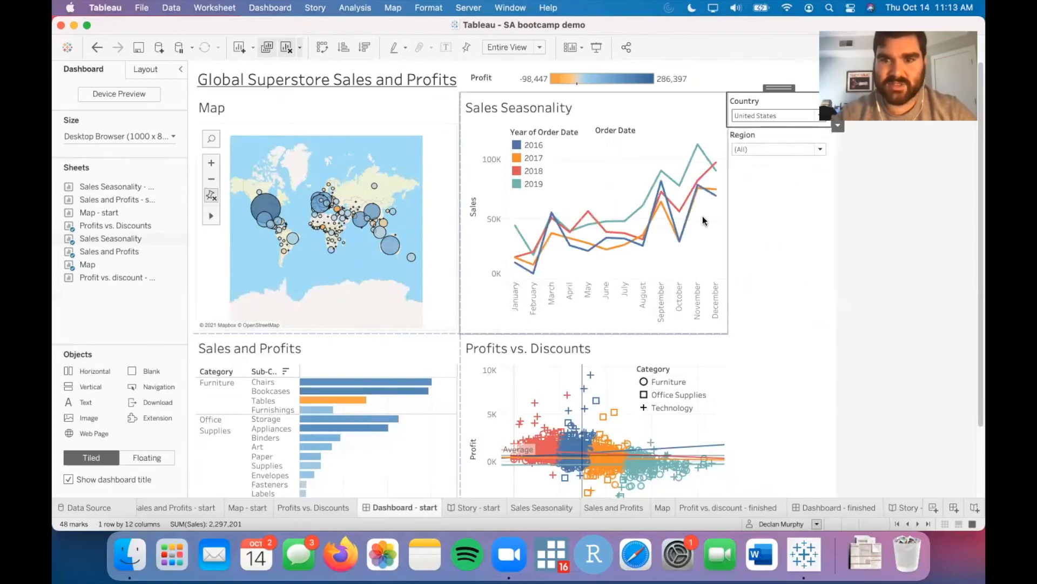
# - Apply the Country filter to all worksheets using this data source
pyautogui.click(838, 125)
pyautogui.moveTo(841, 157)
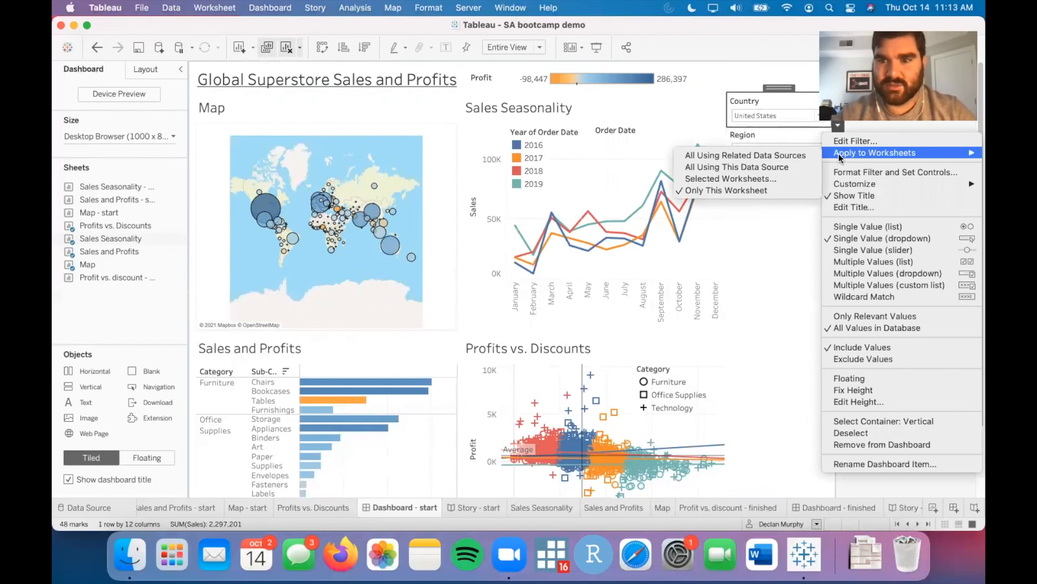
pyautogui.click(801, 168)
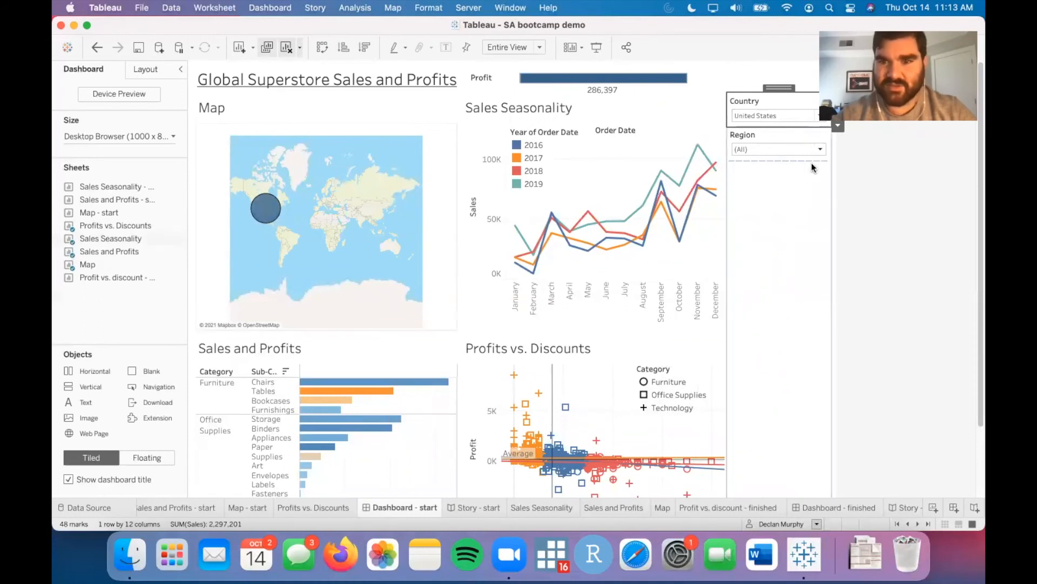
# - Remove the Region filter from the dashboard
pyautogui.click(826, 143)
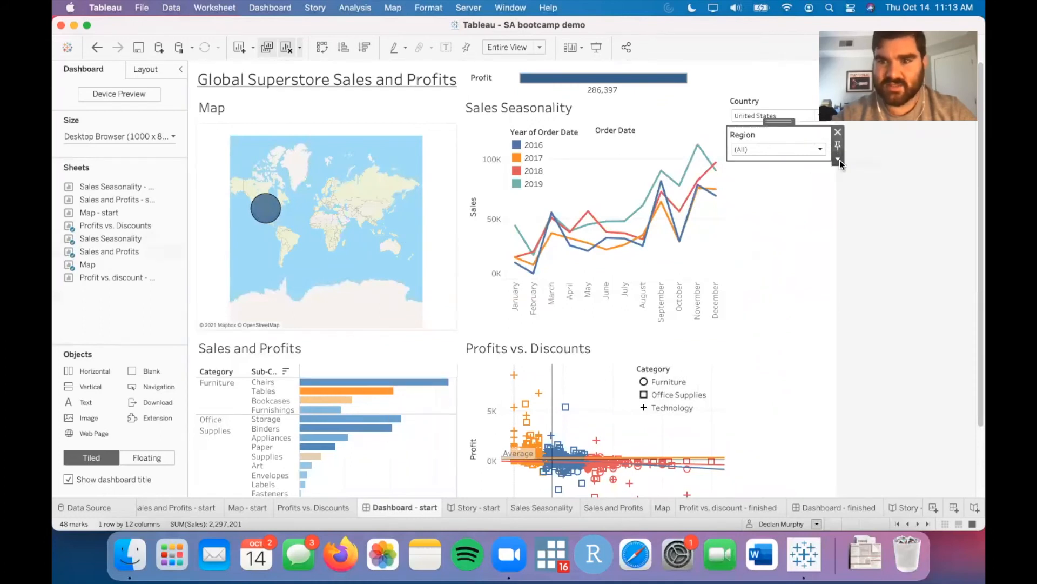
pyautogui.click(838, 158)
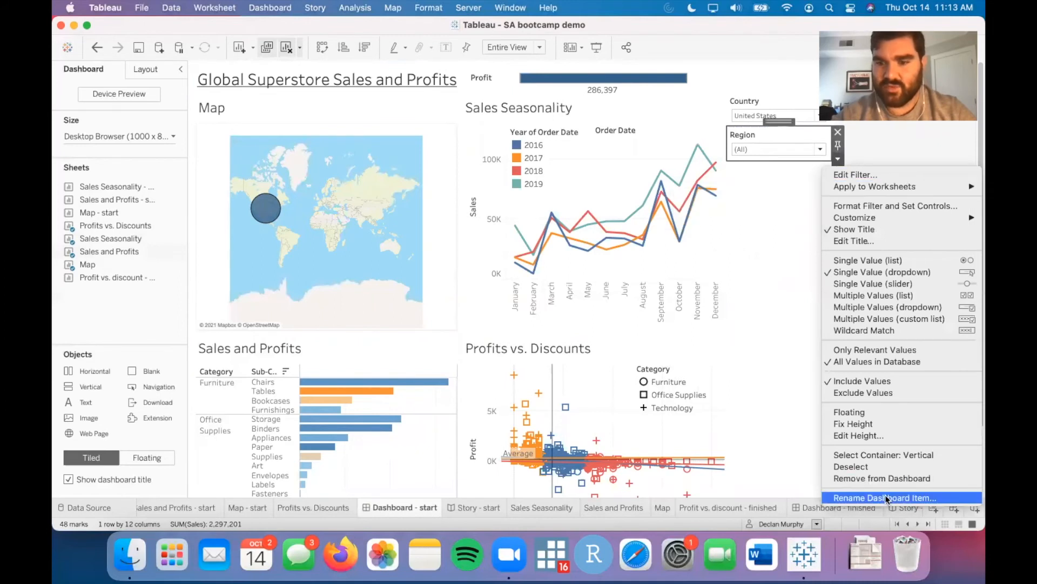
pyautogui.click(894, 479)
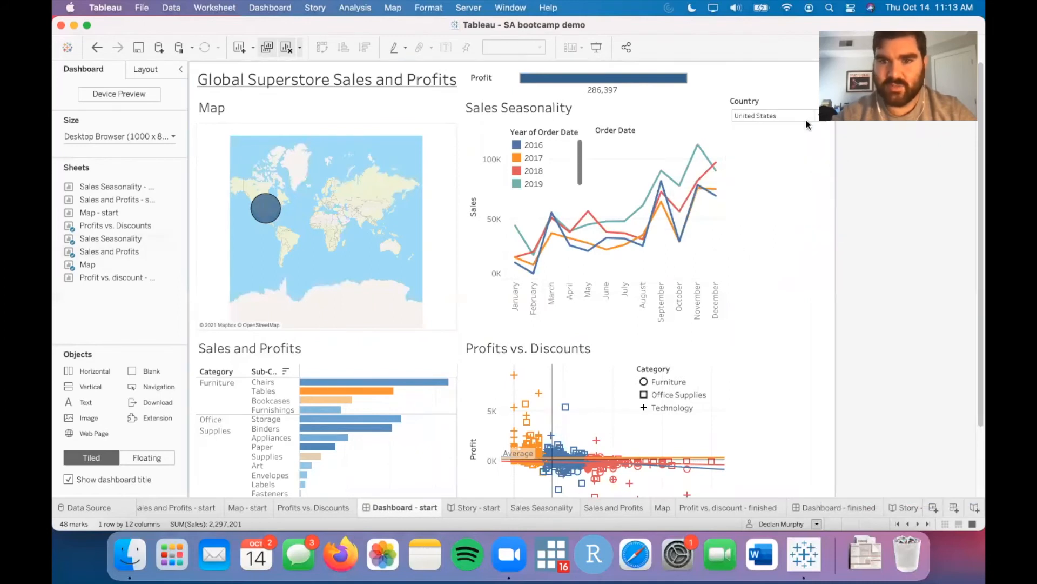
# - Make the Country filter floating and place it in the title row, to the right of the Profit legend
pyautogui.click(786, 100)
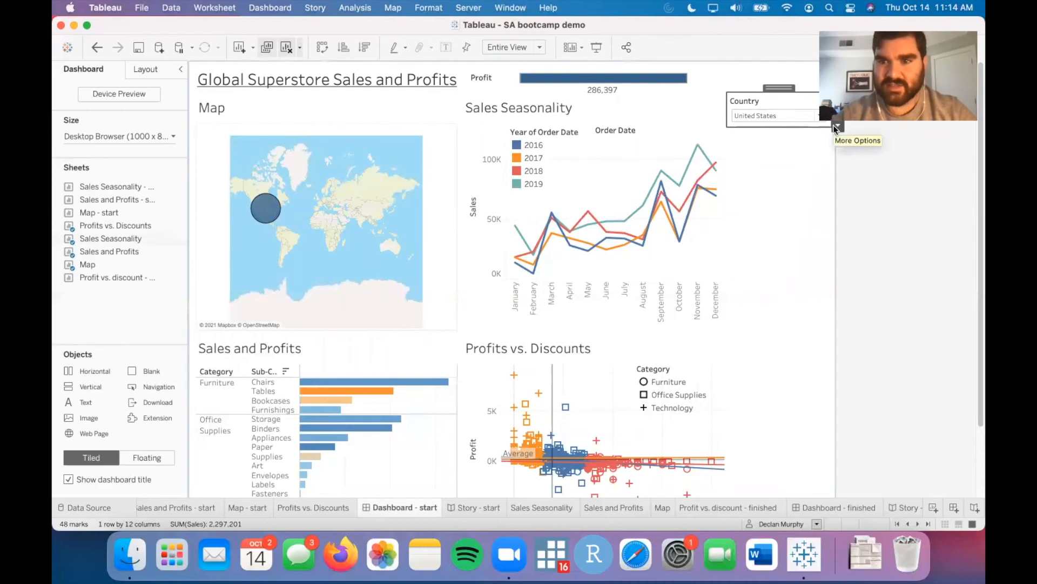
pyautogui.click(837, 127)
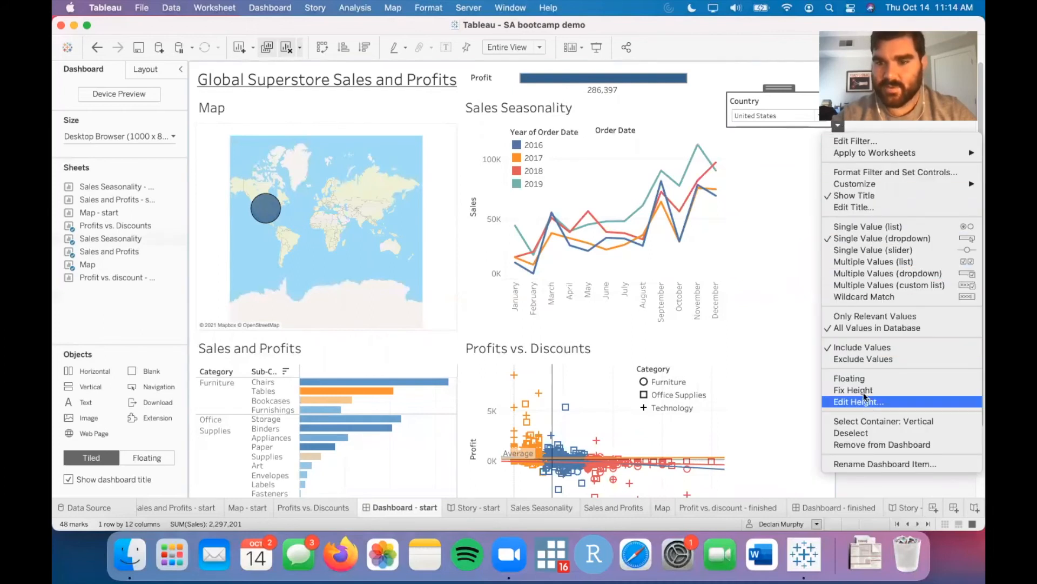
pyautogui.click(850, 378)
pyautogui.moveTo(766, 102); pyautogui.dragTo(784, 64)
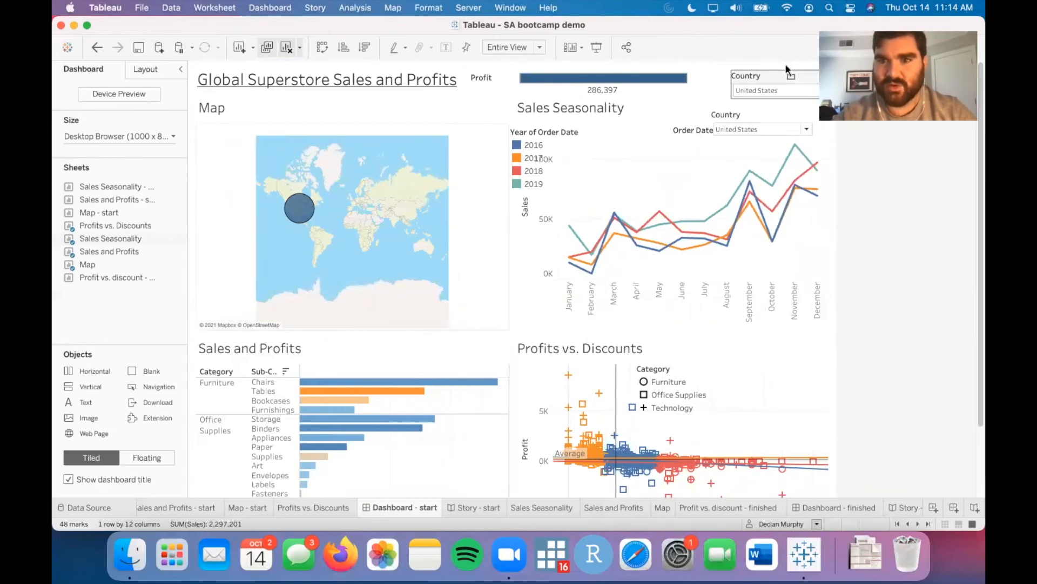
pyautogui.moveTo(782, 62); pyautogui.dragTo(781, 62)
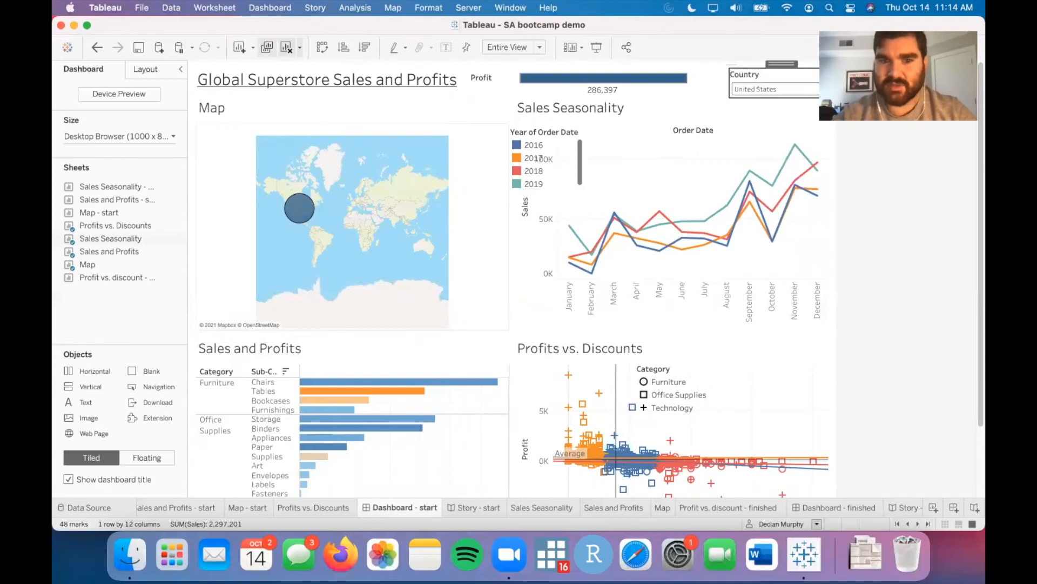
# - Filter the dashboard by United Kingdom, and reset the Country filter to (All)
pyautogui.click(776, 89)
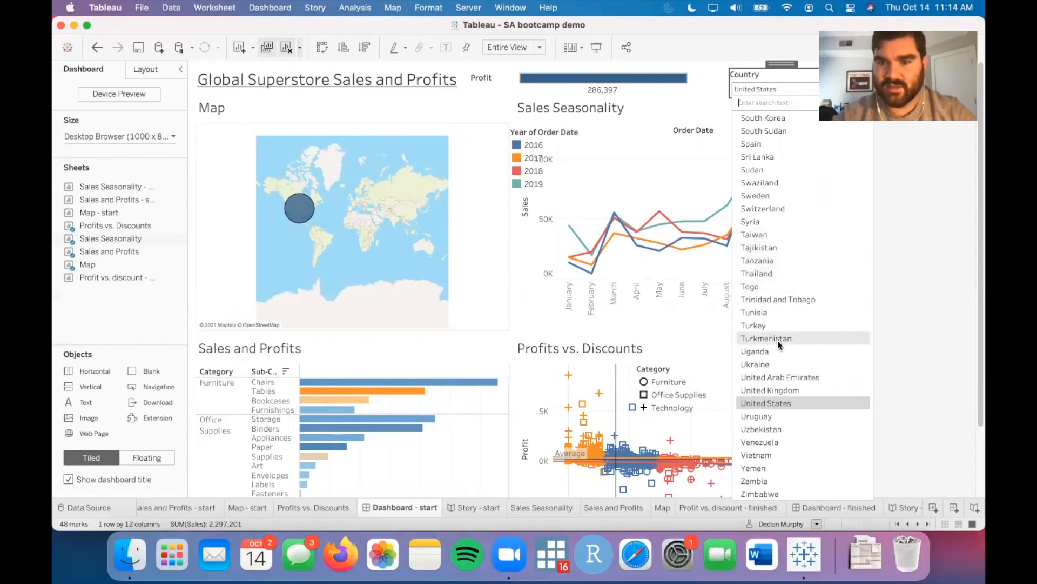
pyautogui.click(784, 389)
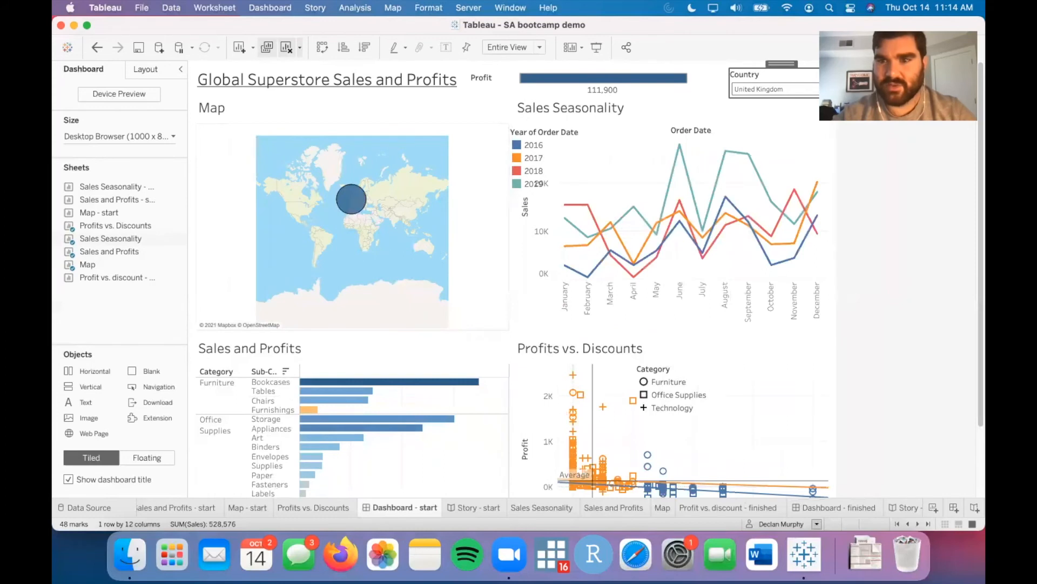
pyautogui.click(778, 89)
pyautogui.scroll(15, 790, 131)
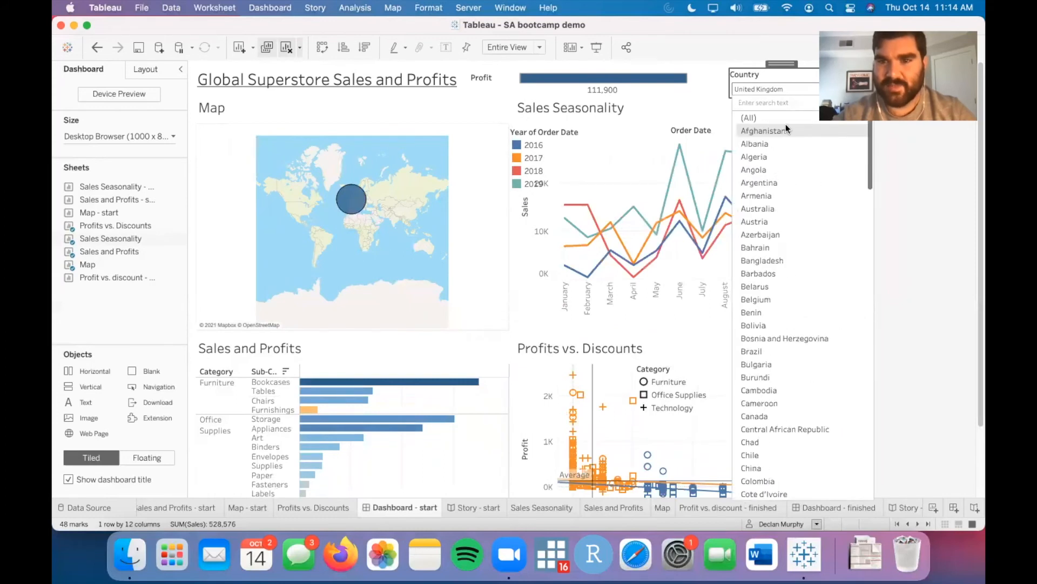
pyautogui.click(781, 121)
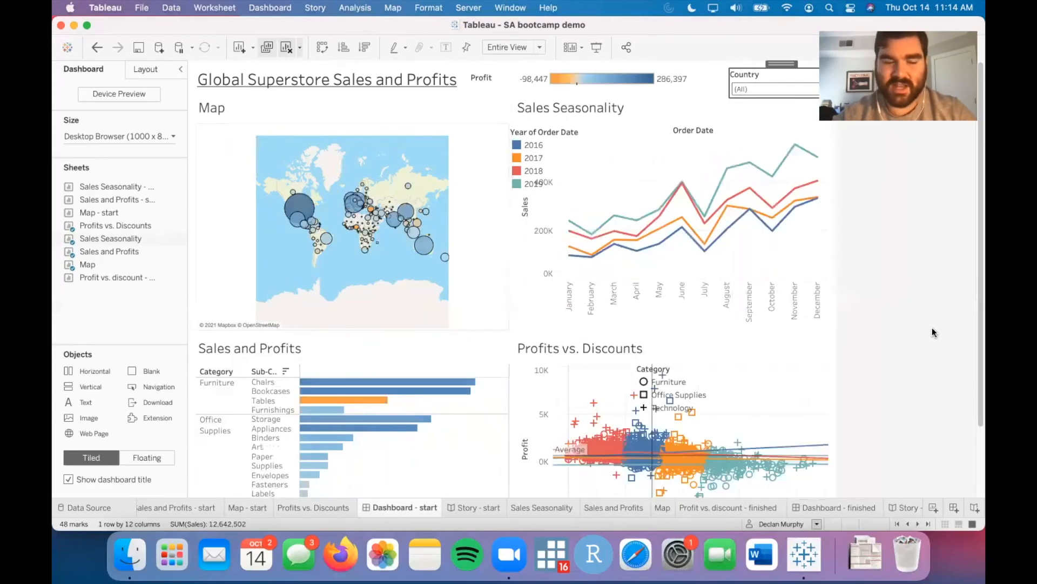
pyautogui.click(906, 319)
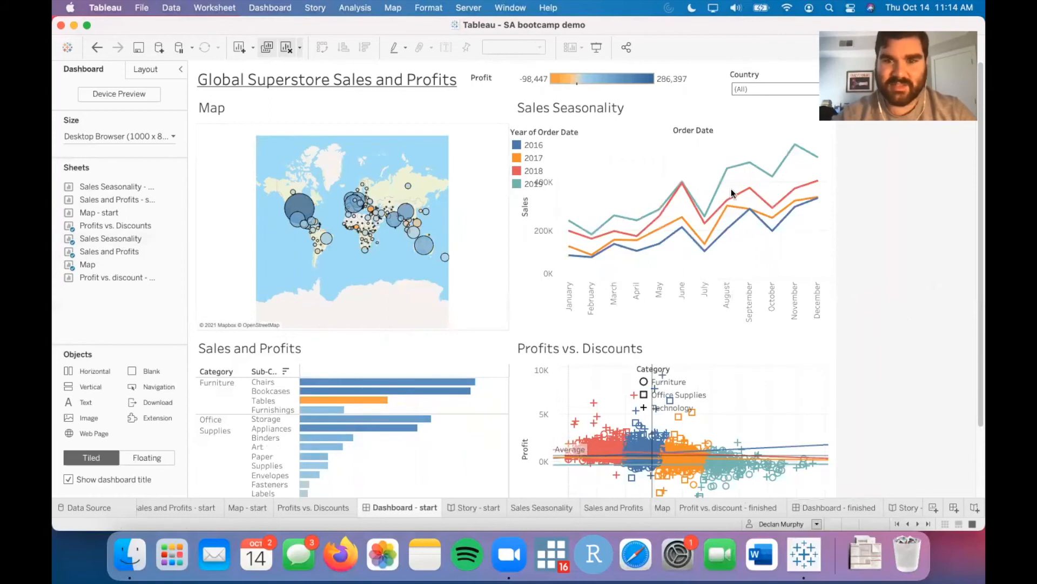
pyautogui.click(633, 83)
pyautogui.moveTo(633, 95); pyautogui.dragTo(633, 94)
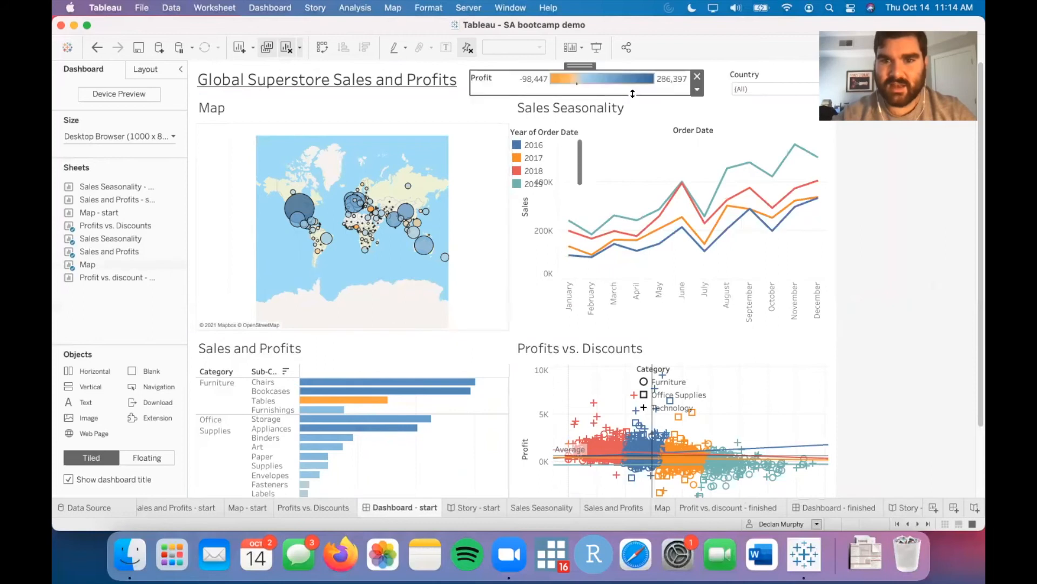
pyautogui.click(764, 89)
pyautogui.click(866, 261)
# - Move the floating Category legend to the upper-right corner of the Profits vs. Discounts chart
pyautogui.scroll(-2, 656, 389)
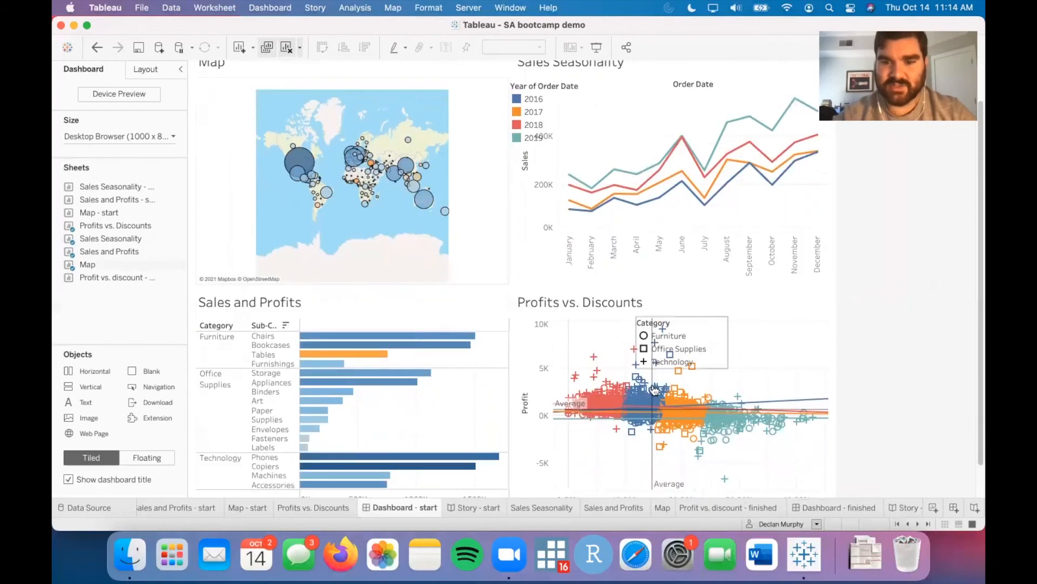
pyautogui.click(673, 352)
pyautogui.moveTo(729, 313); pyautogui.dragTo(832, 318)
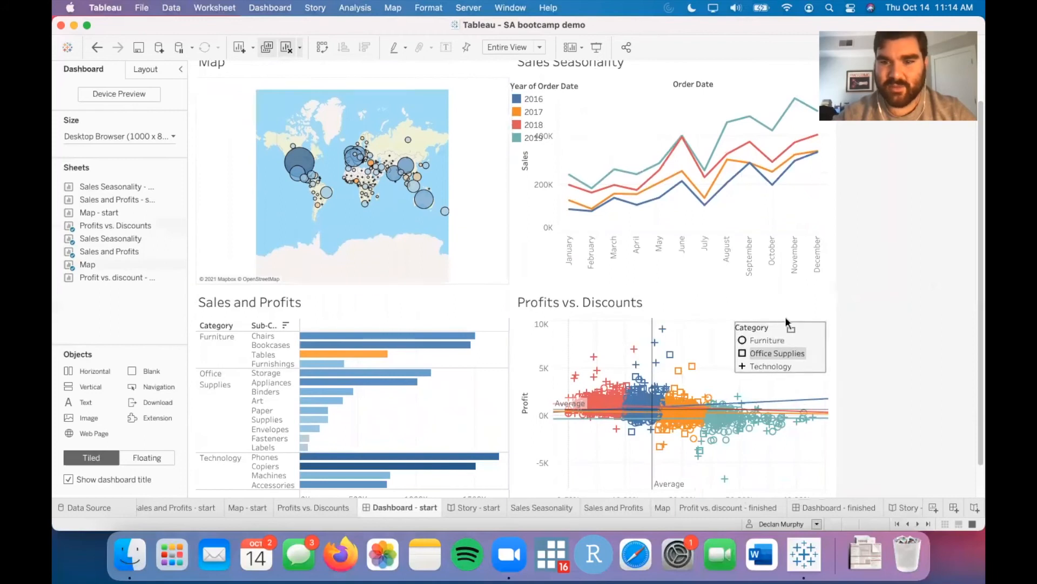
# - Move the Year of Order Date legend inside the Sales Seasonality chart, to the right of the Sales axis above the lines
pyautogui.click(532, 99)
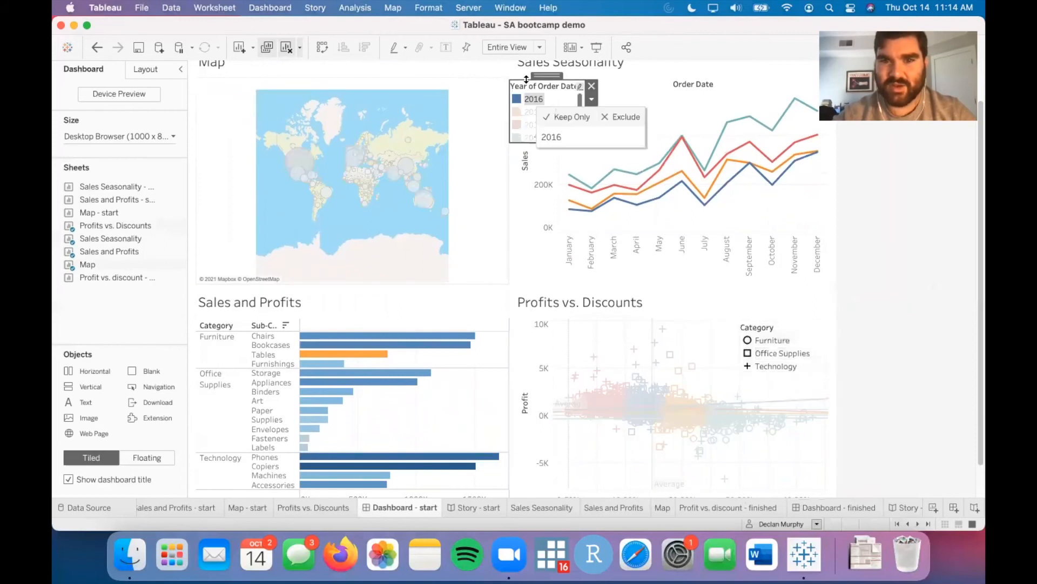
pyautogui.moveTo(555, 84); pyautogui.dragTo(595, 82)
pyautogui.click(905, 254)
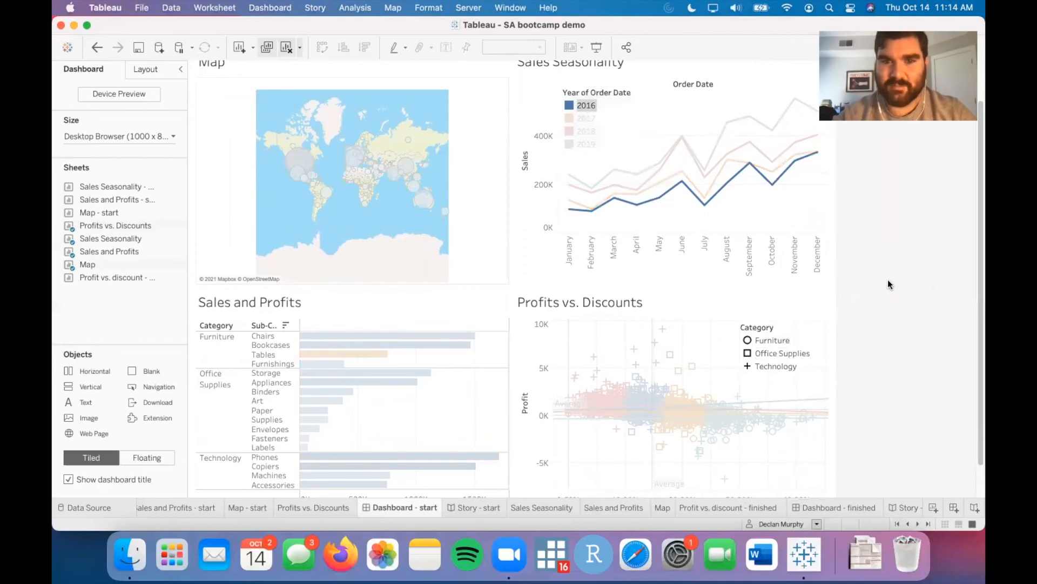
pyautogui.click(602, 97)
pyautogui.moveTo(592, 149); pyautogui.dragTo(563, 169)
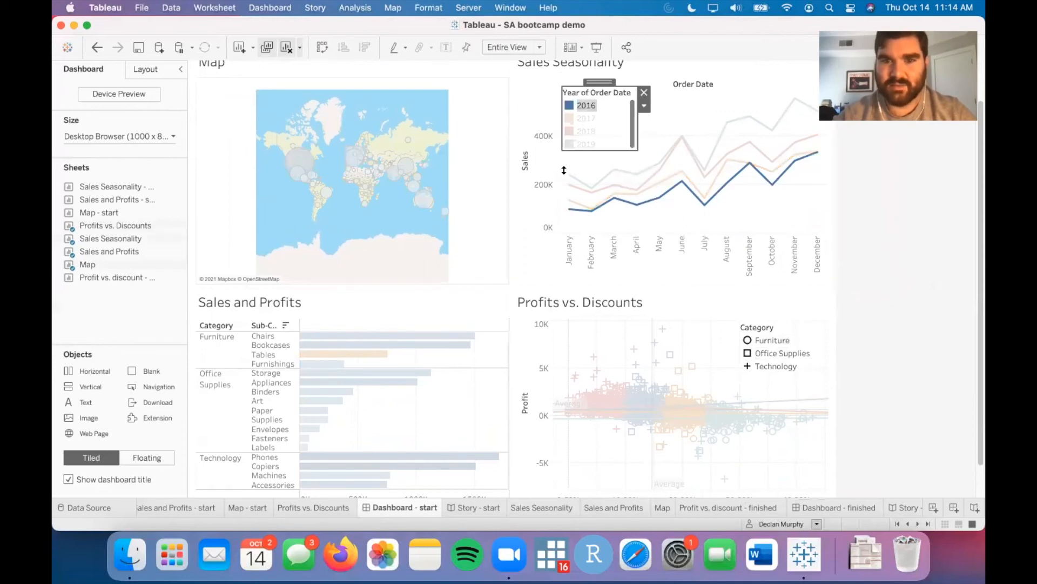
pyautogui.click(563, 173)
pyautogui.scroll(3, 854, 351)
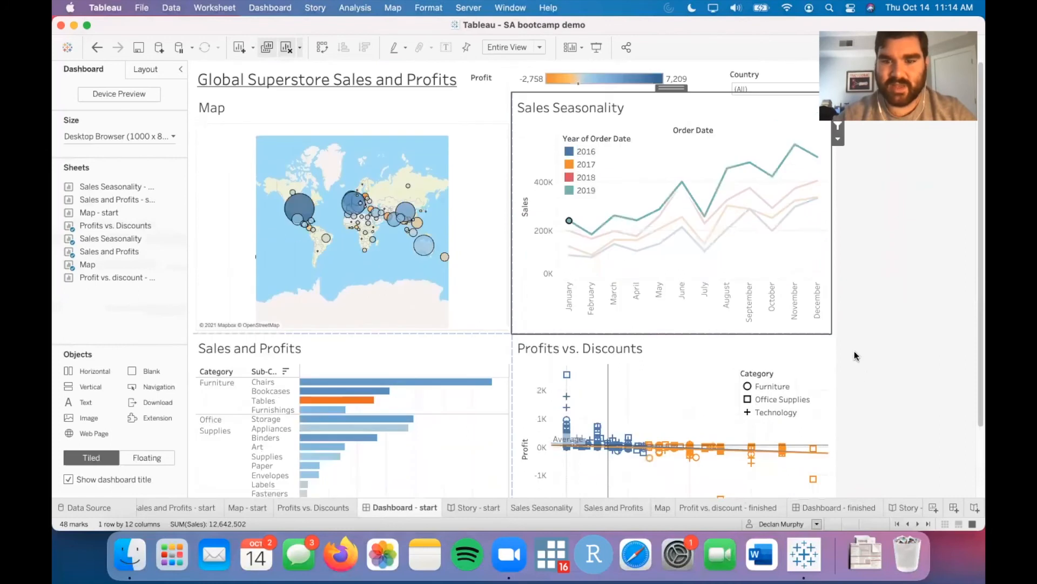
pyautogui.scroll(-2, 866, 376)
pyautogui.click(636, 142)
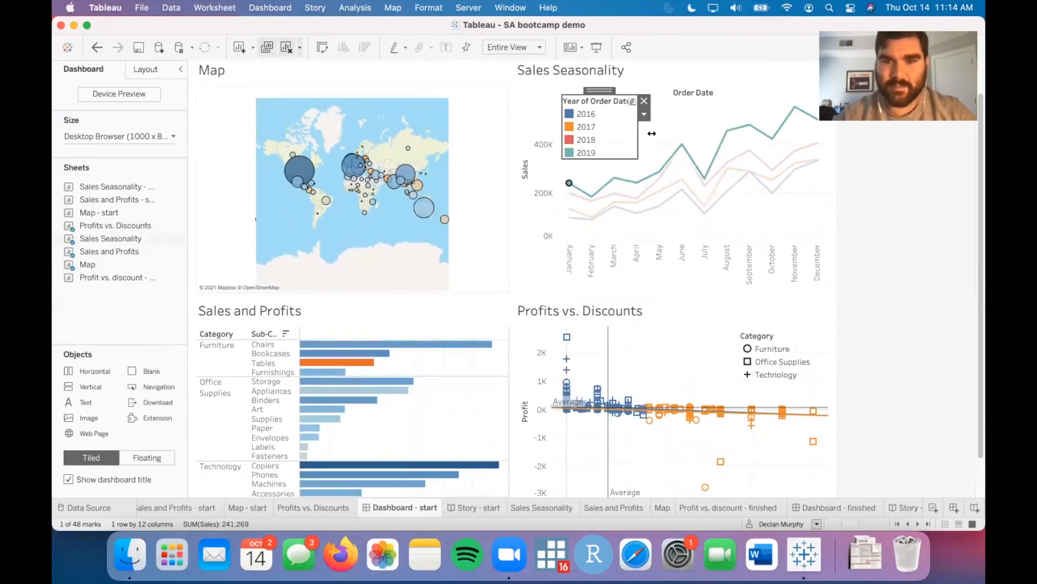
pyautogui.scroll(-2, 903, 356)
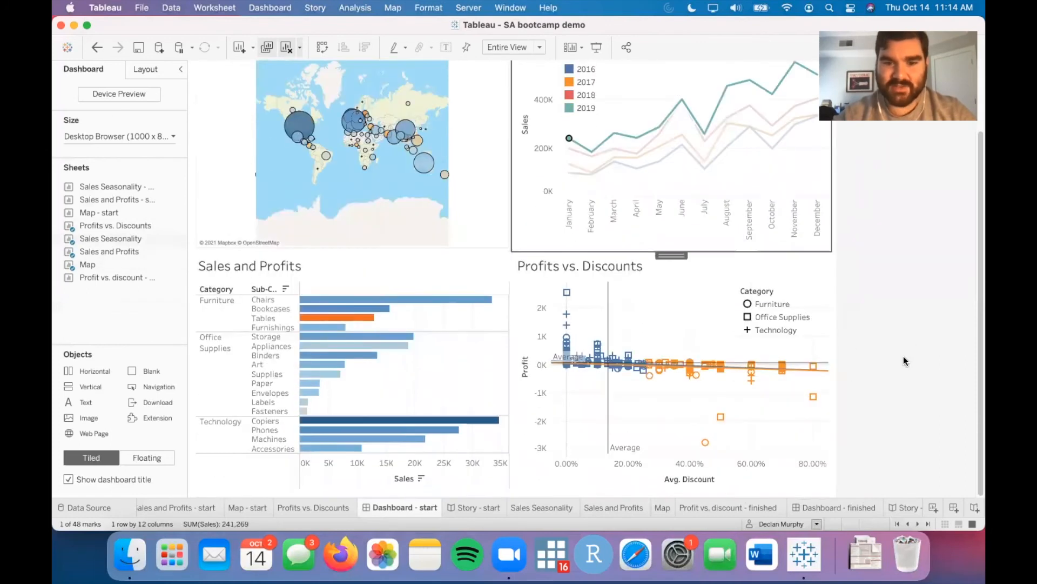
pyautogui.scroll(3, 904, 355)
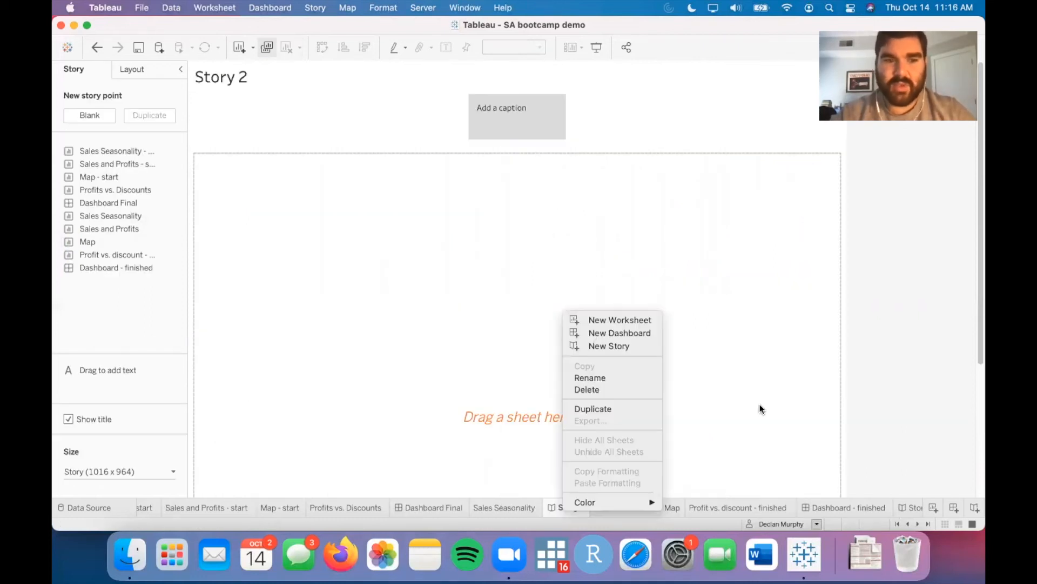
# - Add the Dashboard Final sheet to the blank story point of Story 2
pyautogui.click(900, 297)
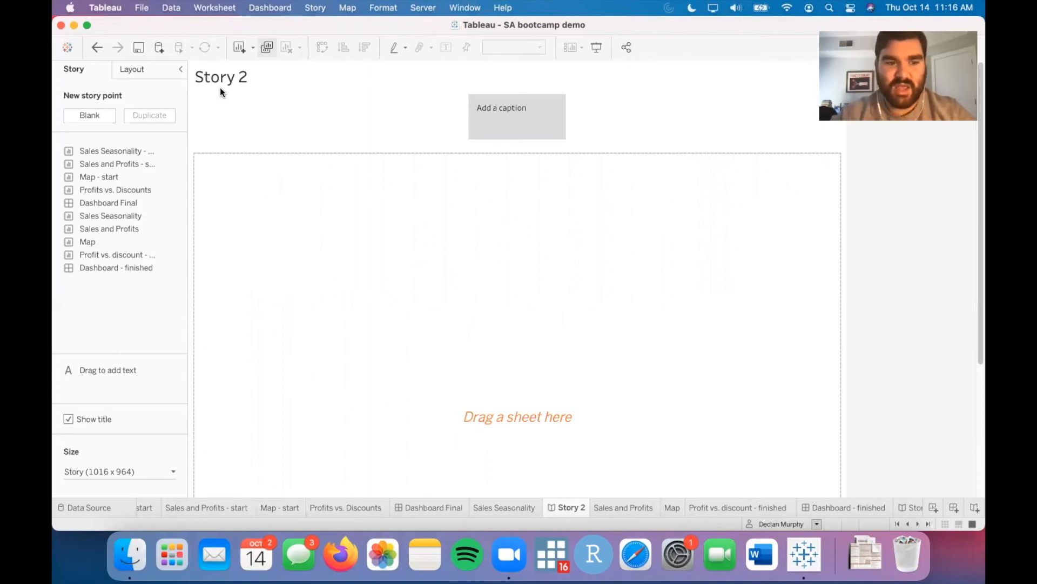
pyautogui.moveTo(133, 205)
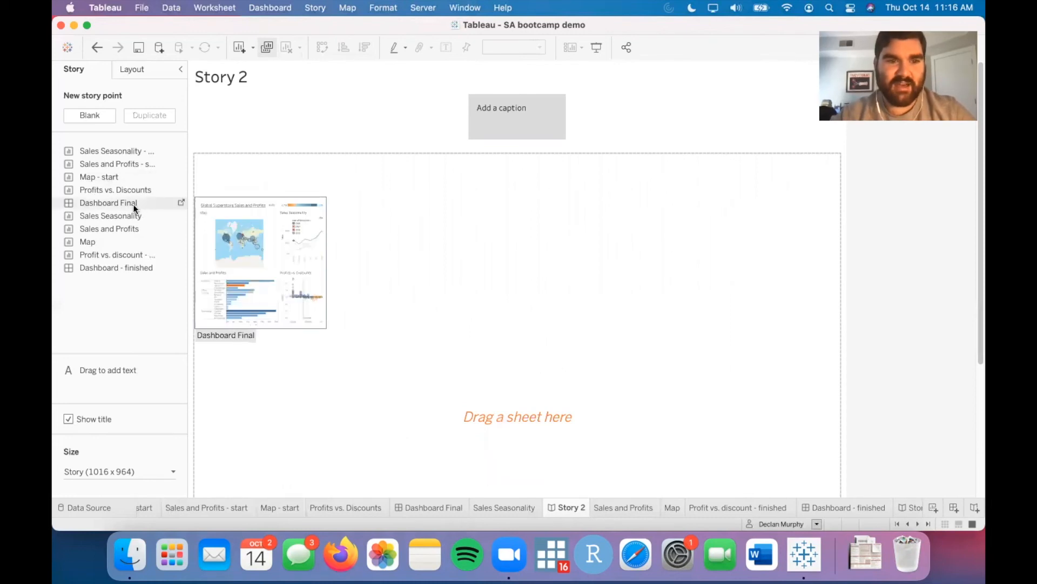
pyautogui.moveTo(113, 202); pyautogui.dragTo(529, 327)
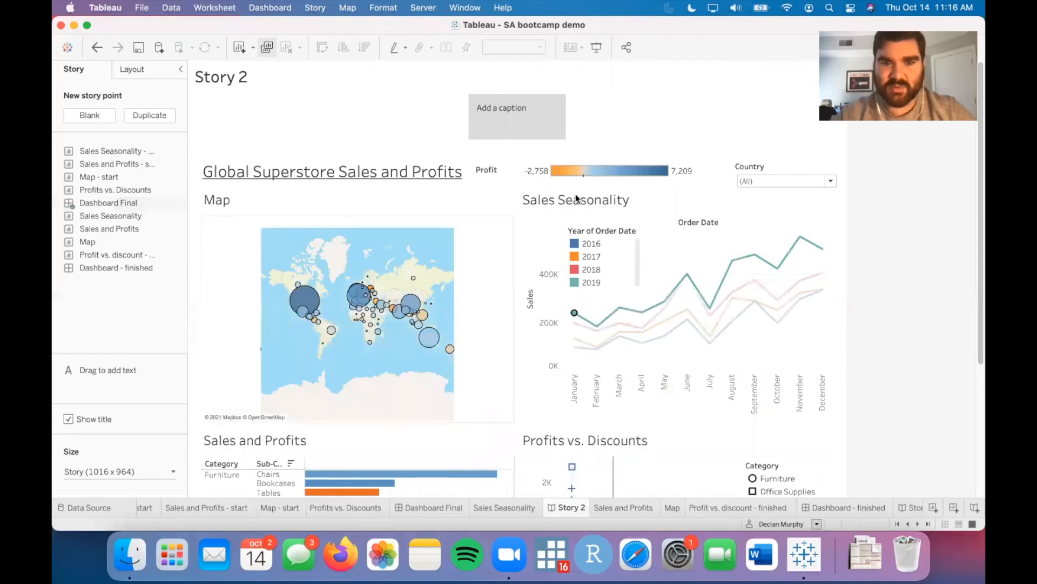
pyautogui.scroll(-3, 534, 364)
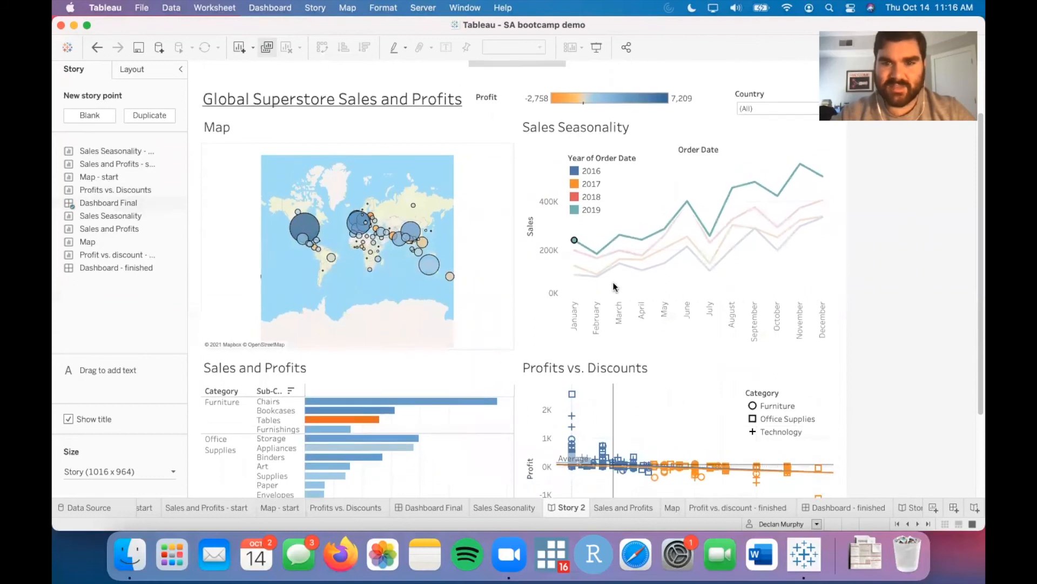
pyautogui.scroll(3, 614, 284)
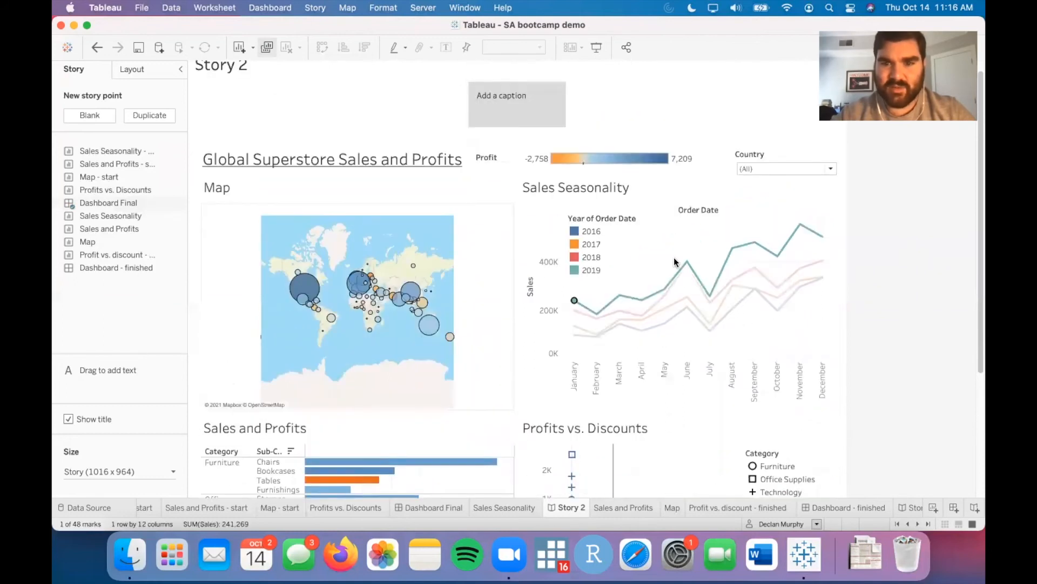
# - Clear the selected January 2019 mark in the story's Sales Seasonality chart to remove its filtering of the other charts
pyautogui.click(647, 297)
pyautogui.click(663, 225)
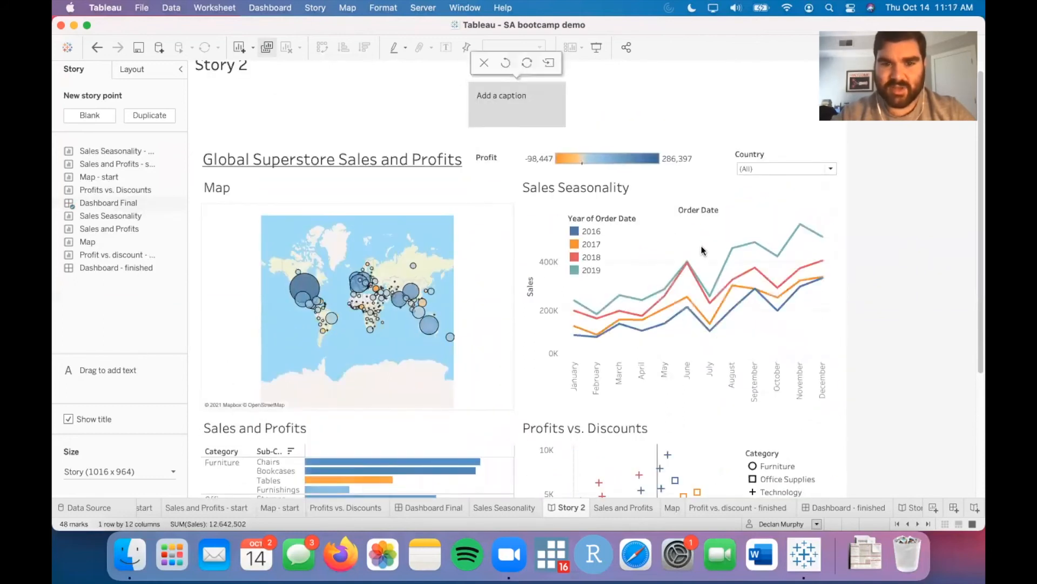
pyautogui.scroll(-2, 581, 301)
pyautogui.scroll(-1, 581, 301)
pyautogui.scroll(3, 575, 295)
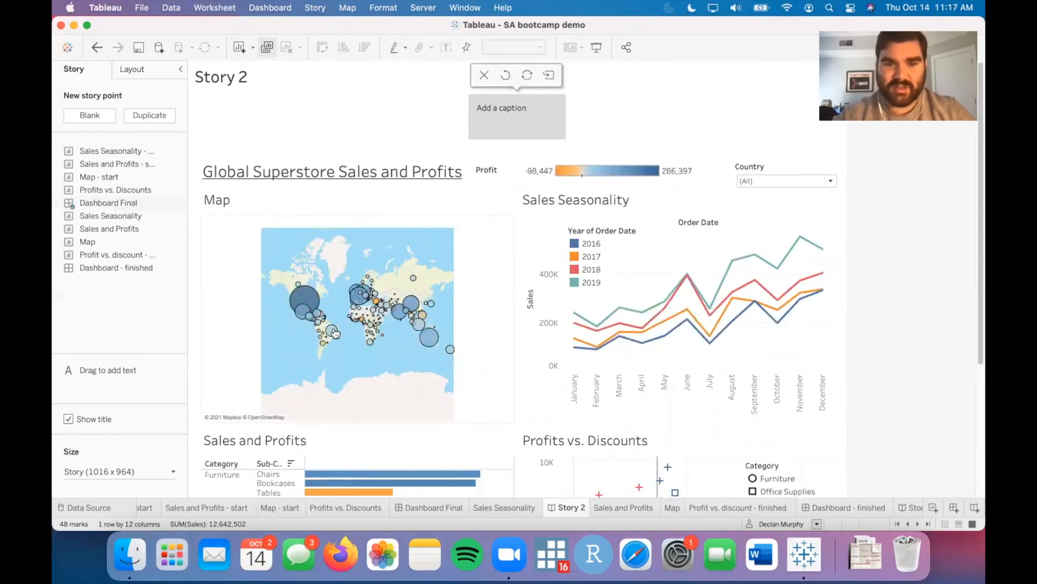
# - Caption the story point "Overall, sales and profits are healthy for Global Superstore."
pyautogui.scroll(-1, 388, 436)
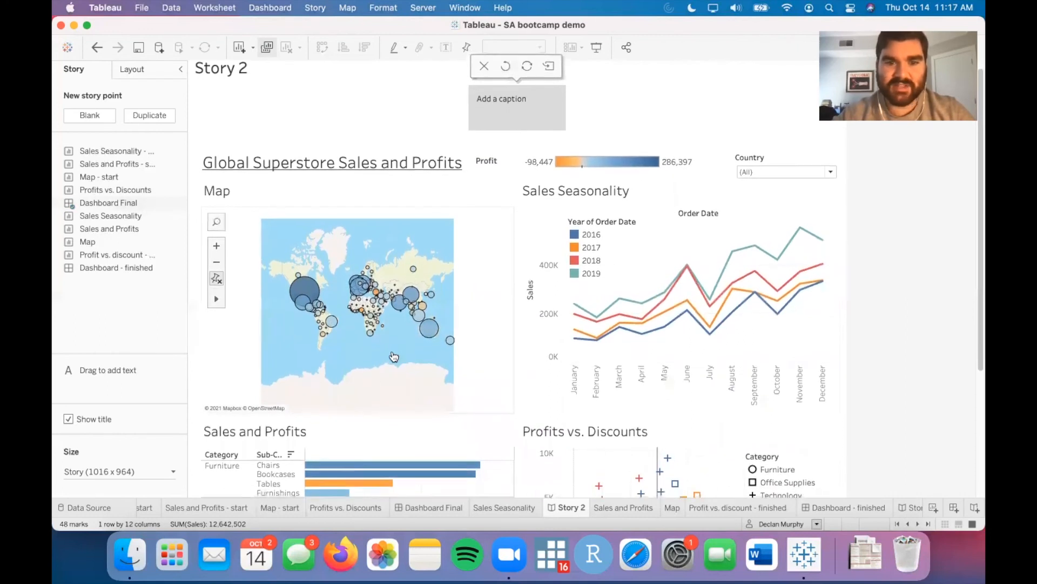
pyautogui.scroll(-2, 394, 356)
pyautogui.scroll(2, 395, 358)
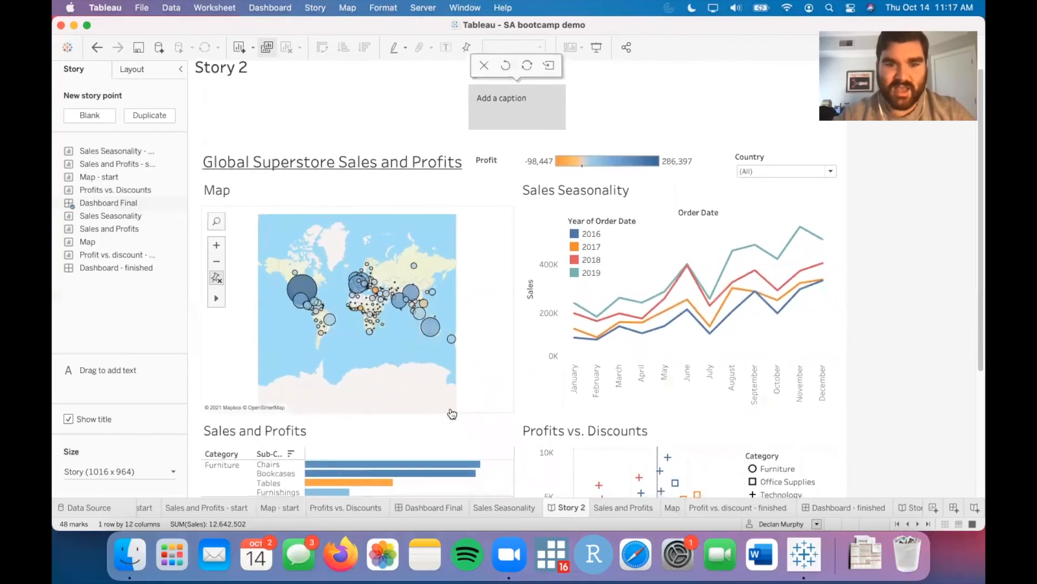
pyautogui.click(507, 101)
pyautogui.write('Overall, sales and prof')
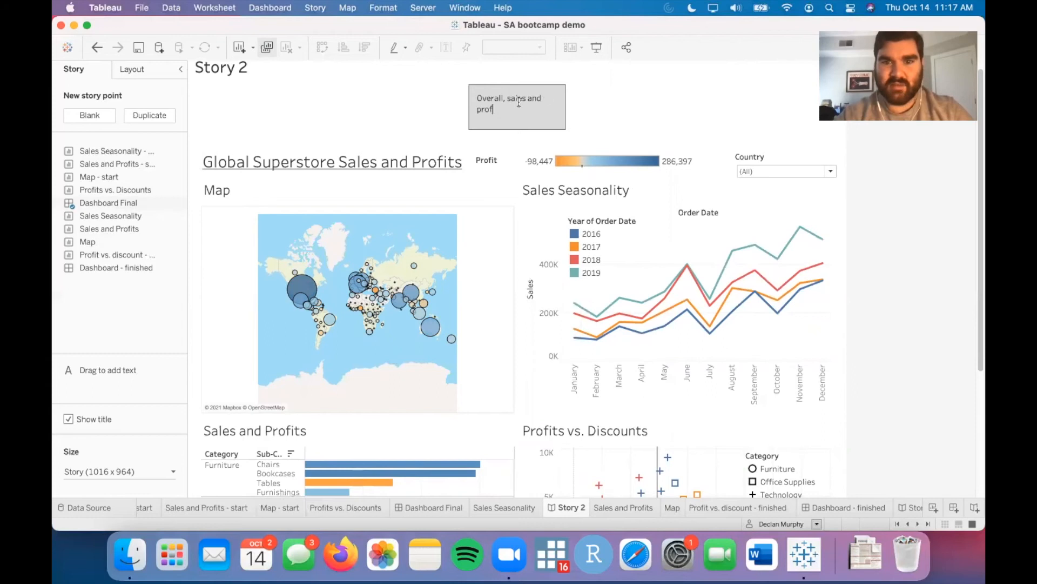
pyautogui.write('its are healthy for Global Superstore.')
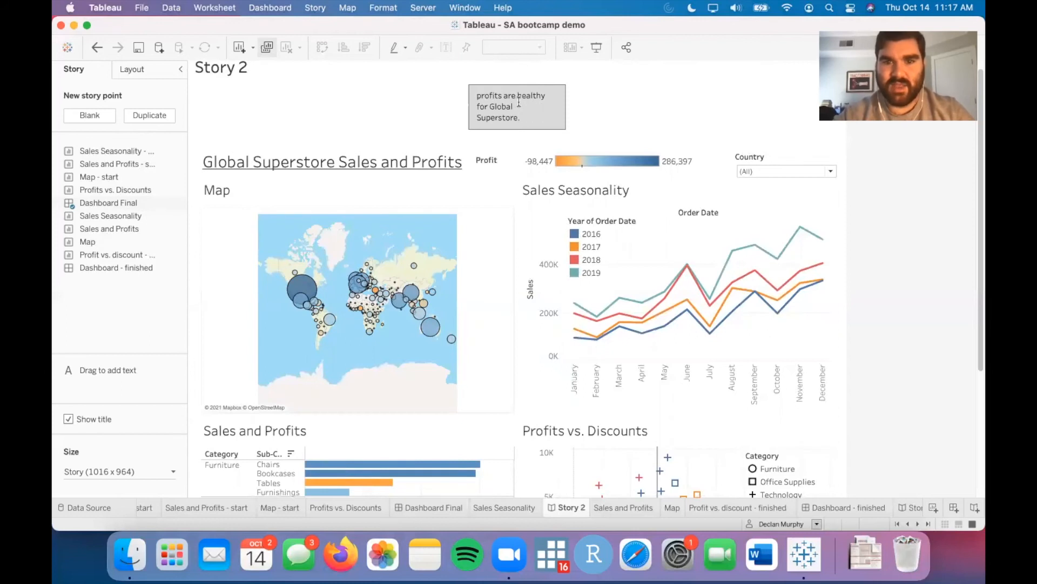
pyautogui.click(542, 114)
pyautogui.press('Up')
pyautogui.press('Up')
# - Make the story point's caption box slightly wider and taller to fit its three lines of text
pyautogui.moveTo(563, 128); pyautogui.dragTo(576, 128)
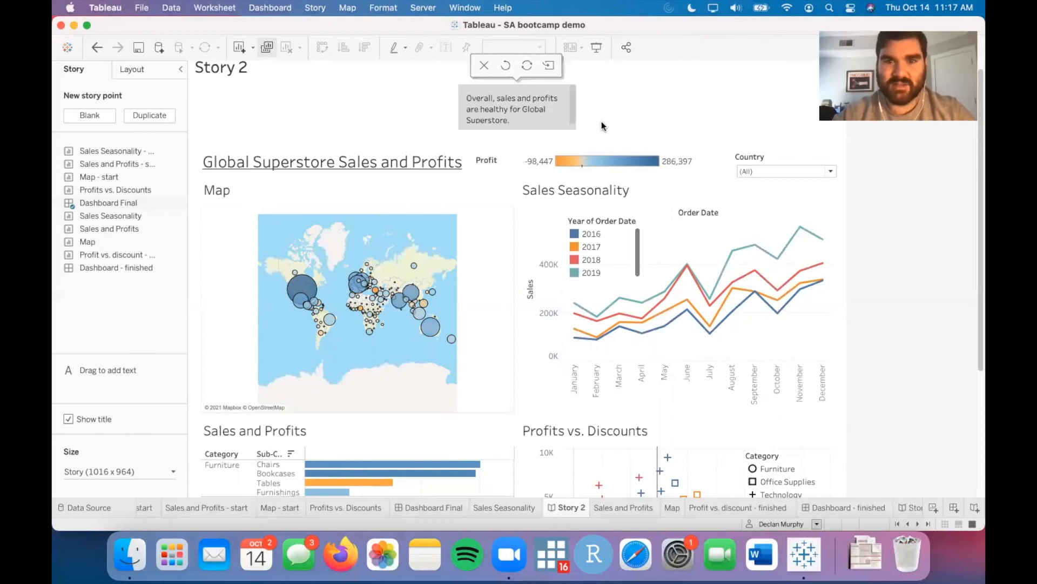
pyautogui.click(532, 140)
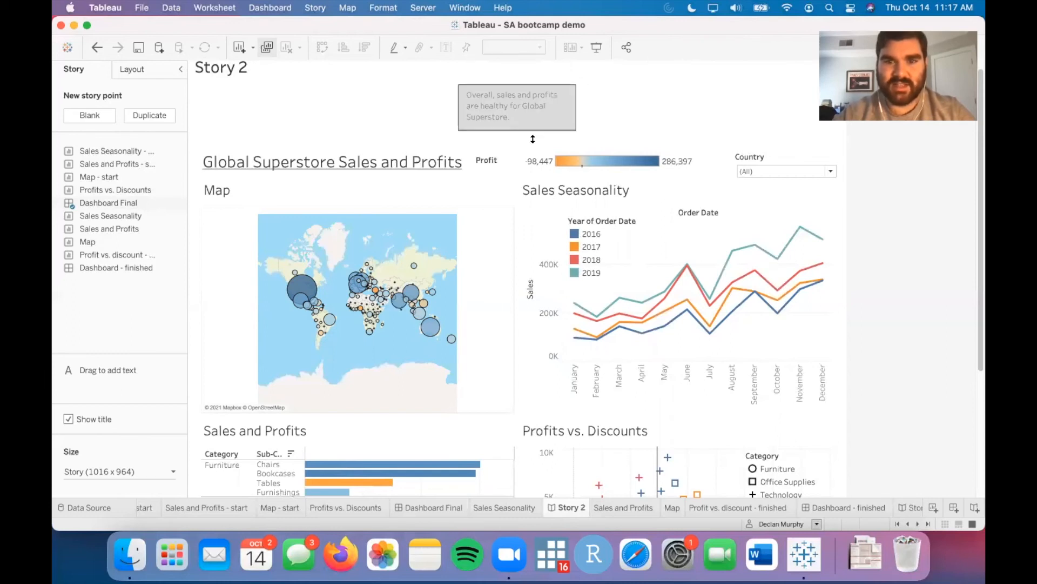
pyautogui.moveTo(532, 139); pyautogui.dragTo(534, 149)
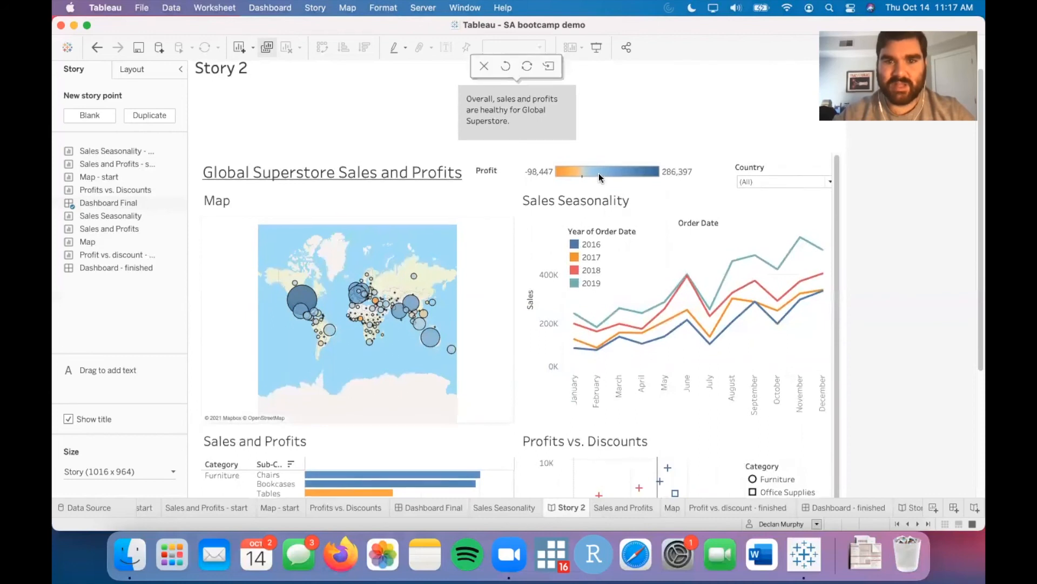
pyautogui.scroll(1, 598, 172)
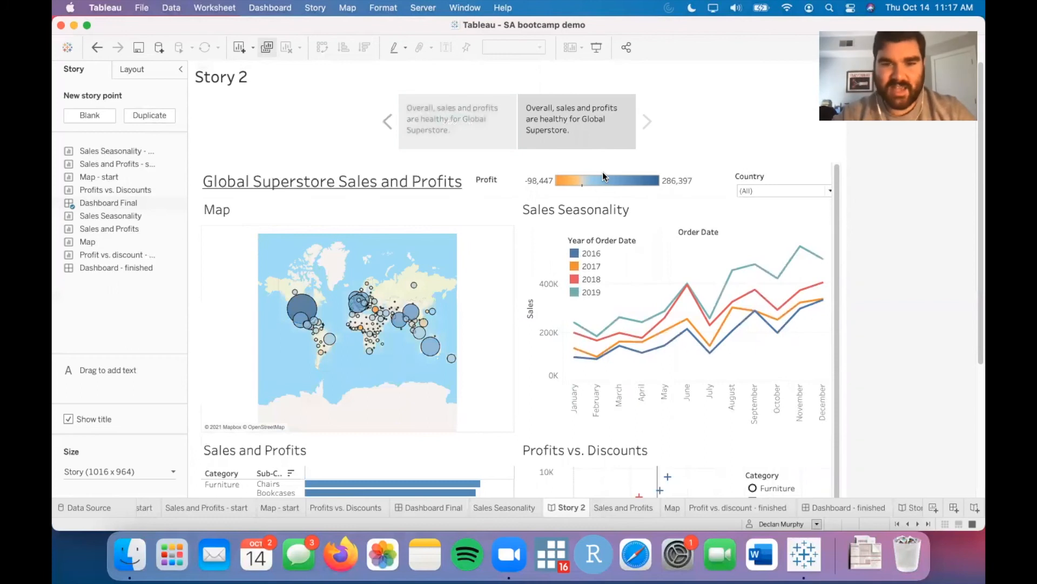
# - In the duplicated story point, select the Tables bar in Sales and Profits to filter the other charts by that sub-category
pyautogui.scroll(-2, 425, 308)
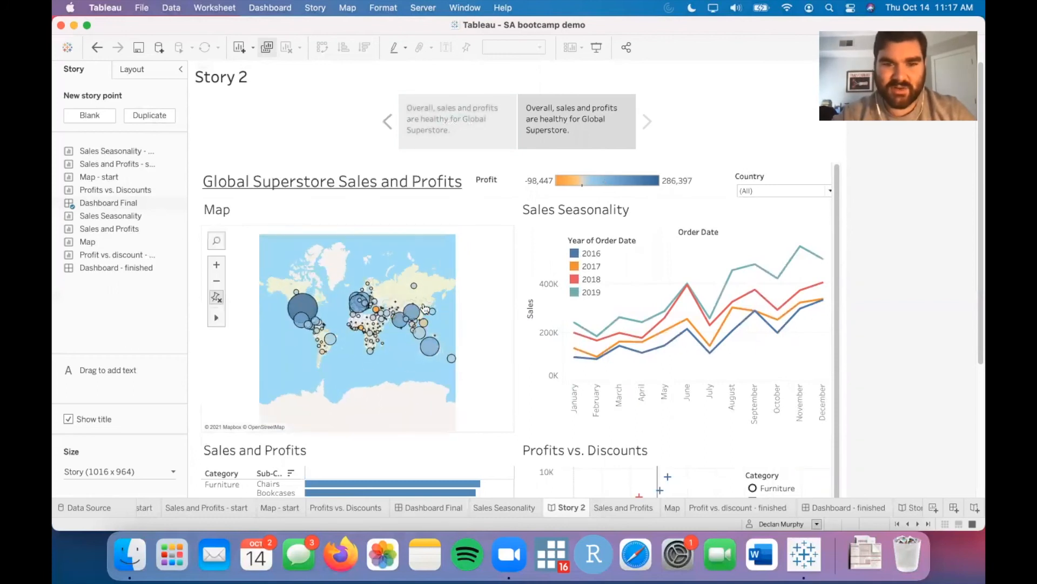
pyautogui.scroll(-1, 868, 332)
pyautogui.scroll(-5, 867, 333)
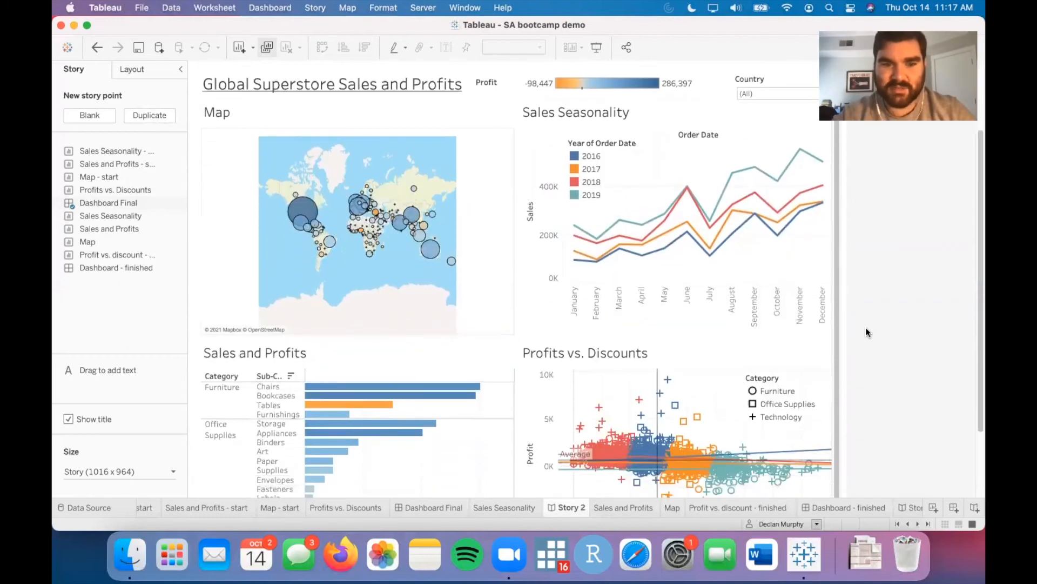
pyautogui.moveTo(360, 362)
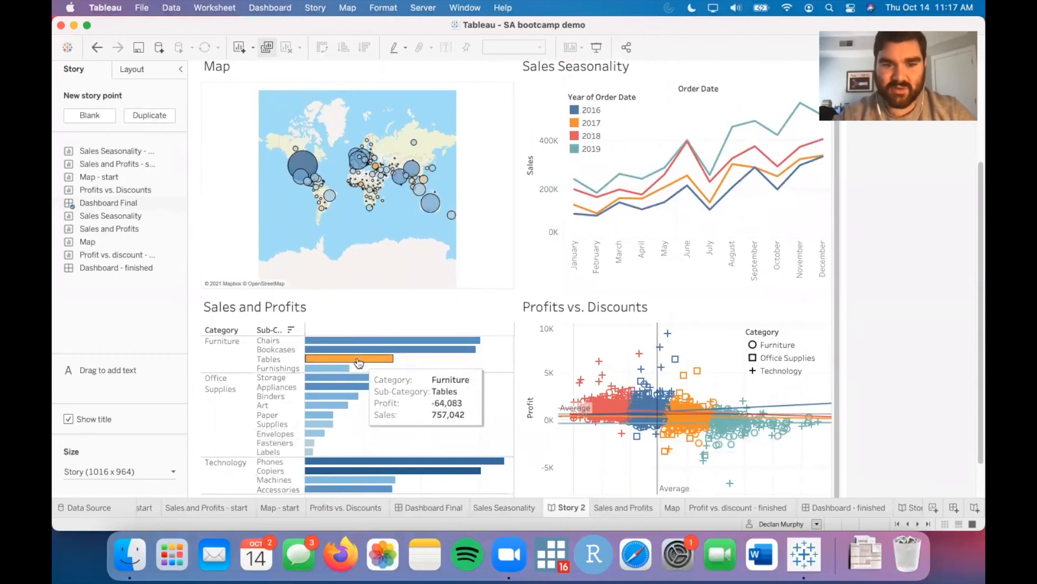
pyautogui.click(359, 362)
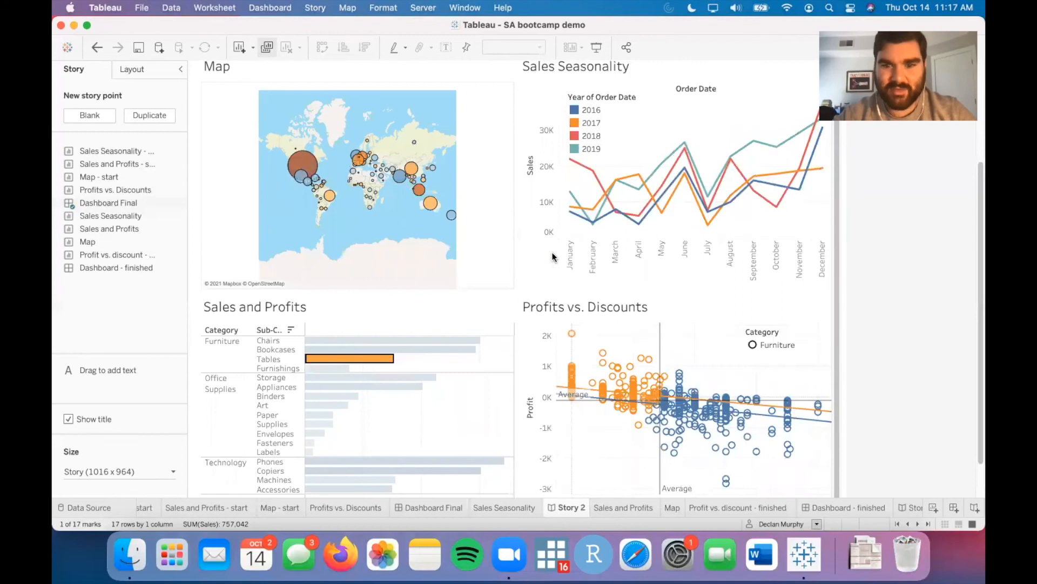
pyautogui.scroll(3, 913, 266)
pyautogui.scroll(3, 915, 265)
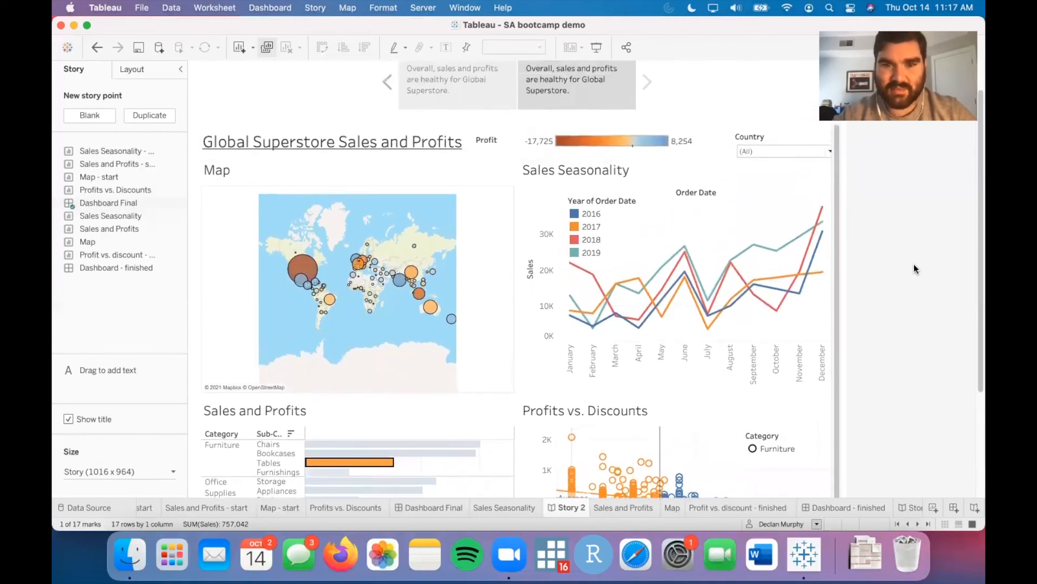
# - Replace the second story point's caption with "However, tables are particularly unprofitable."
pyautogui.scroll(-5, 913, 264)
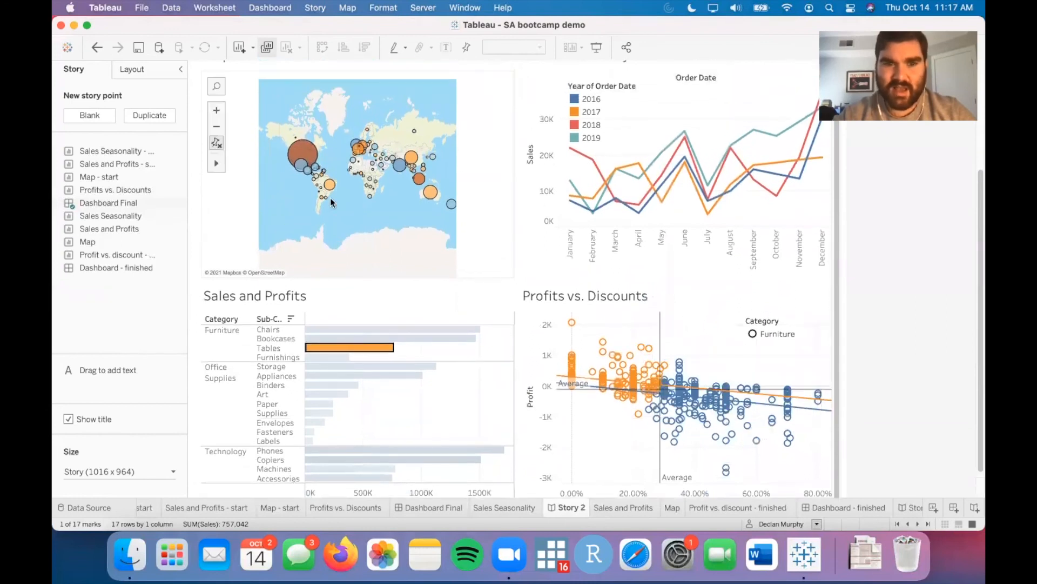
pyautogui.moveTo(639, 179)
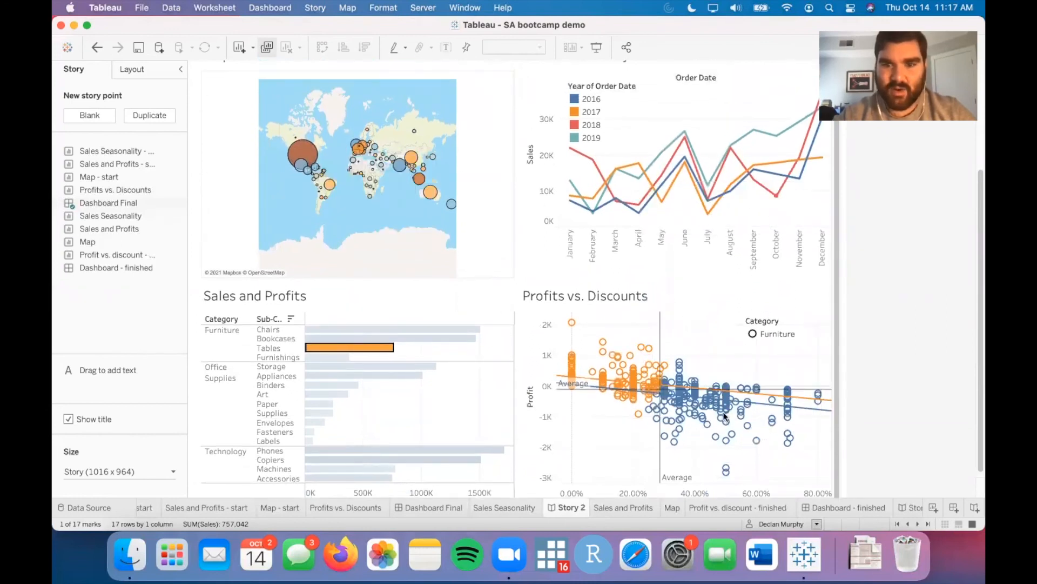
pyautogui.scroll(3, 918, 261)
pyautogui.scroll(-4, 918, 260)
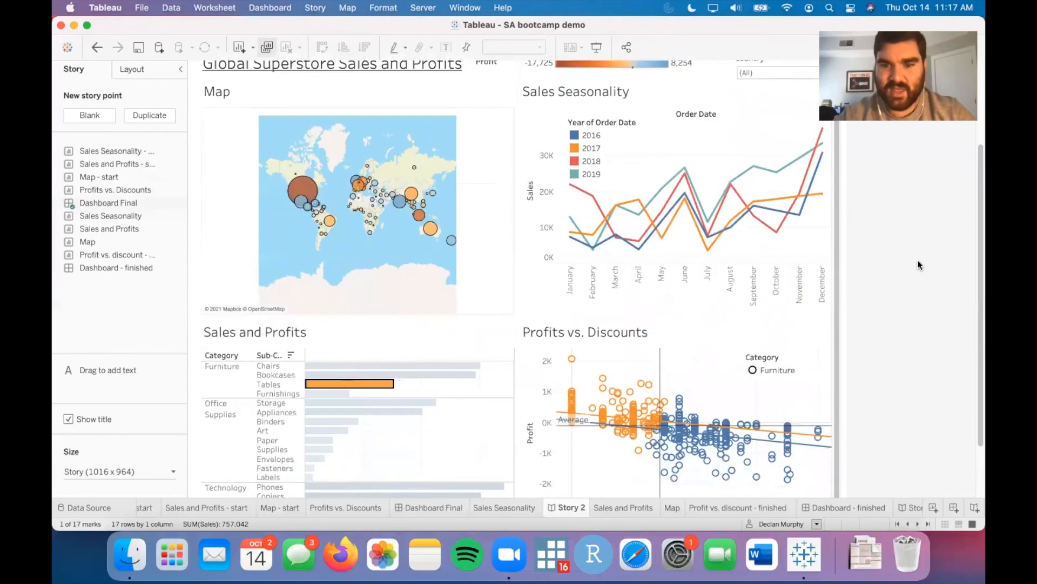
pyautogui.scroll(7, 917, 261)
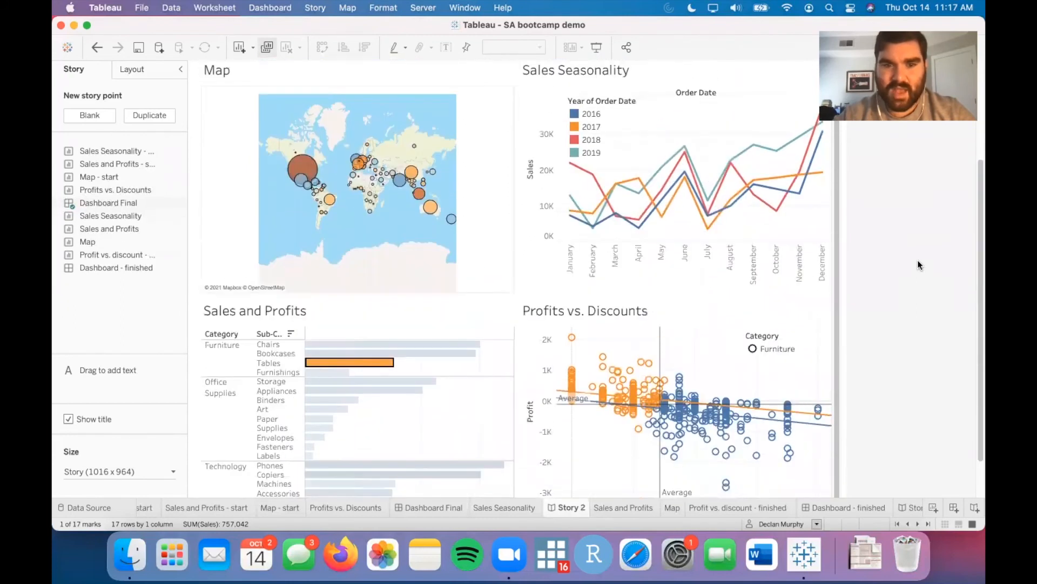
pyautogui.click(596, 136)
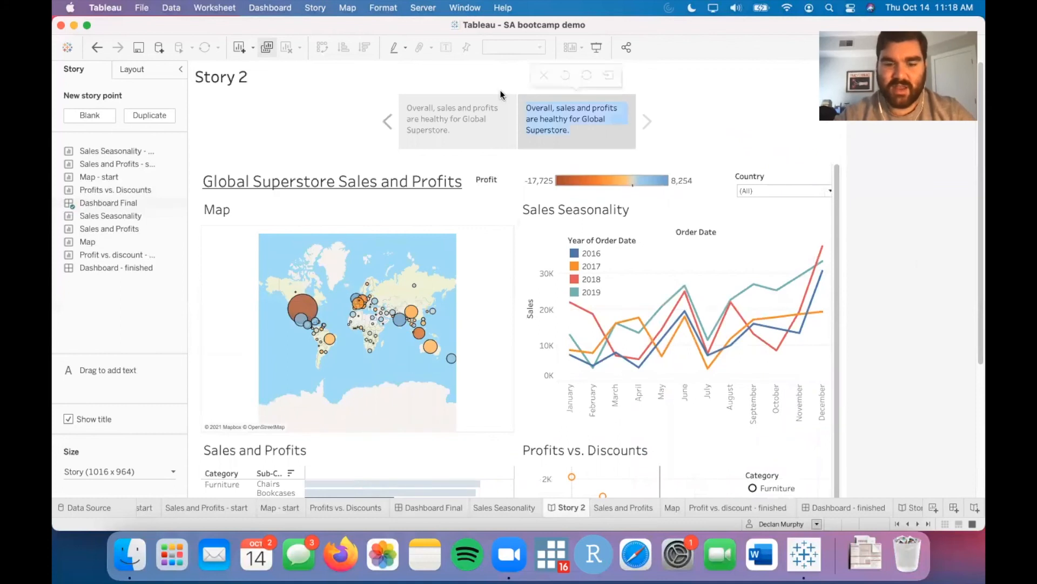
pyautogui.write('However, tables are paritcul')
pyautogui.press('BackSpace')
pyautogui.write('larly unprofitable.')
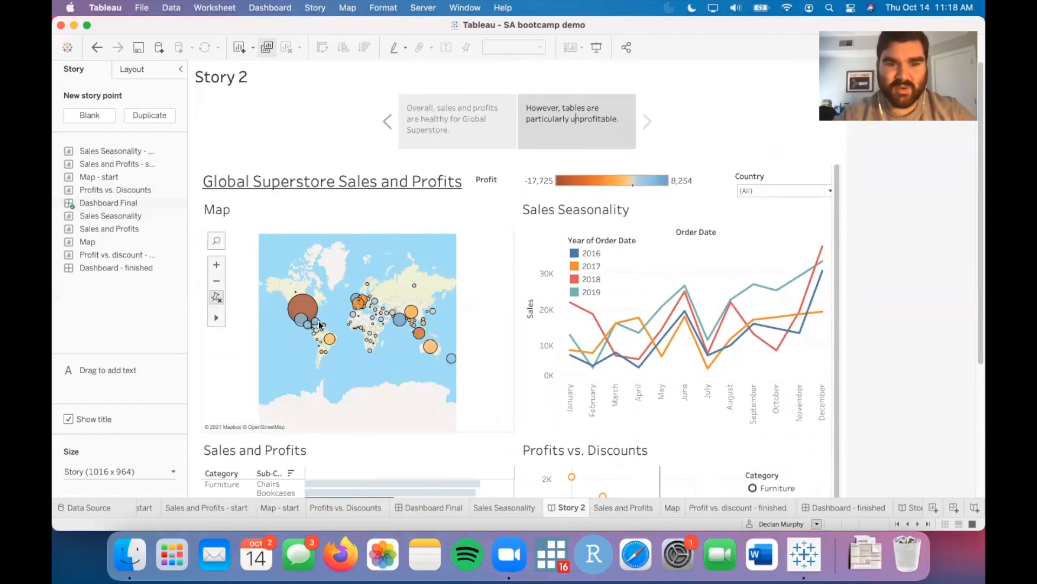
# - Duplicate the tables story point and filter the copy's Country to Netherlands
pyautogui.click(138, 117)
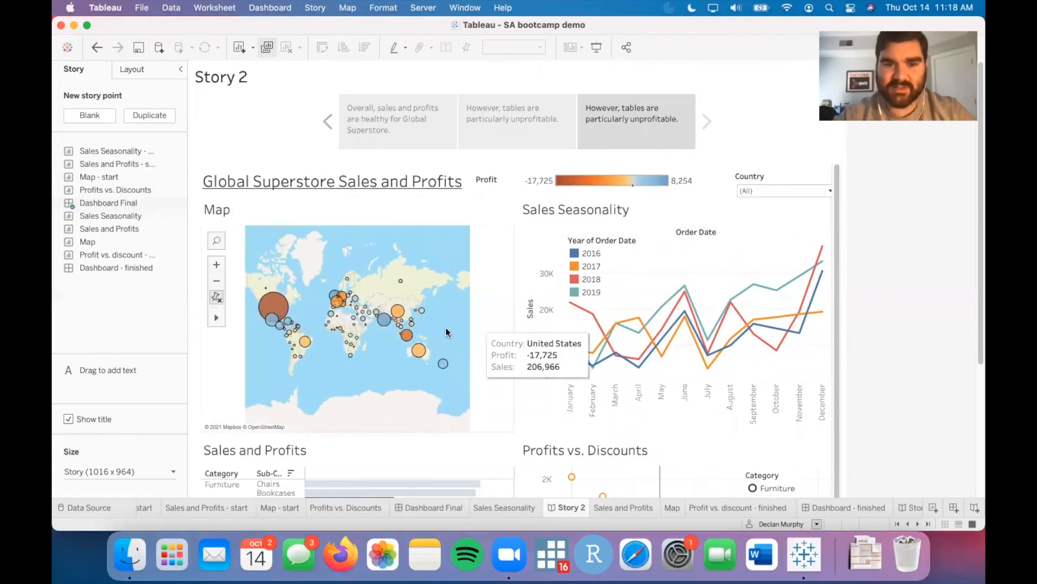
pyautogui.click(825, 192)
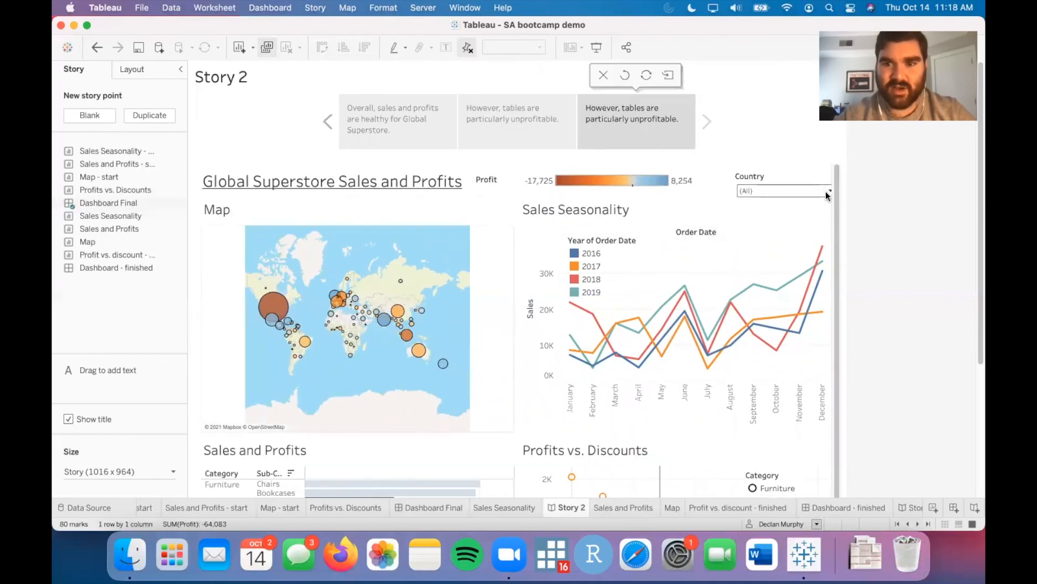
pyautogui.write('netherlands')
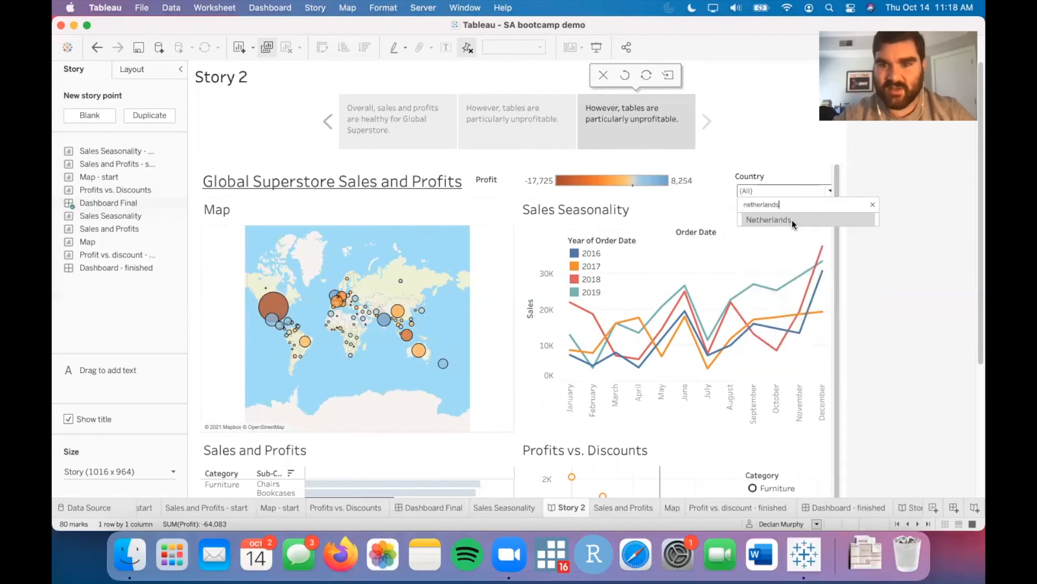
pyautogui.click(793, 220)
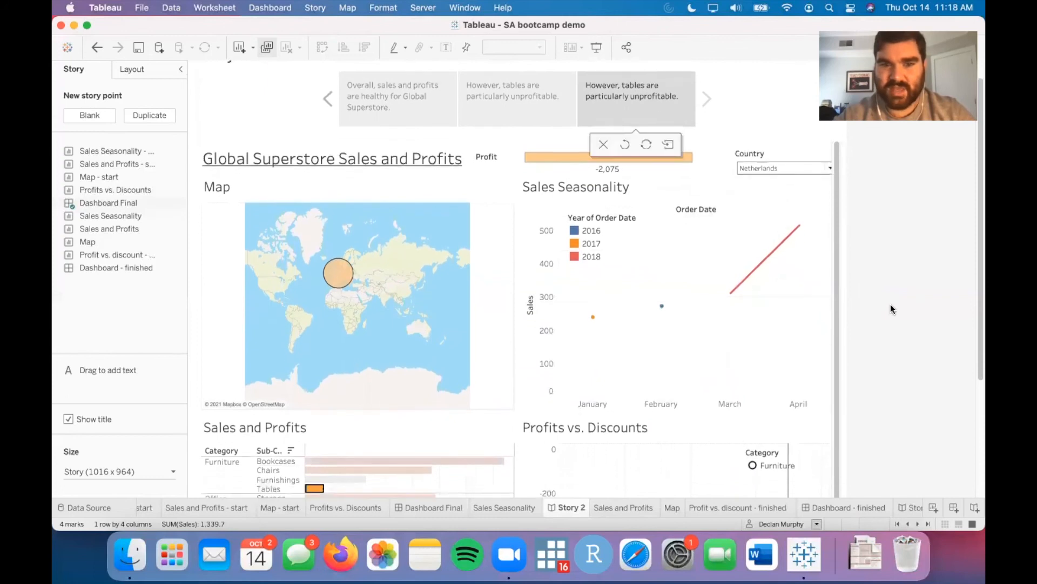
# - Examine the Netherlands tables data across the map, Sales and Profits, and Profits vs. Discounts charts
pyautogui.scroll(-2, 890, 307)
pyautogui.scroll(-8, 919, 320)
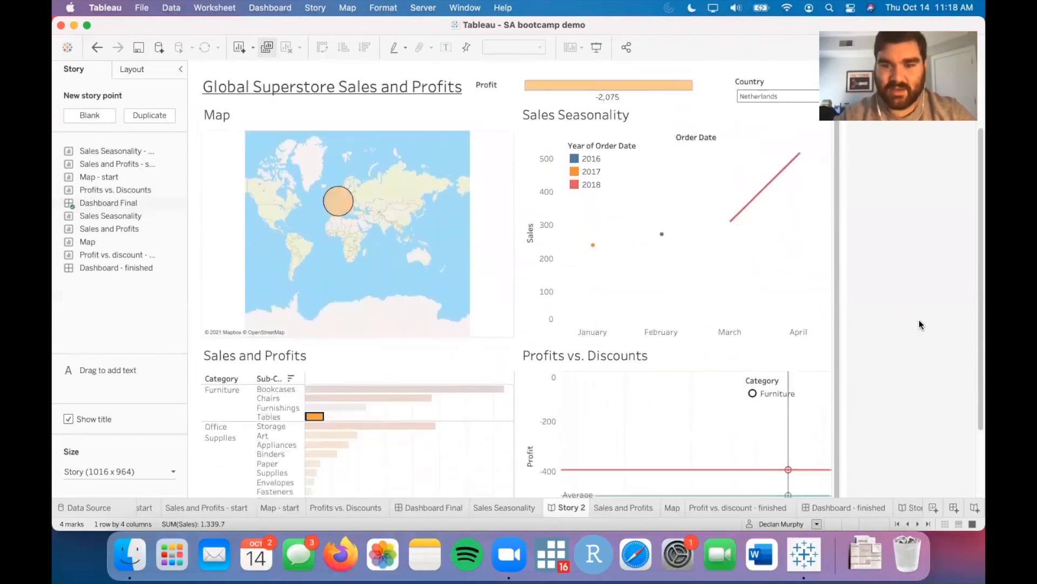
pyautogui.scroll(1, 919, 320)
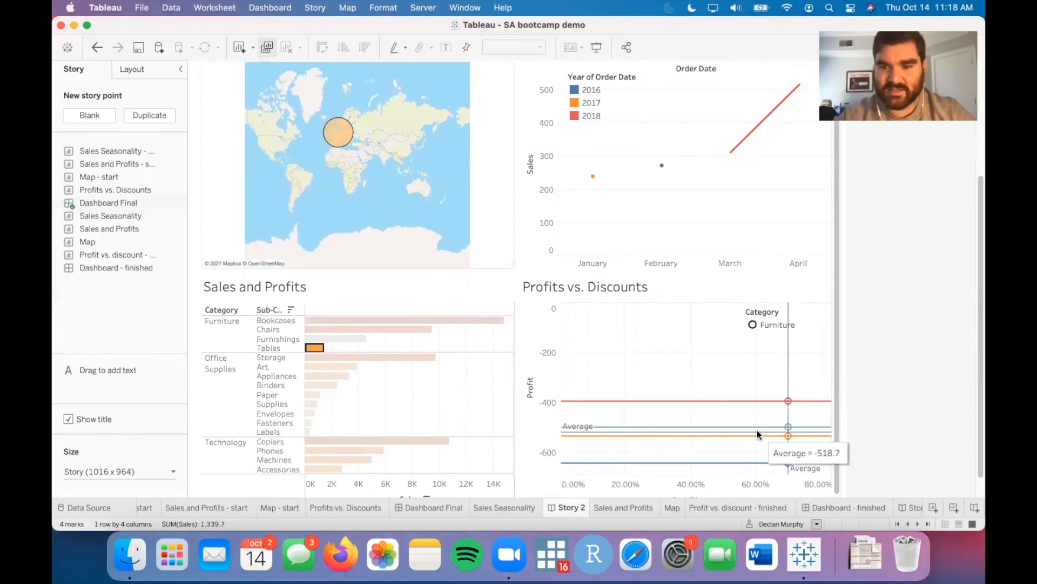
pyautogui.scroll(1, 871, 378)
pyautogui.scroll(-3, 870, 381)
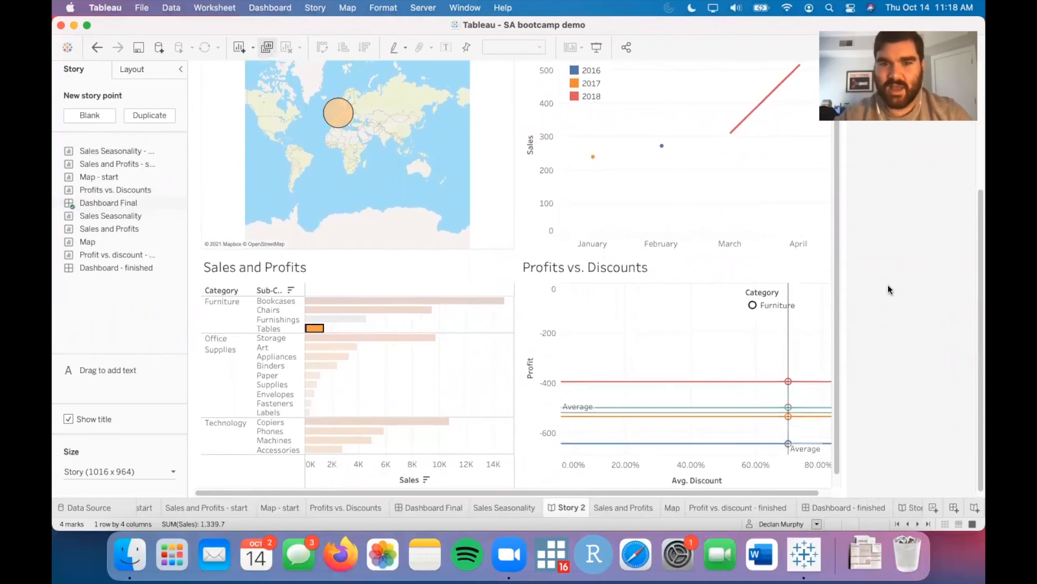
pyautogui.scroll(10, 887, 284)
pyautogui.moveTo(336, 272)
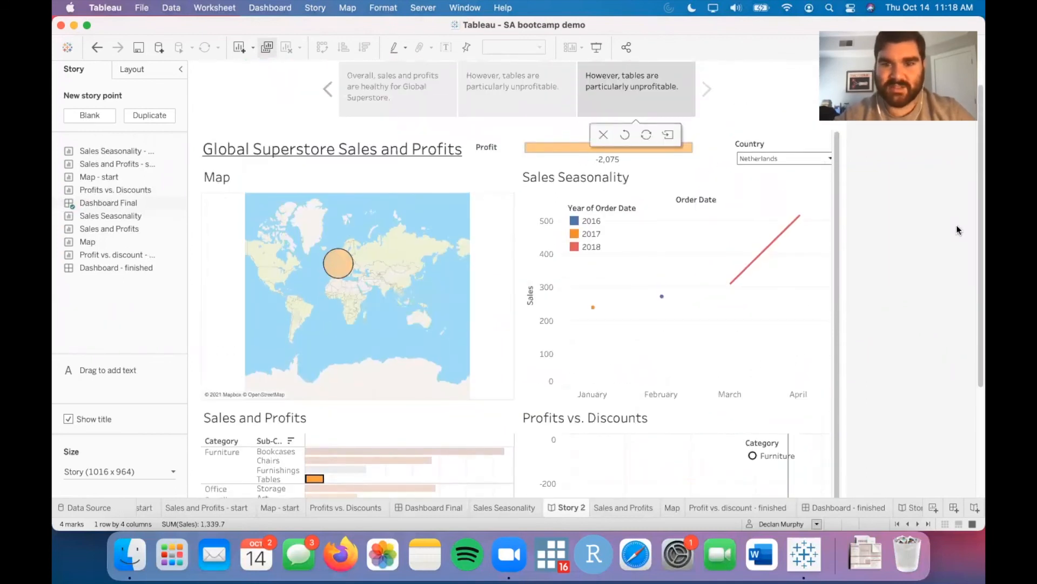
pyautogui.scroll(2, 956, 225)
# - Replace the third story point's caption with "In the Netherlands, discounts on tables are very high and profits are very low."
pyautogui.doubleClick(653, 127)
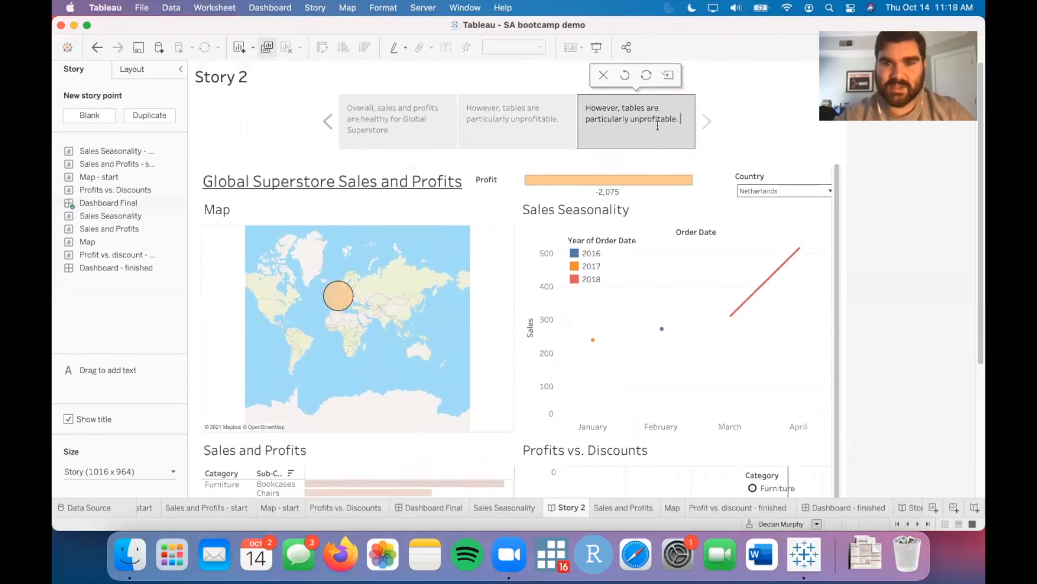
pyautogui.press('super+a')
pyautogui.write('In')
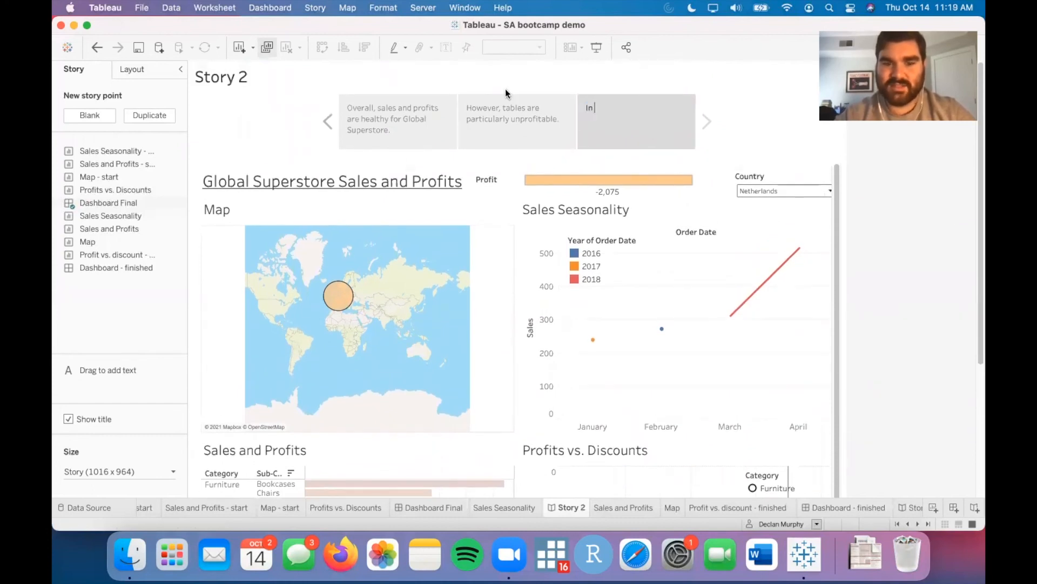
pyautogui.write(' the Net')
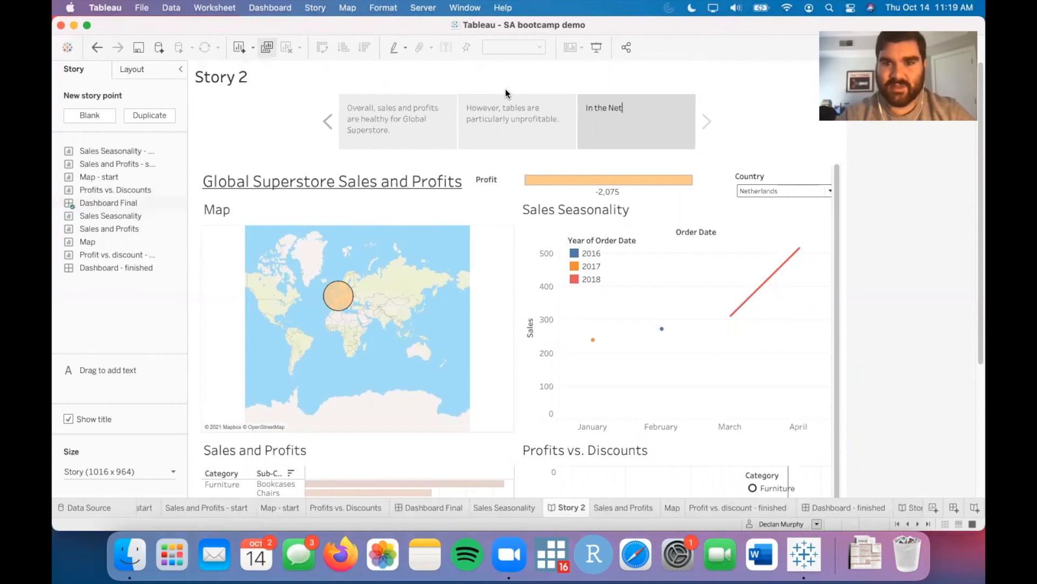
pyautogui.write('herlands, discou')
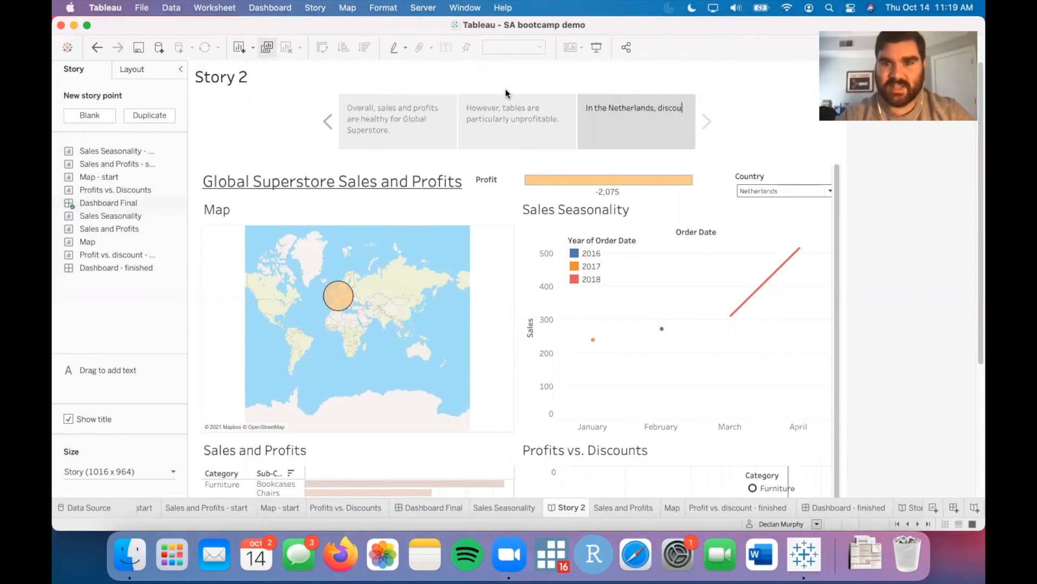
pyautogui.write('nts are high')
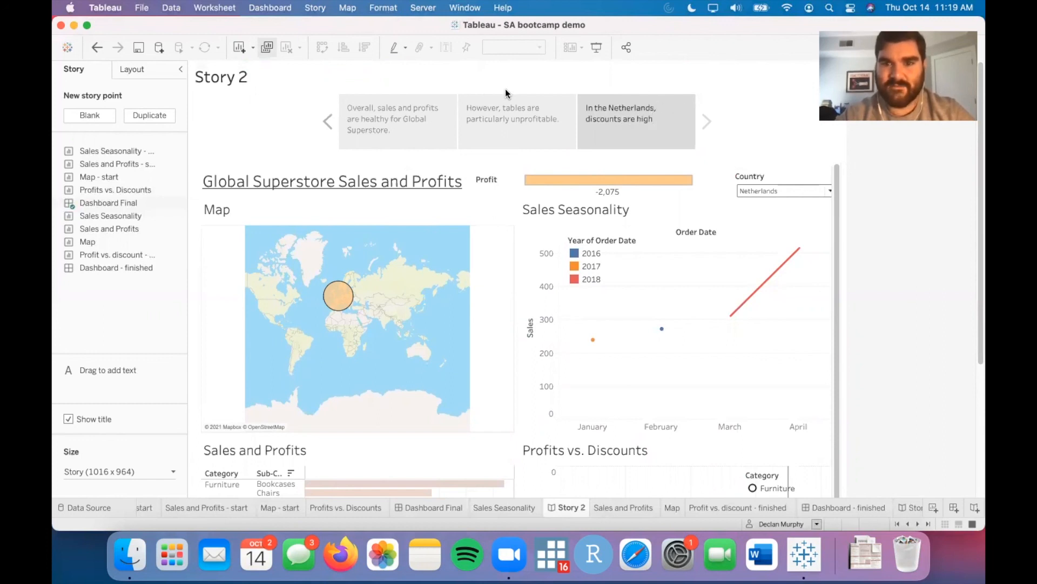
pyautogui.write(' and profits are v')
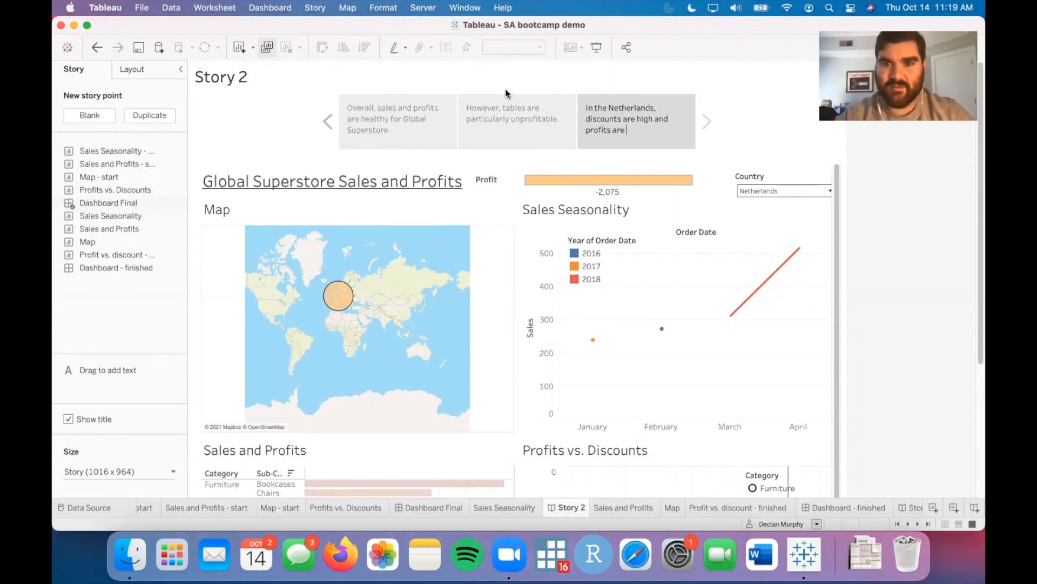
pyautogui.press('BackSpace')
pyautogui.press('BackSpace')
pyautogui.press('BackSpace')
pyautogui.press('BackSpace')
pyautogui.press('BackSpace')
pyautogui.press('BackSpace')
pyautogui.press('BackSpace')
pyautogui.press('BackSpace')
pyautogui.press('BackSpace')
pyautogui.press('BackSpace')
pyautogui.press('BackSpace')
pyautogui.press('BackSpace')
pyautogui.press('BackSpace')
pyautogui.press('BackSpace')
pyautogui.press('BackSpace')
pyautogui.press('BackSpace')
pyautogui.press('BackSpace')
pyautogui.press('BackSpace')
pyautogui.press('BackSpace')
pyautogui.press('BackSpace')
pyautogui.press('BackSpace')
pyautogui.press('BackSpace')
pyautogui.press('BackSpace')
pyautogui.press('BackSpace')
pyautogui.press('BackSpace')
pyautogui.press('BackSpace')
pyautogui.write('on tab')
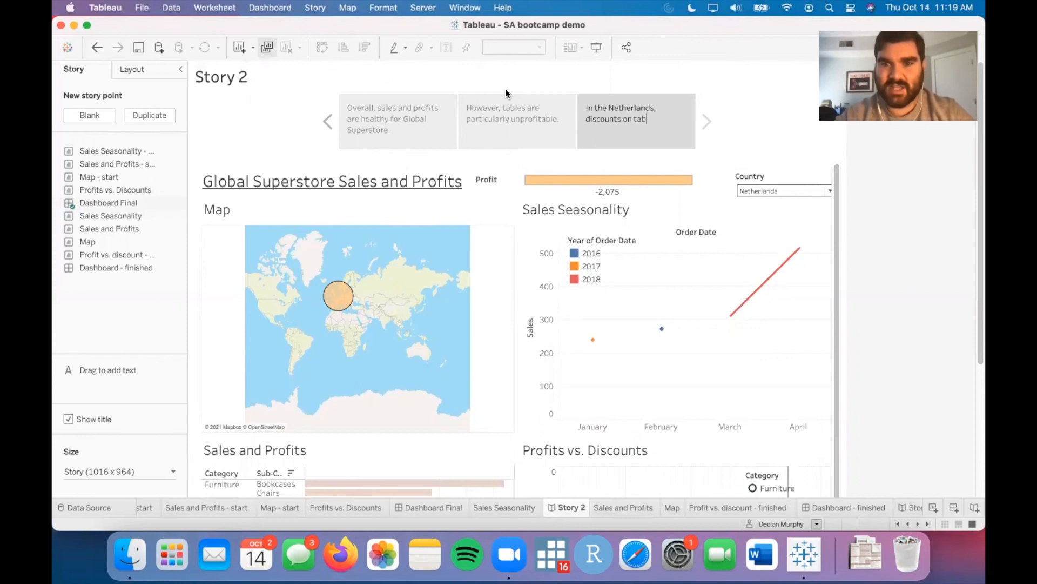
pyautogui.write('les are very high a')
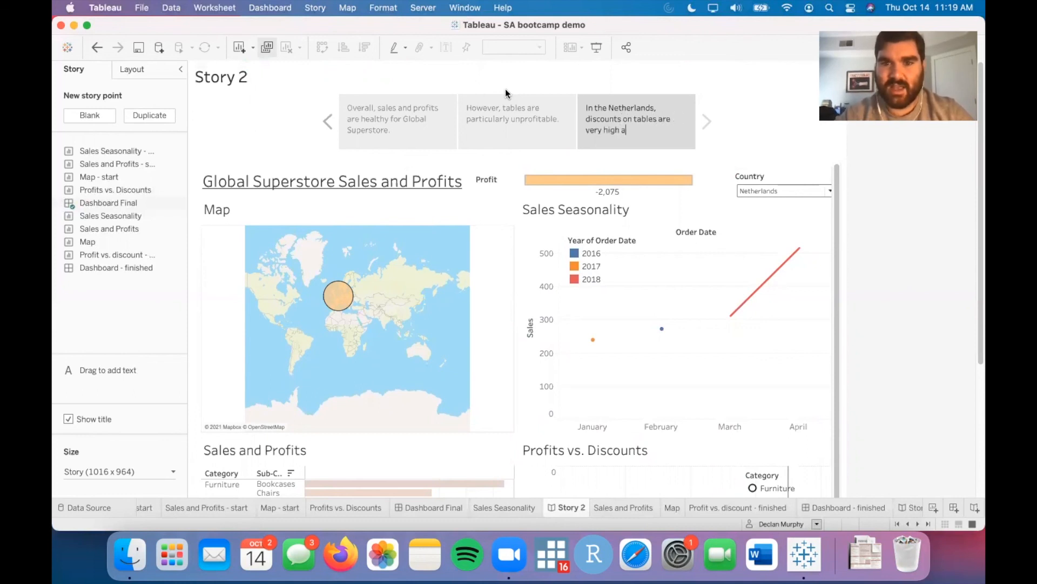
pyautogui.write('nd profits are very low.')
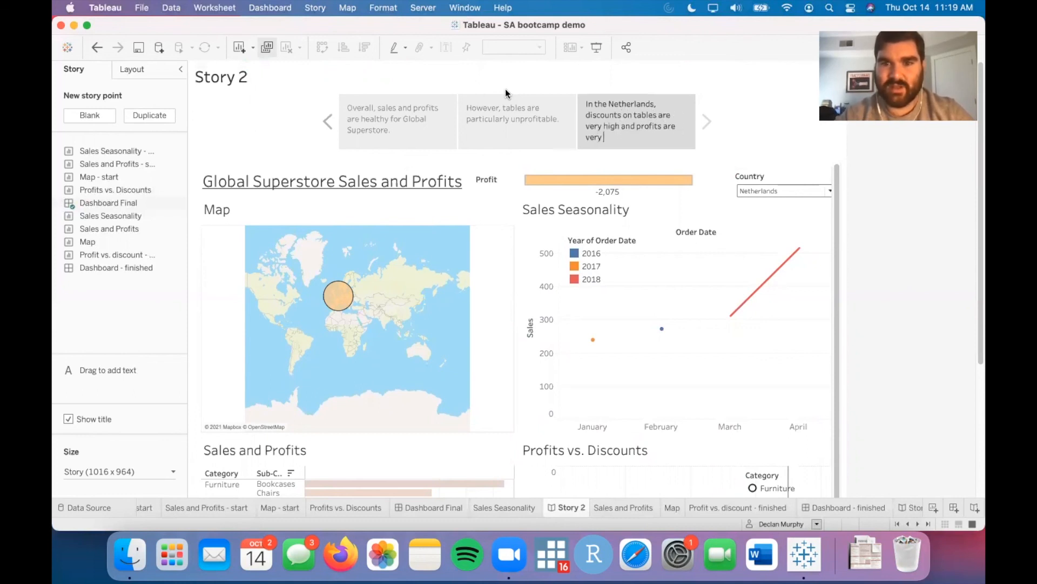
pyautogui.click(632, 117)
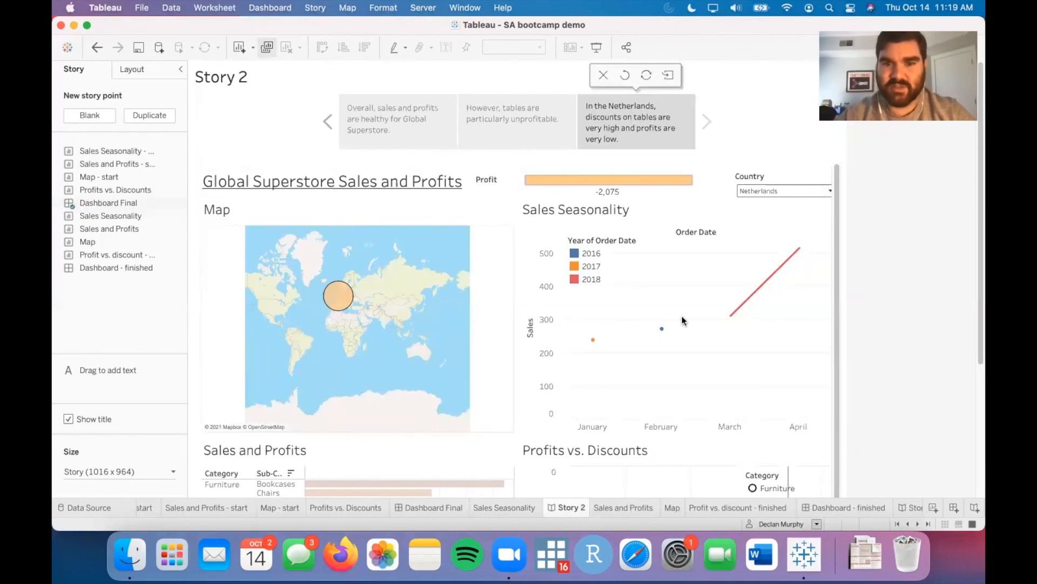
# - Review the Netherlands story point's charts against its caption about table discounts and profits
pyautogui.click(702, 349)
pyautogui.scroll(-1, 709, 358)
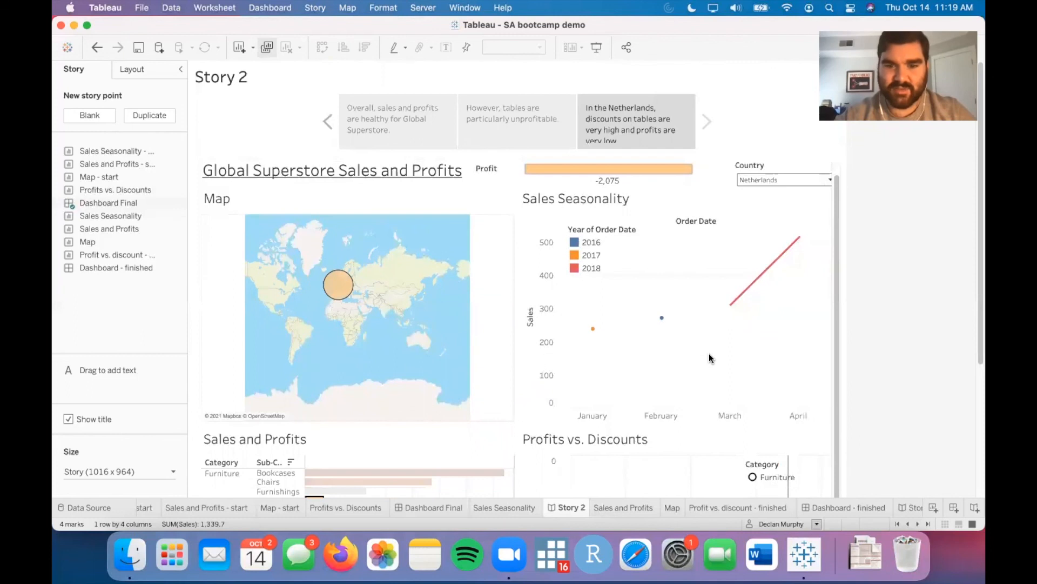
pyautogui.scroll(-5, 887, 354)
pyautogui.scroll(4, 886, 354)
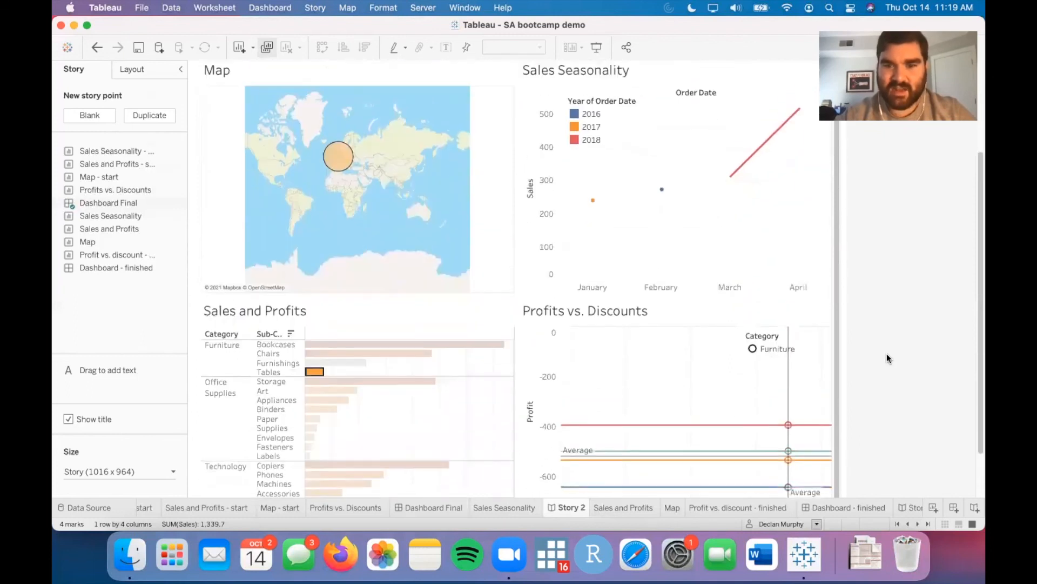
pyautogui.scroll(-5, 886, 357)
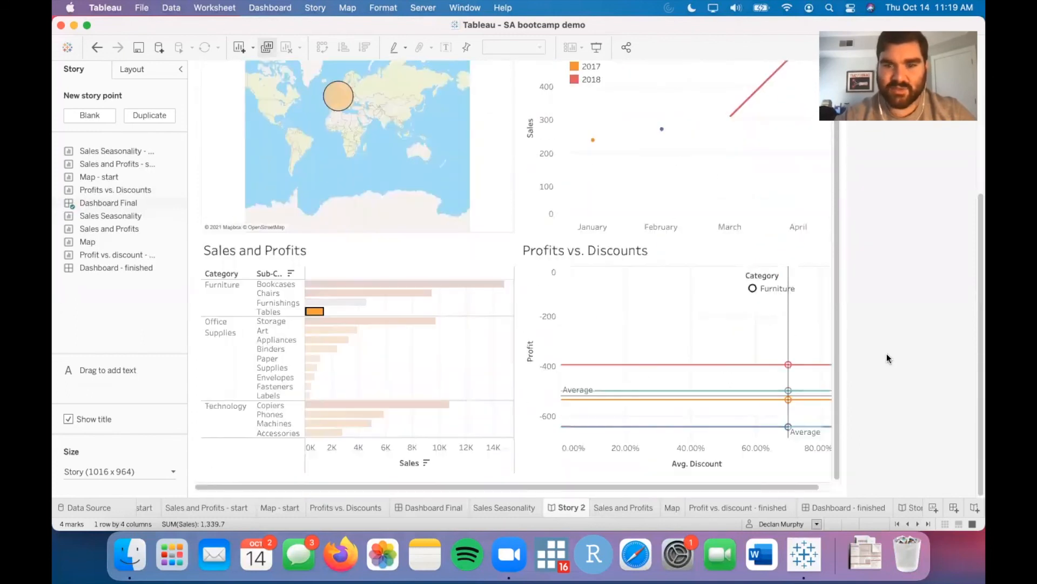
pyautogui.scroll(4, 939, 359)
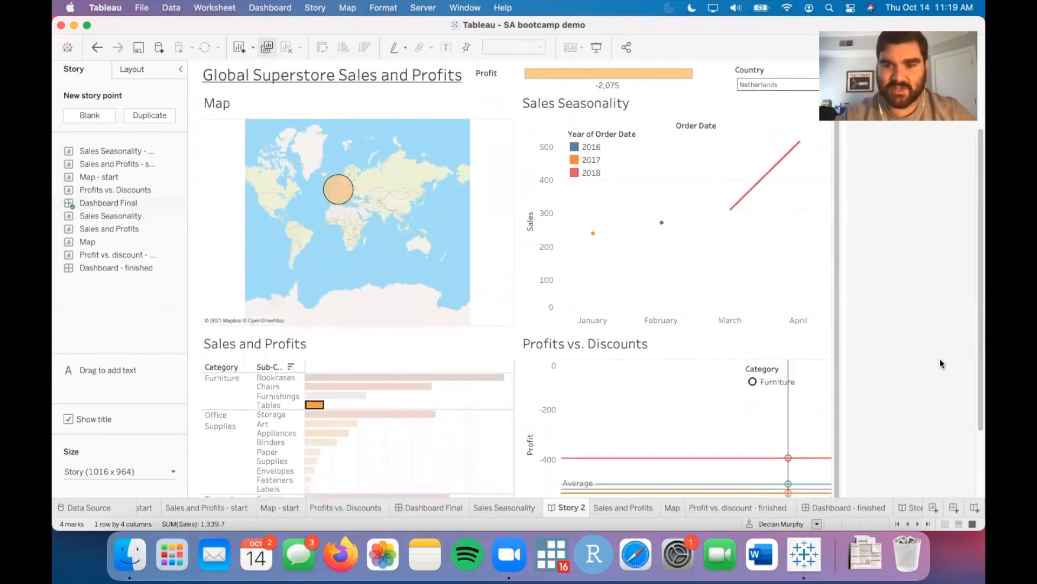
pyautogui.scroll(-3, 939, 358)
pyautogui.scroll(4, 898, 366)
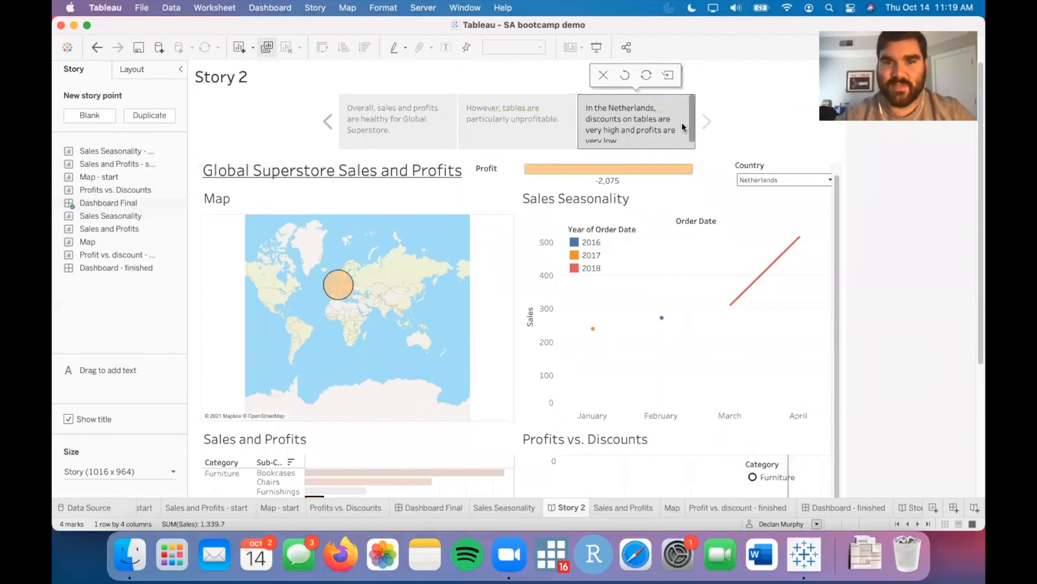
# - Add a blank fourth story point and place the Dashboard Final dashboard in it
pyautogui.click(96, 115)
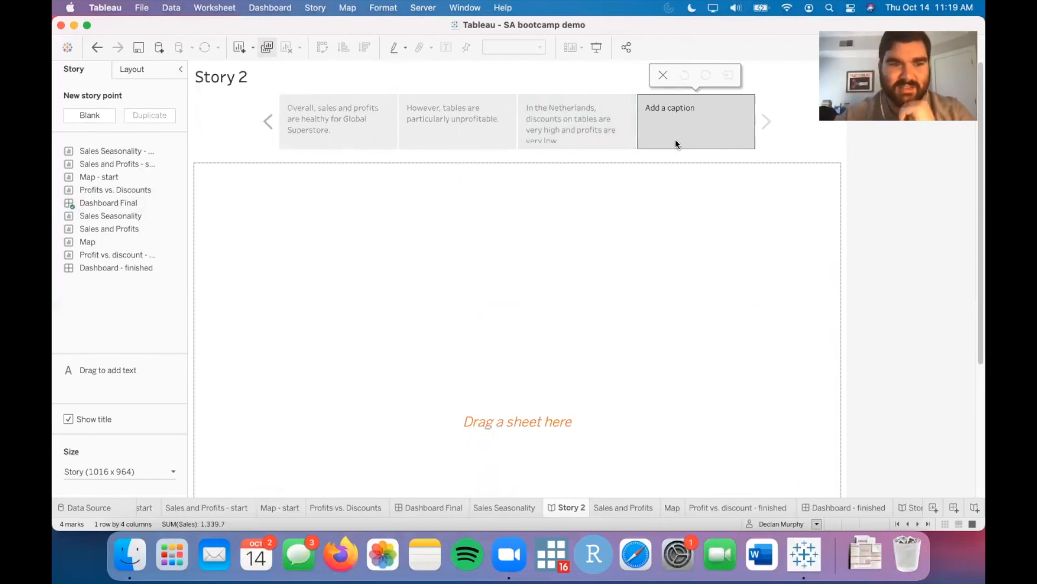
pyautogui.moveTo(94, 201); pyautogui.dragTo(453, 274)
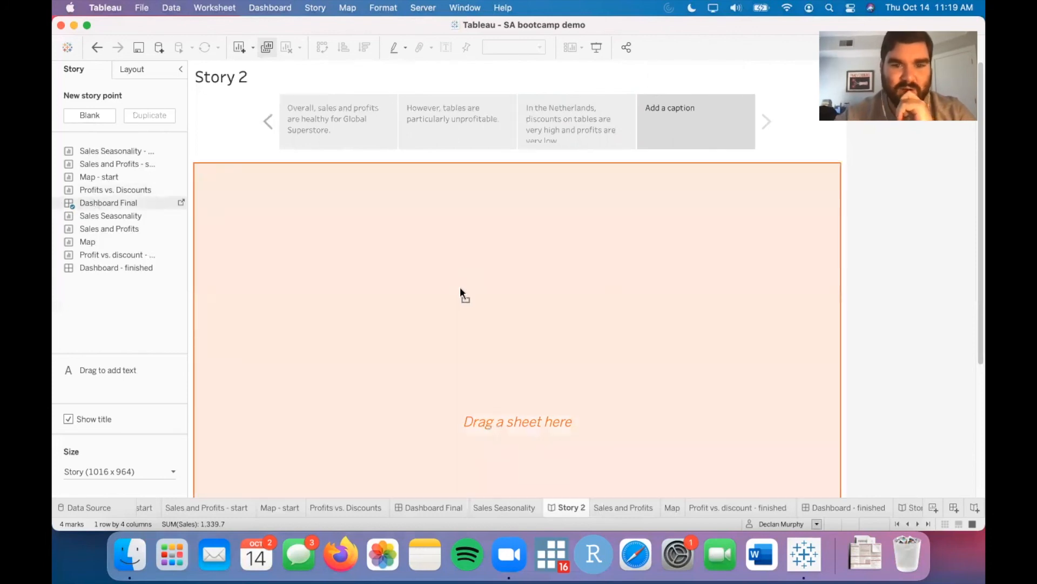
pyautogui.moveTo(731, 253); pyautogui.dragTo(731, 252)
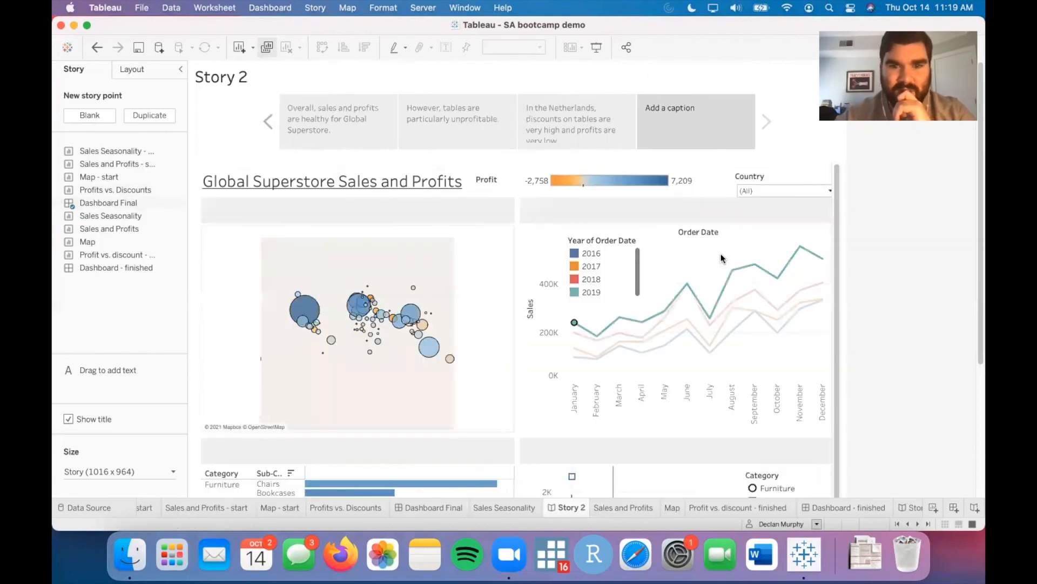
# - Filter the new story point's Country to India and clear the selected January 2019 mark in Sales Seasonality
pyautogui.click(788, 189)
pyautogui.write('india')
pyautogui.click(783, 217)
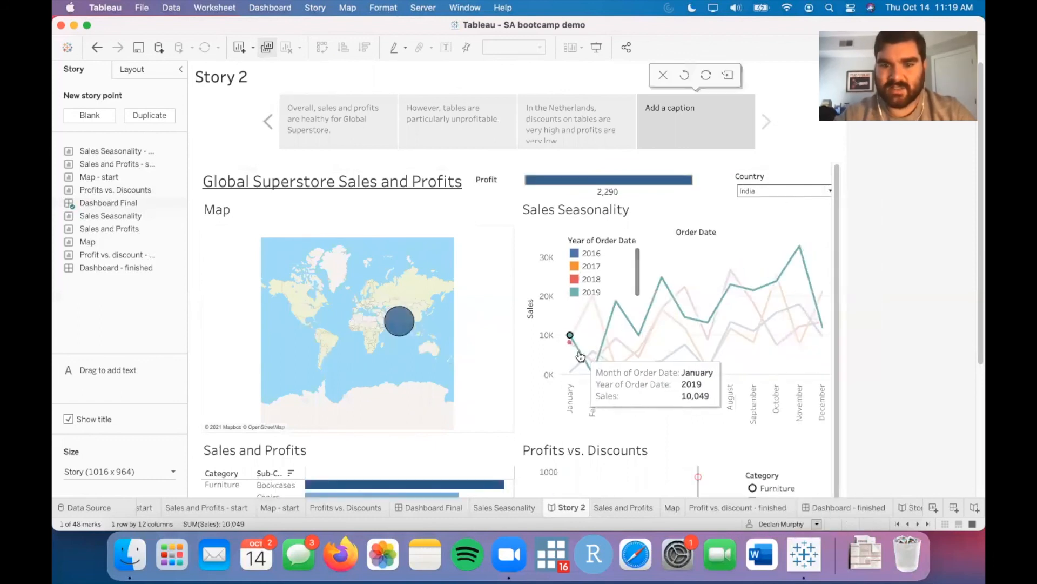
pyautogui.click(580, 356)
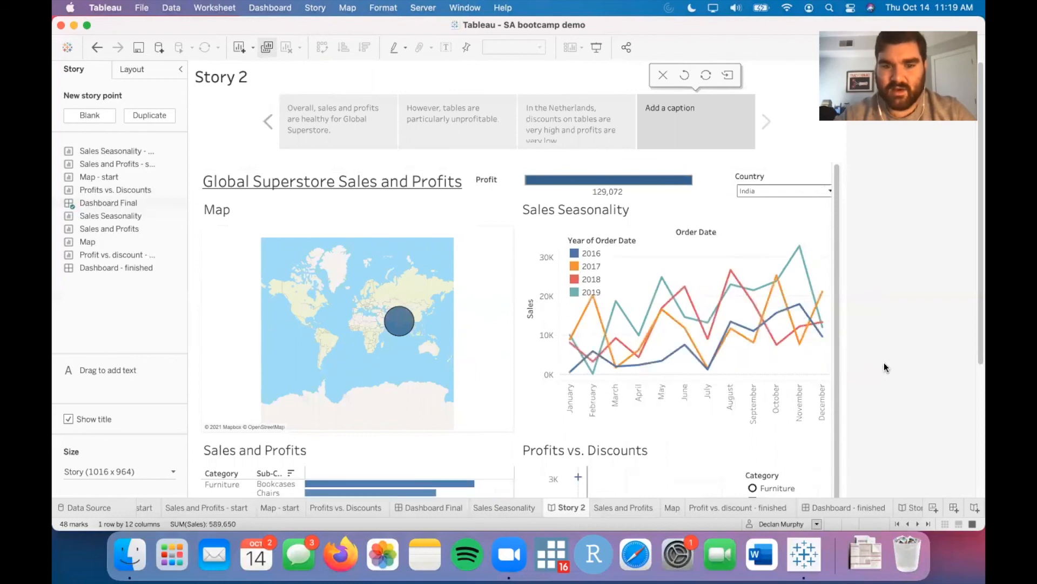
pyautogui.scroll(-5, 911, 363)
pyautogui.scroll(-2, 882, 297)
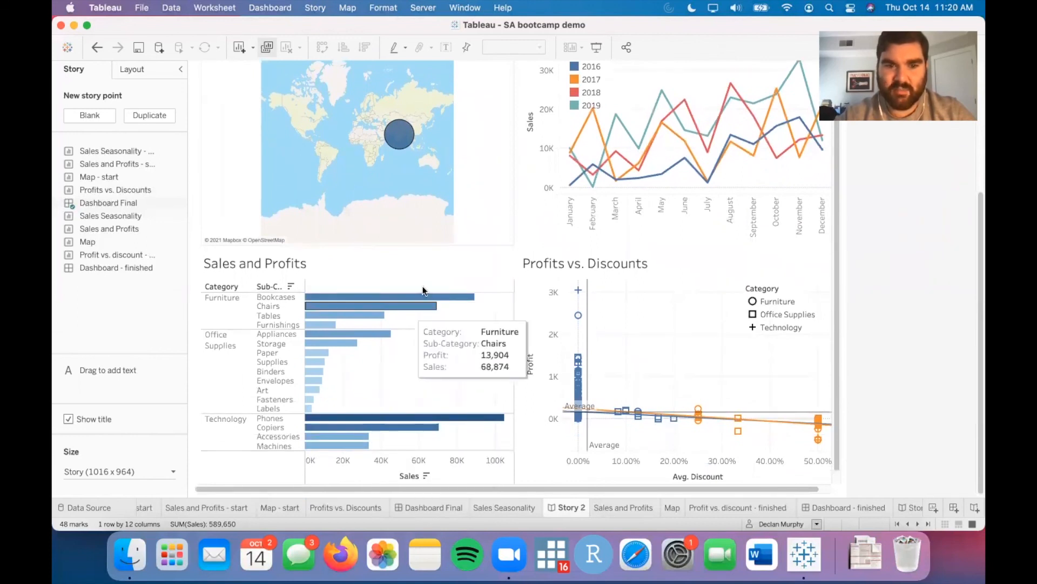
# - Examine the India story point's charts, especially the average lines in Profits vs. Discounts
pyautogui.scroll(4, 877, 258)
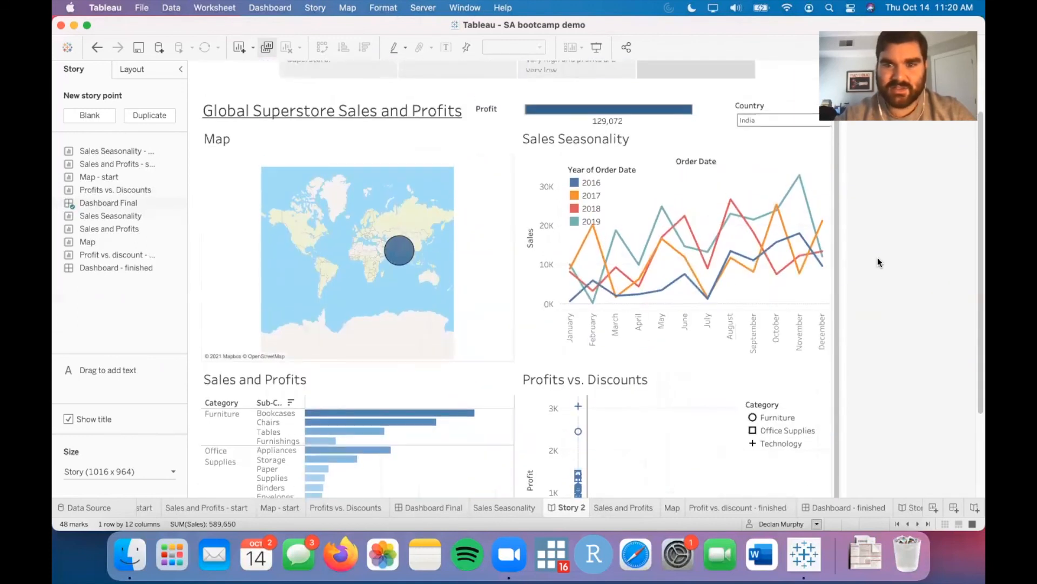
pyautogui.scroll(3, 878, 257)
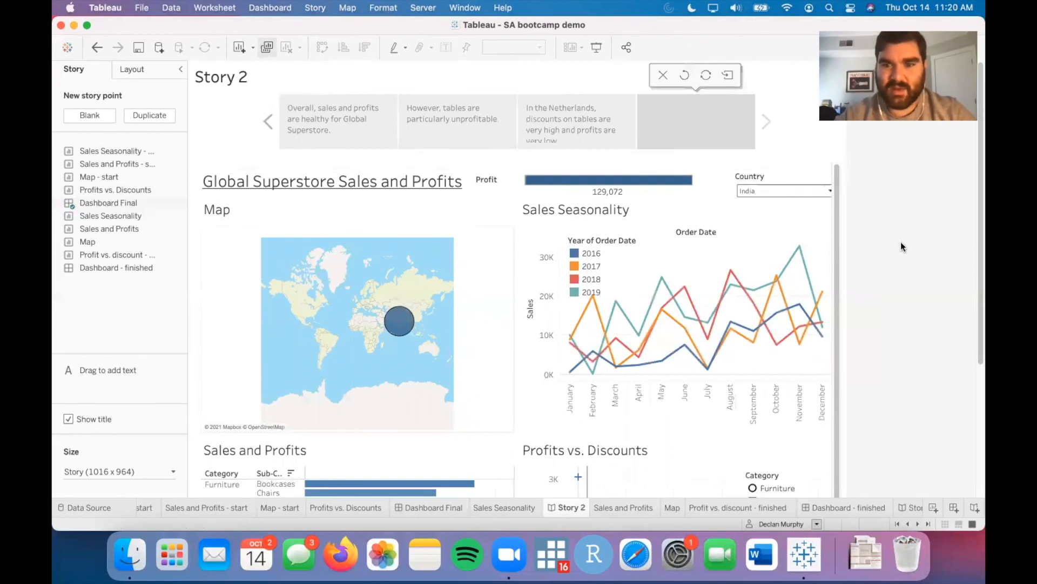
pyautogui.scroll(-6, 900, 241)
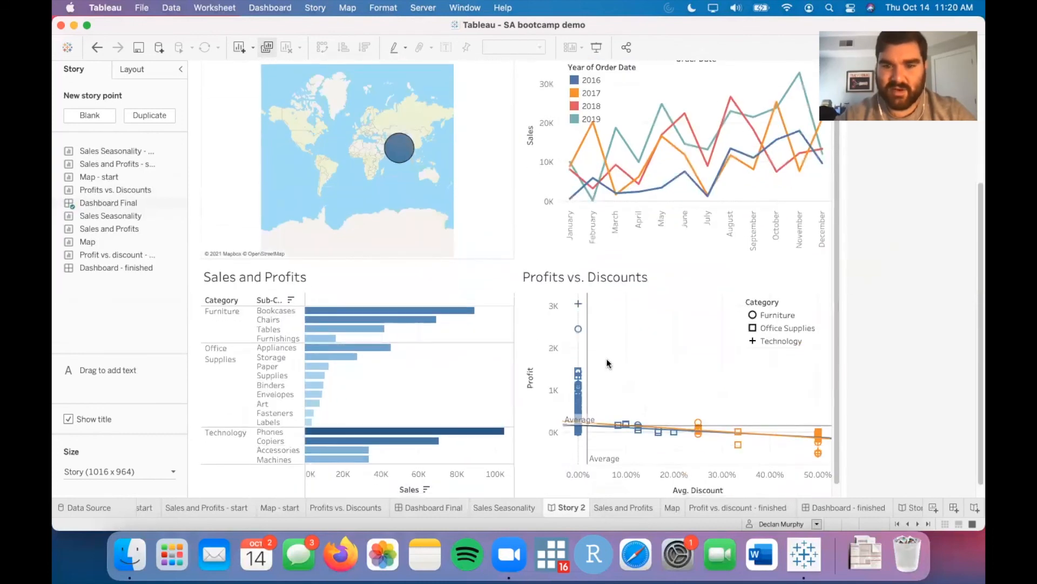
pyautogui.click(585, 358)
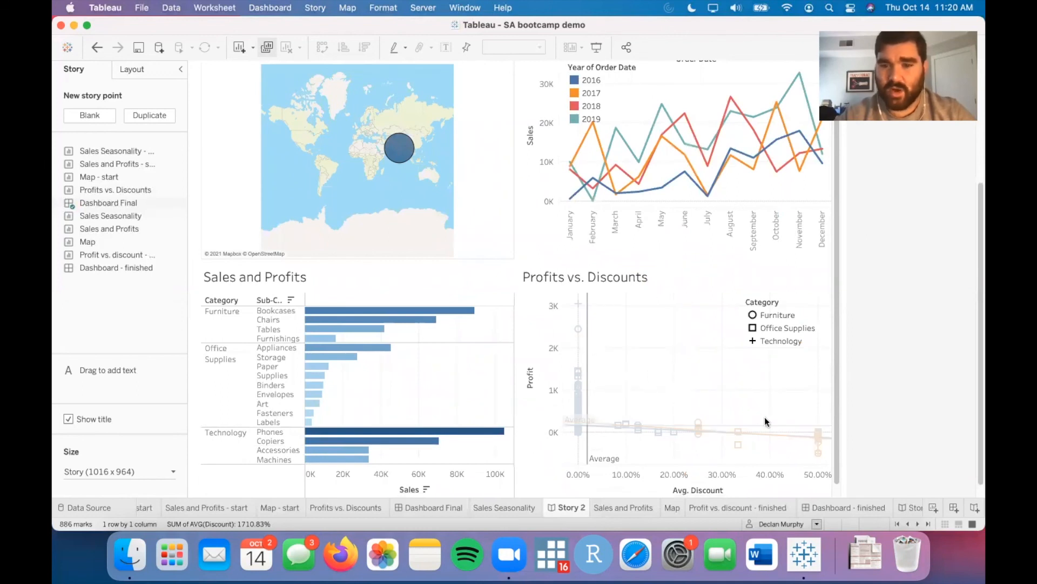
pyautogui.click(748, 403)
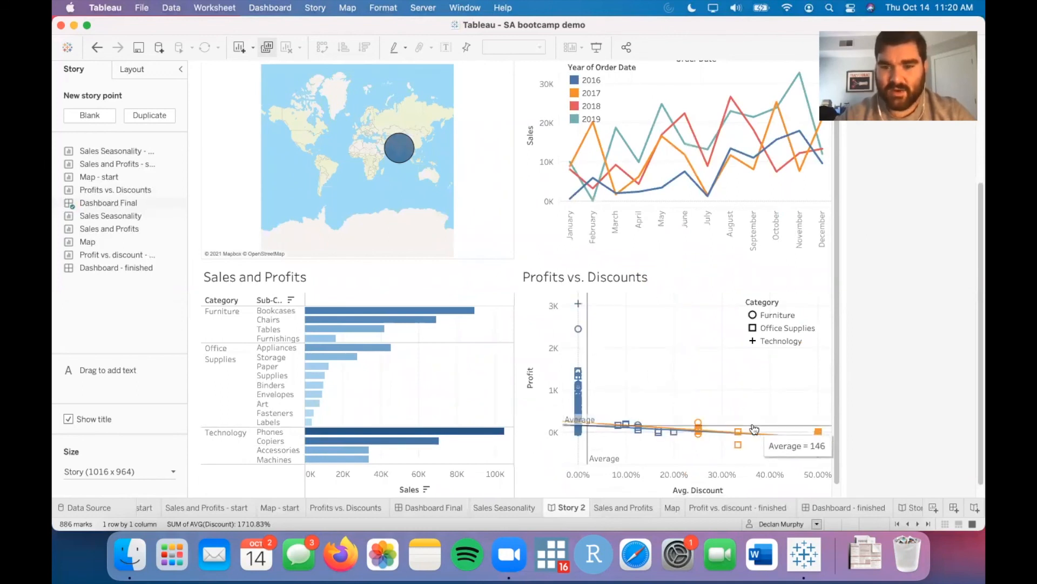
pyautogui.click(754, 427)
pyautogui.click(749, 377)
# - Caption the fourth story point "We want to bring other countries more in line with sales in India, which has low discounts and consistent profitability."
pyautogui.scroll(5, 749, 377)
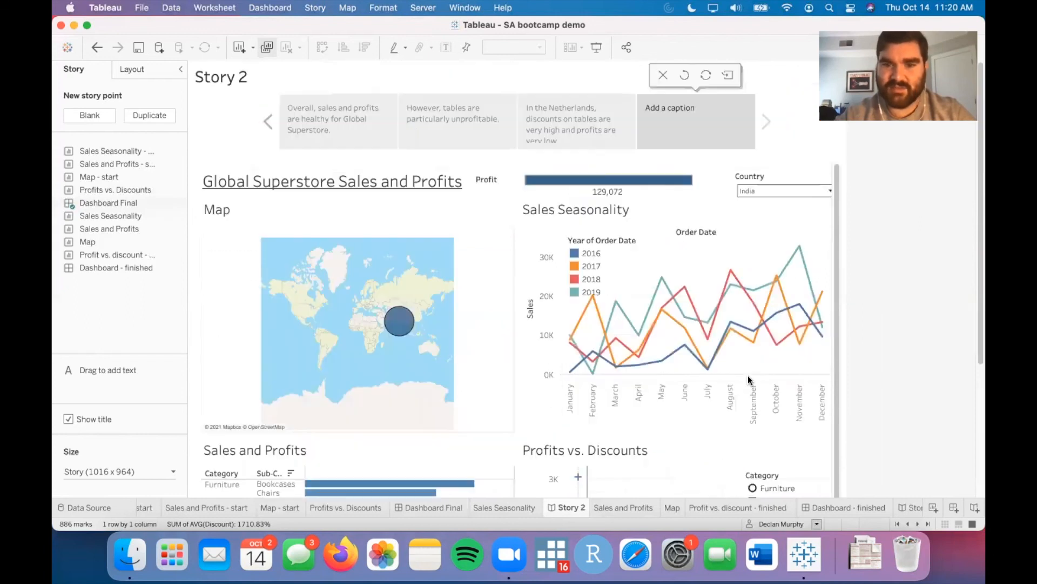
pyautogui.click(672, 131)
pyautogui.write('We wa')
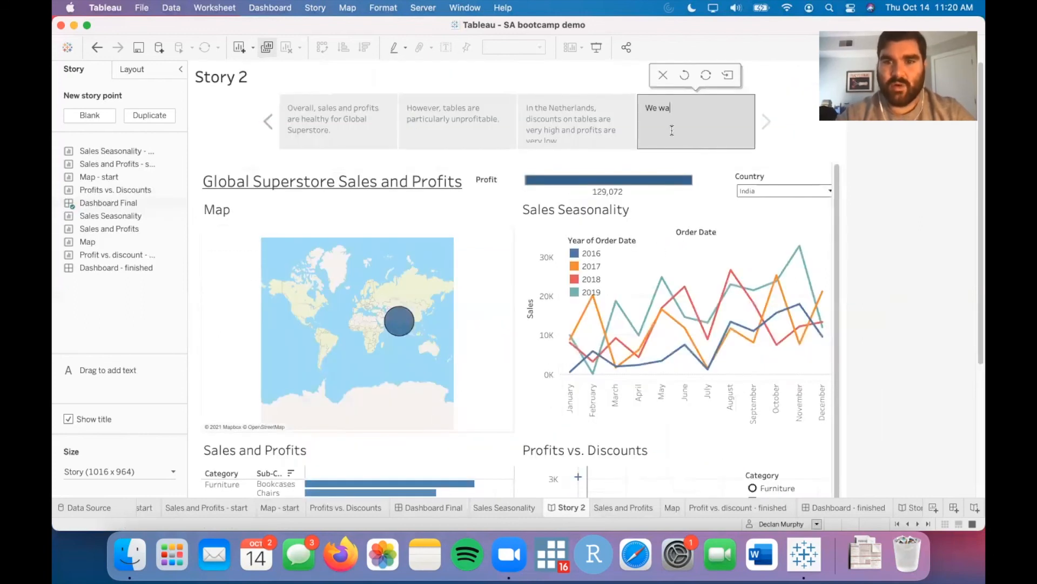
pyautogui.write('nt to bring other countries more in line with sales in')
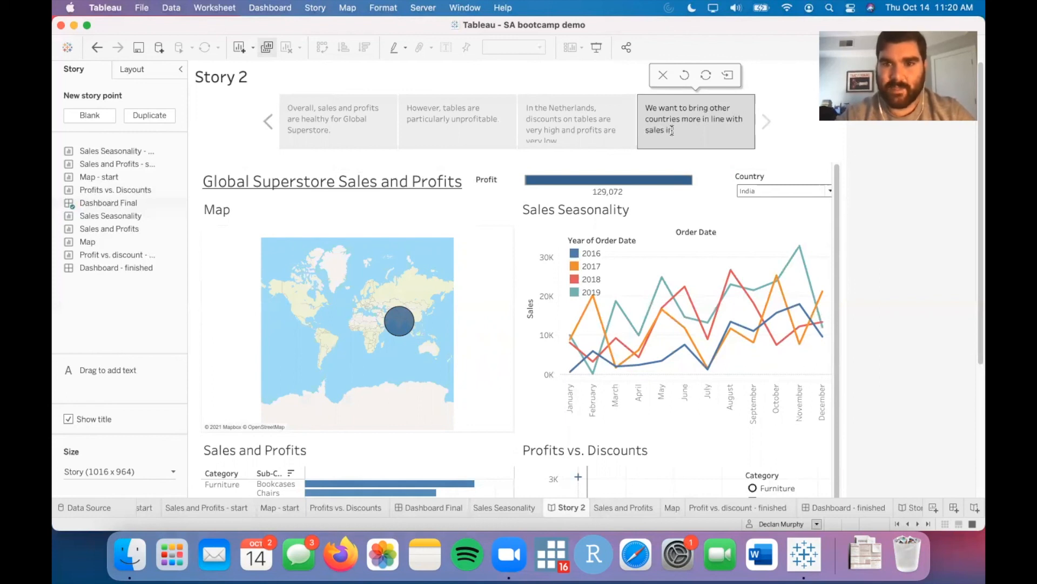
pyautogui.press('BackSpace')
pyautogui.press('BackSpace')
pyautogui.press('BackSpace')
pyautogui.write('which has')
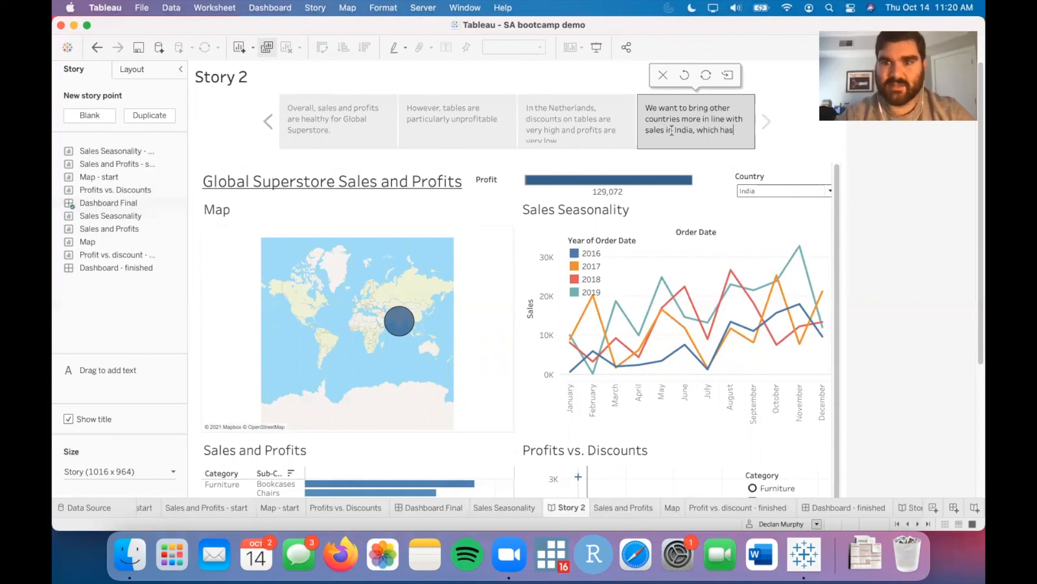
pyautogui.write(' low discounts and ')
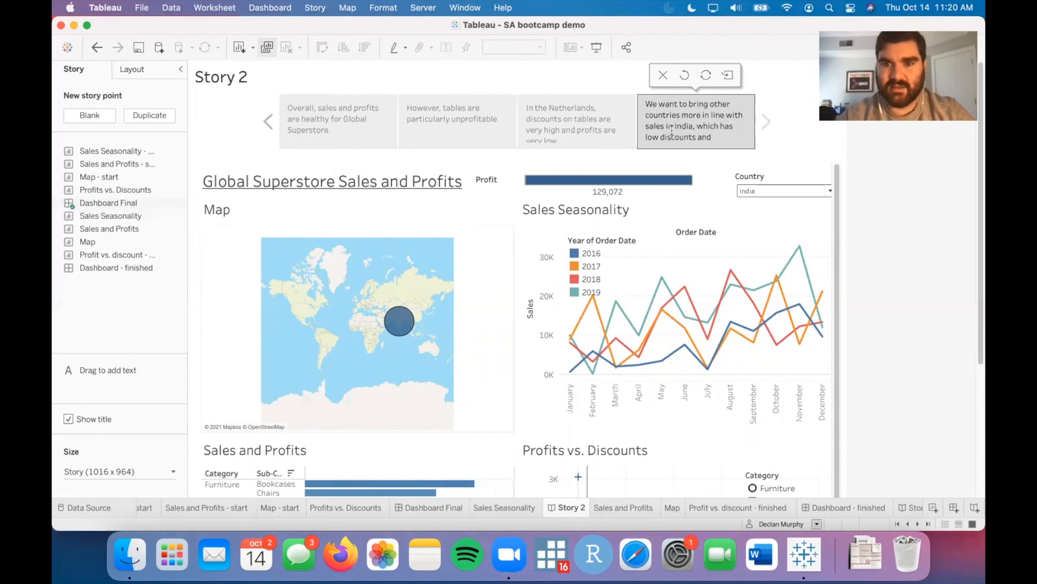
pyautogui.write('consistent profi')
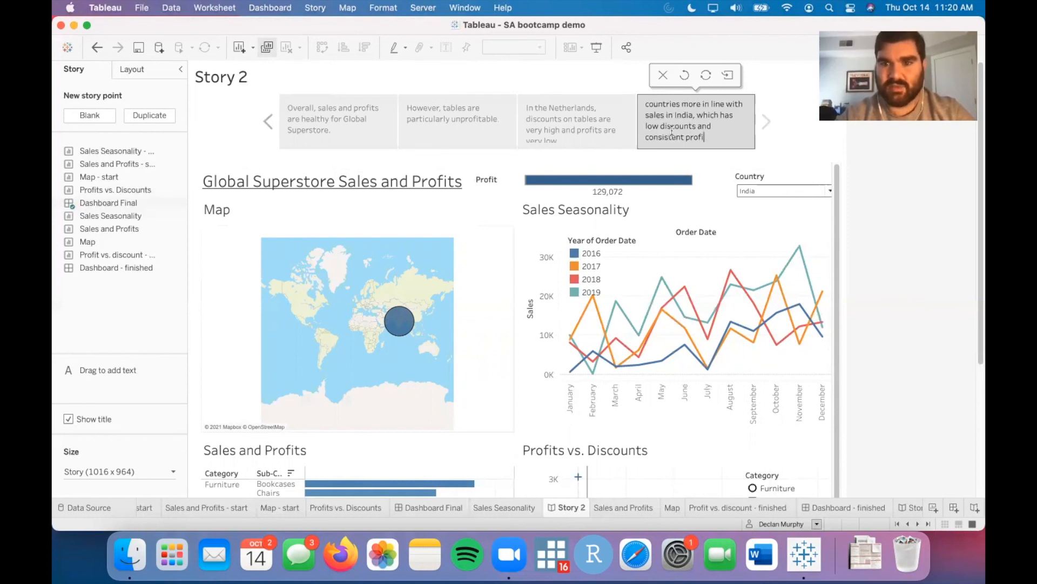
pyautogui.write('tability.')
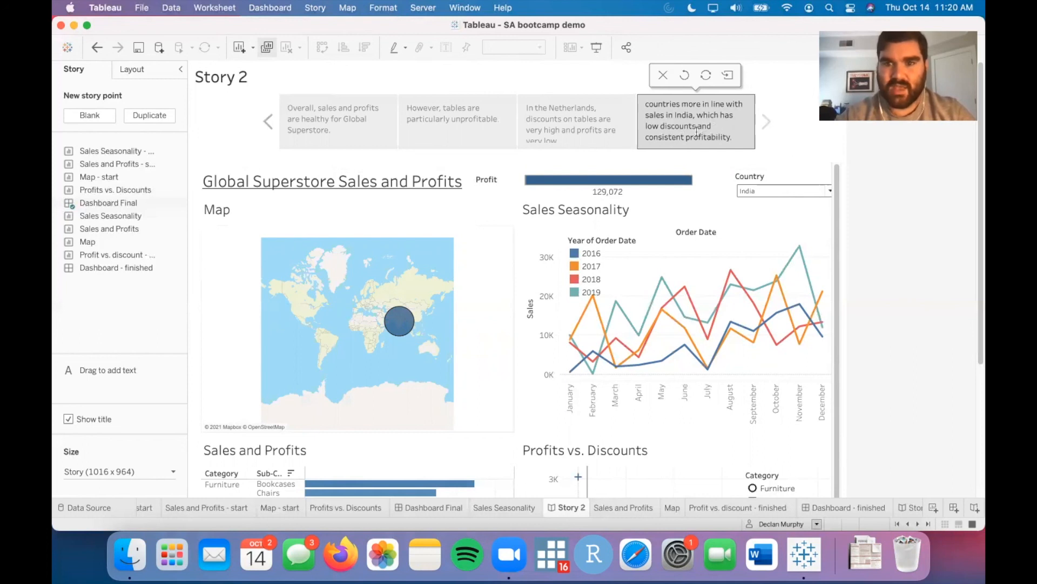
pyautogui.click(796, 141)
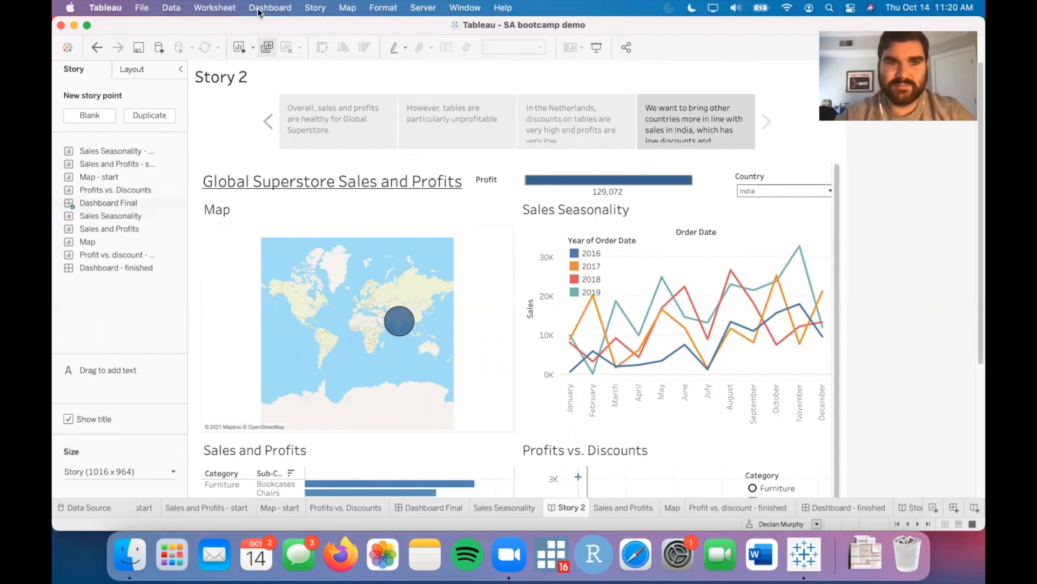
pyautogui.click(316, 8)
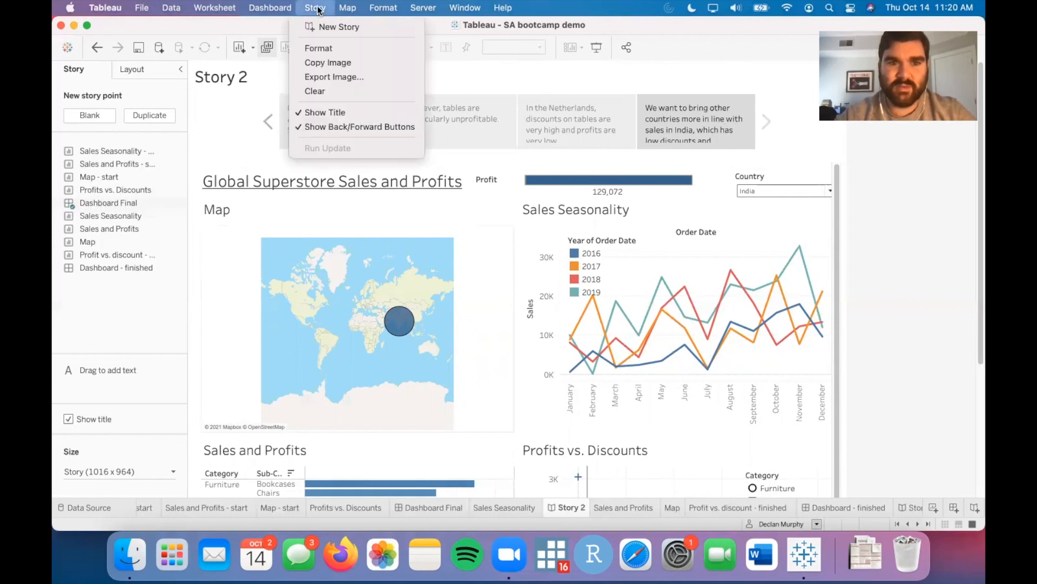
pyautogui.click(319, 10)
pyautogui.click(464, 7)
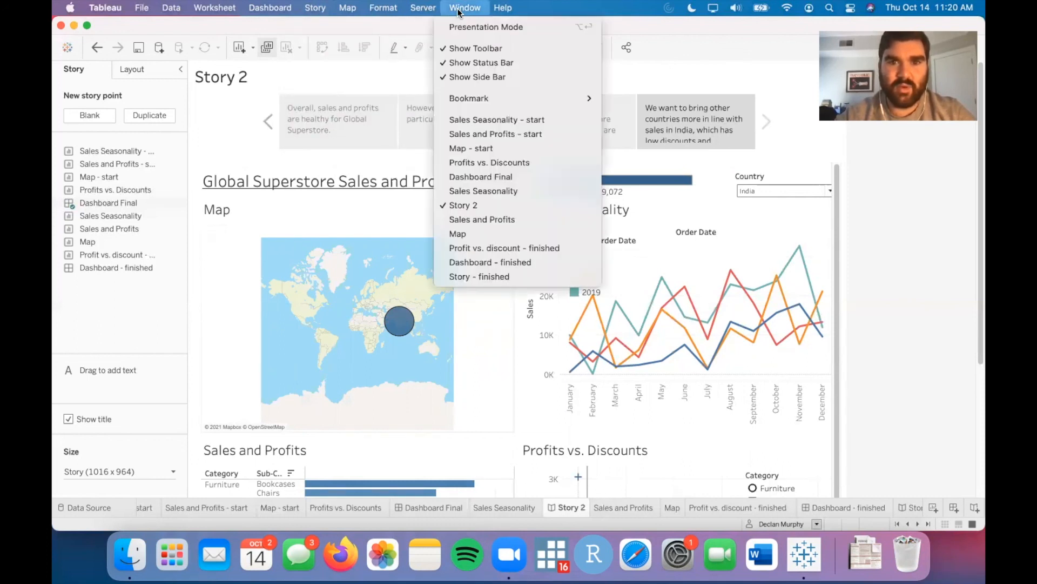
# - Step through all four story points from the first caption to the India one to review the story
pyautogui.click(335, 139)
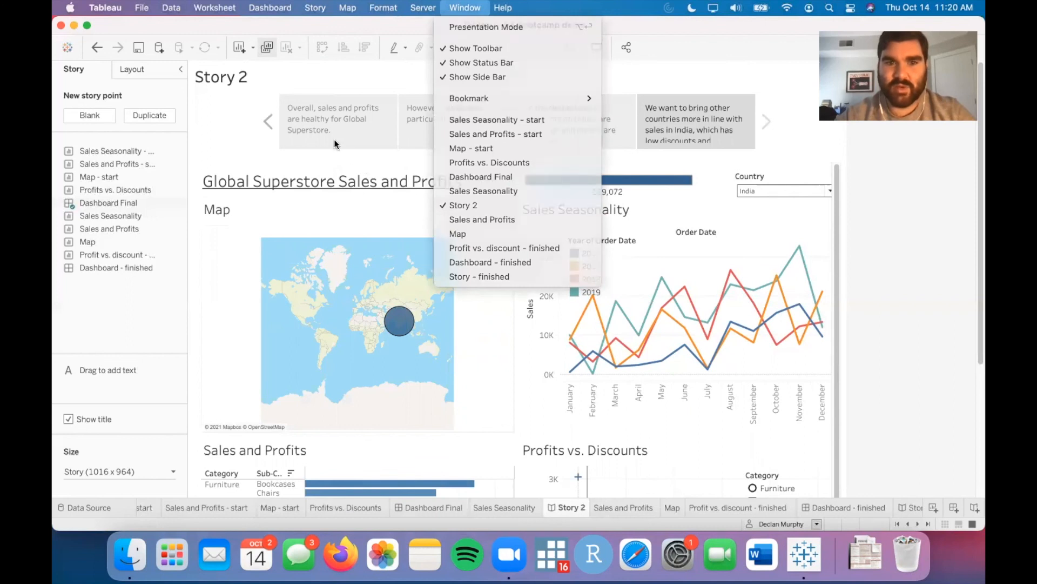
pyautogui.click(468, 131)
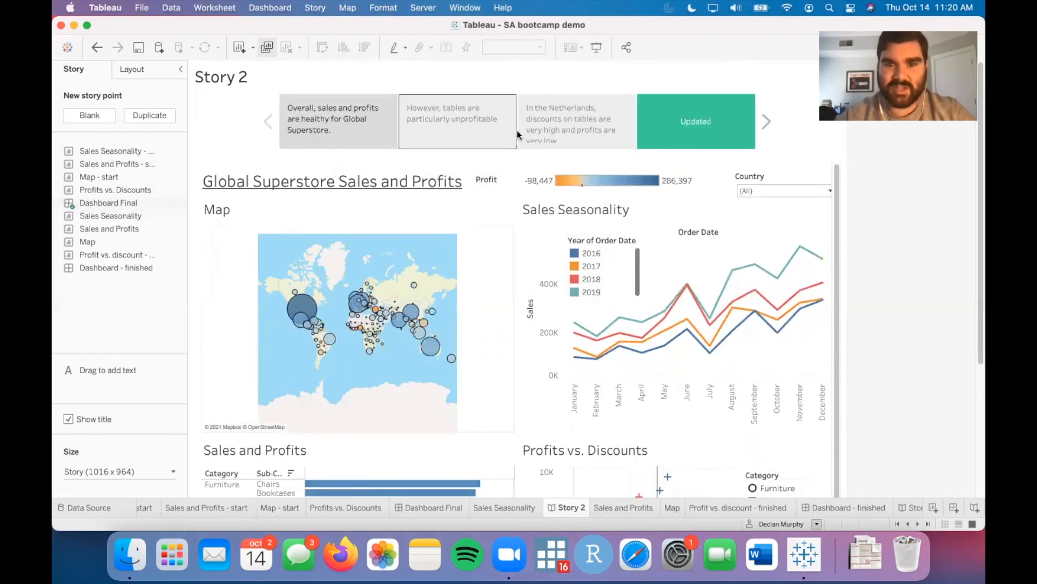
pyautogui.click(579, 129)
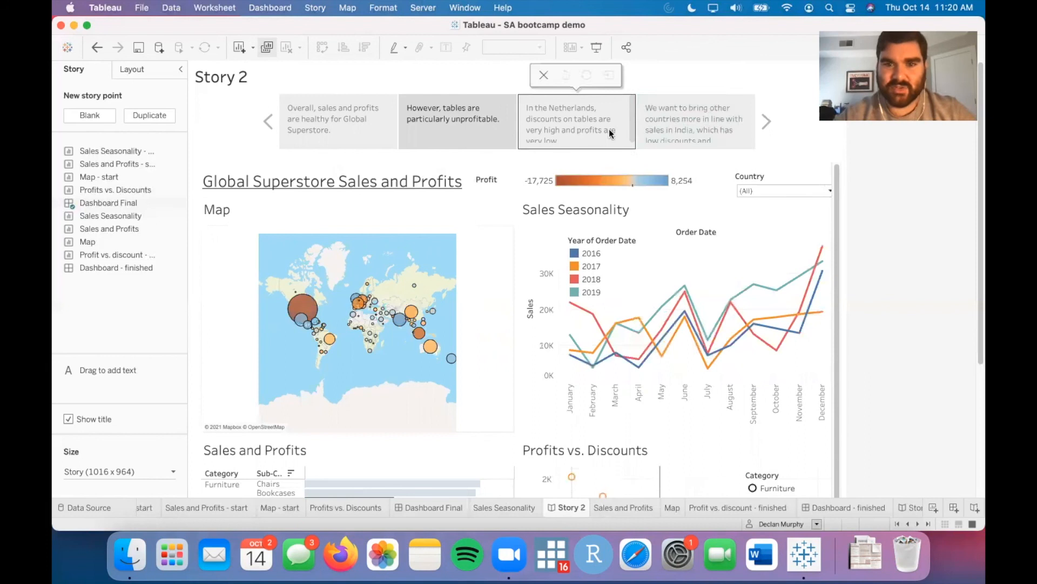
pyautogui.click(687, 131)
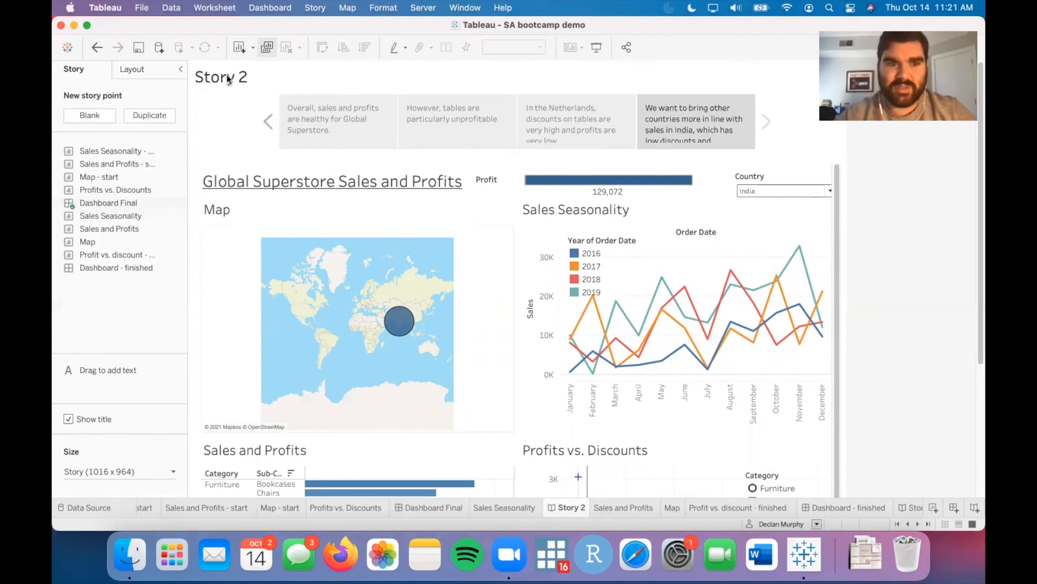
# - Rename the Story 2 sheet to "Global Salesforce Story"
pyautogui.rightClick(568, 508)
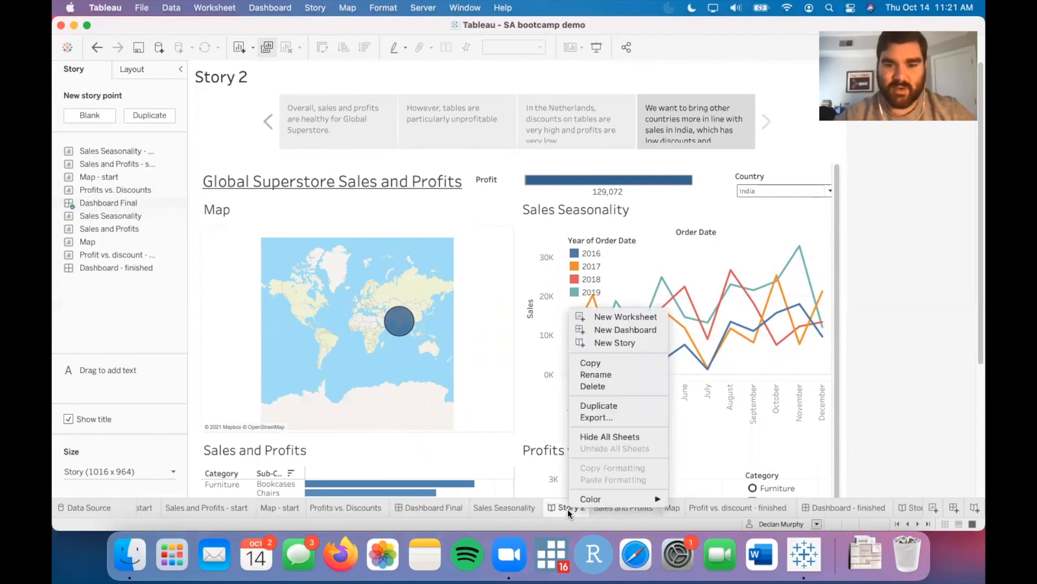
pyautogui.click(613, 375)
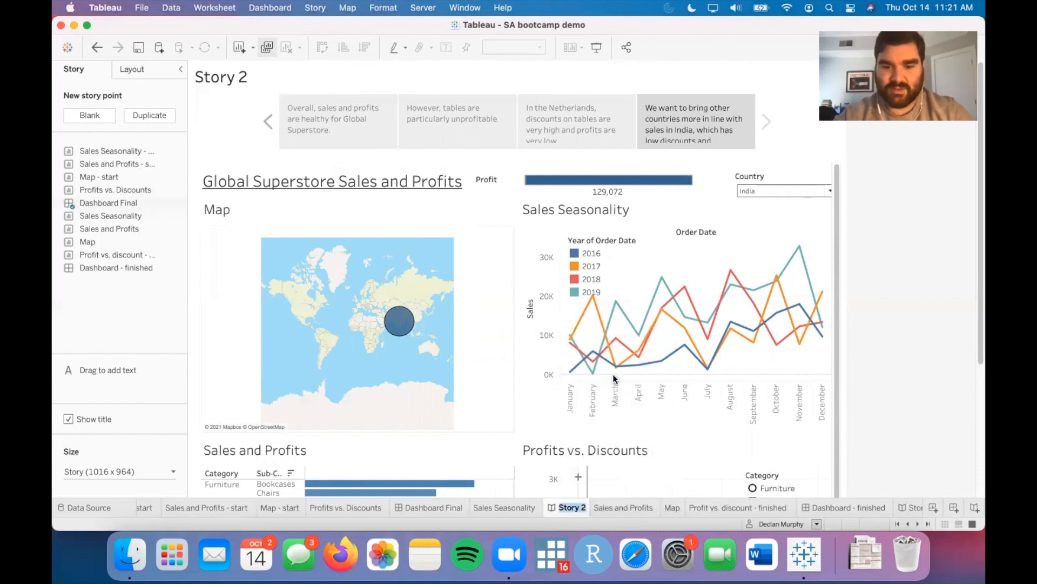
pyautogui.write('Global Sale')
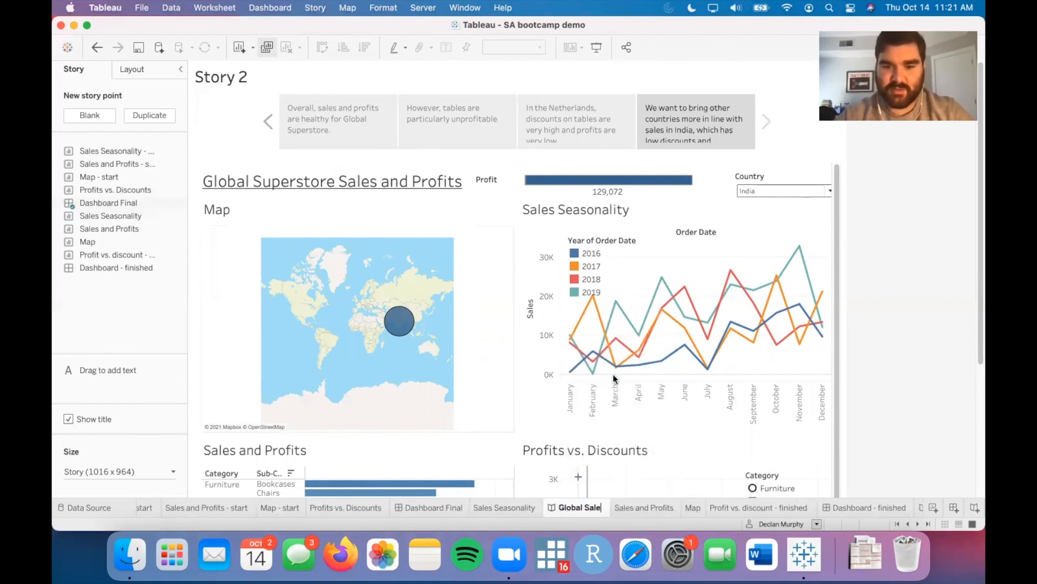
pyautogui.write('sforce Story')
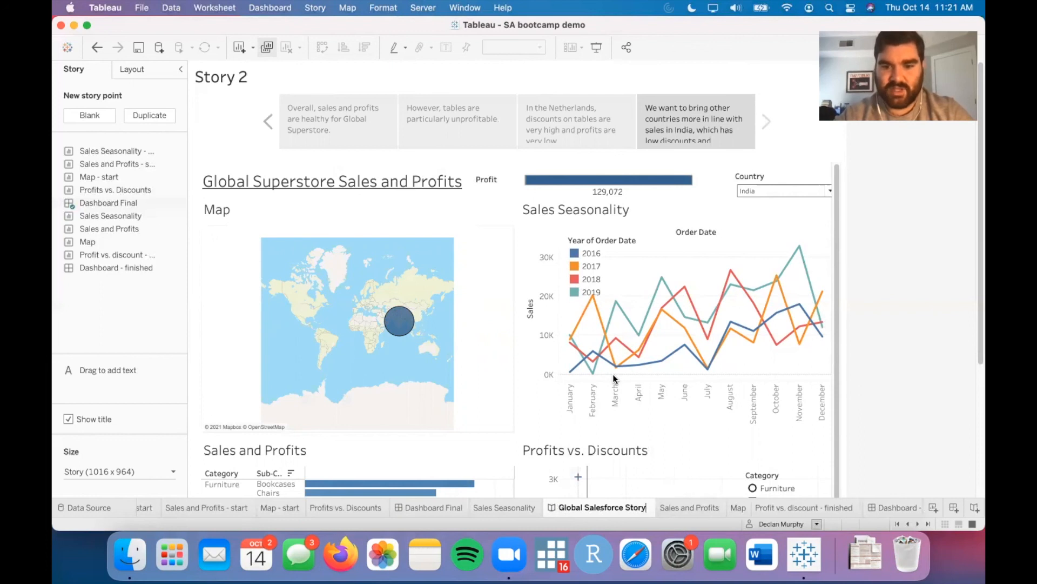
pyautogui.press('Return')
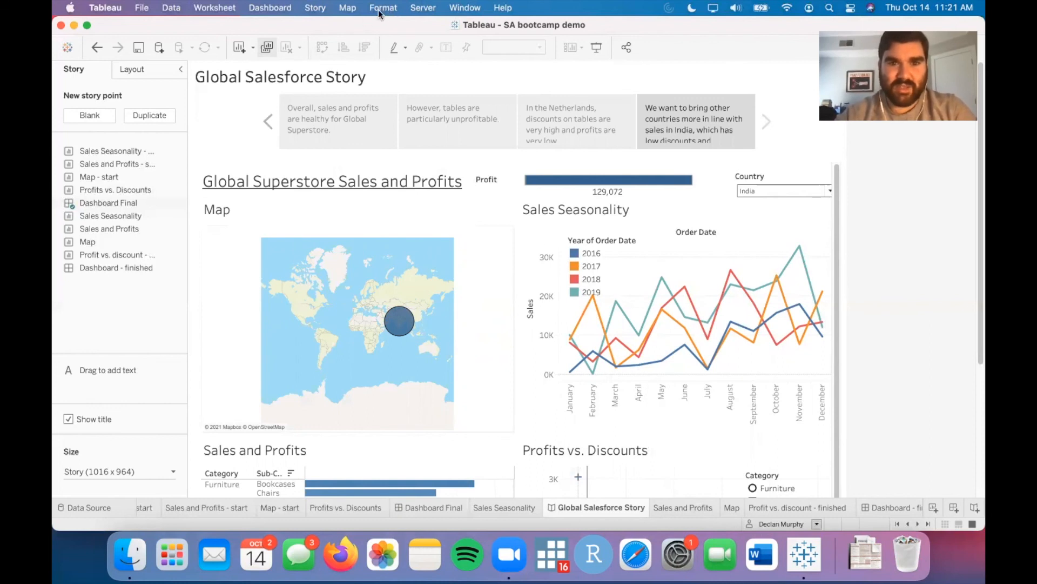
# - Examine the server sign-in options and the choices for saving the workbook to Tableau Public
pyautogui.click(419, 7)
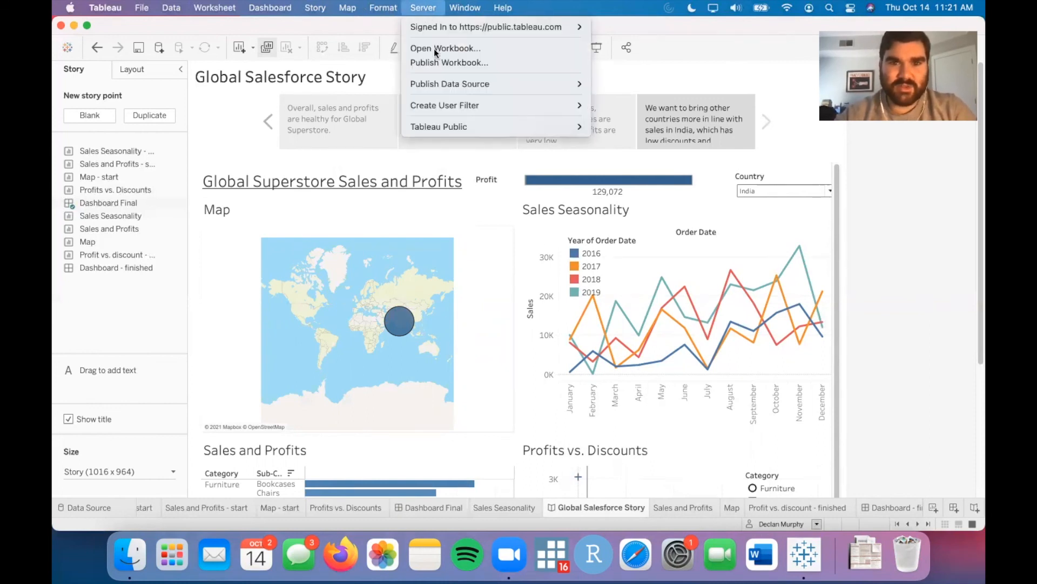
pyautogui.moveTo(456, 27)
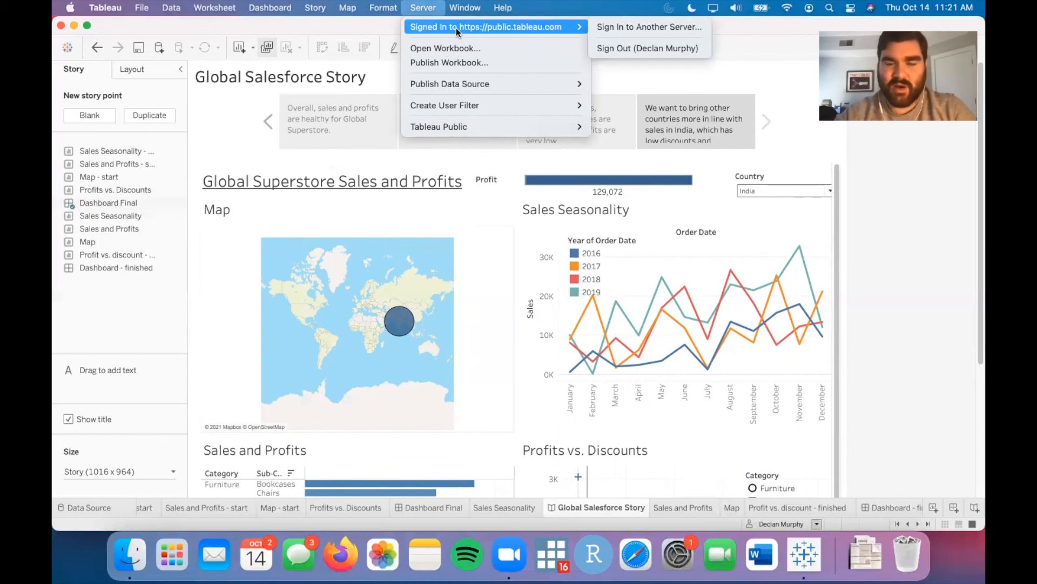
pyautogui.moveTo(479, 129)
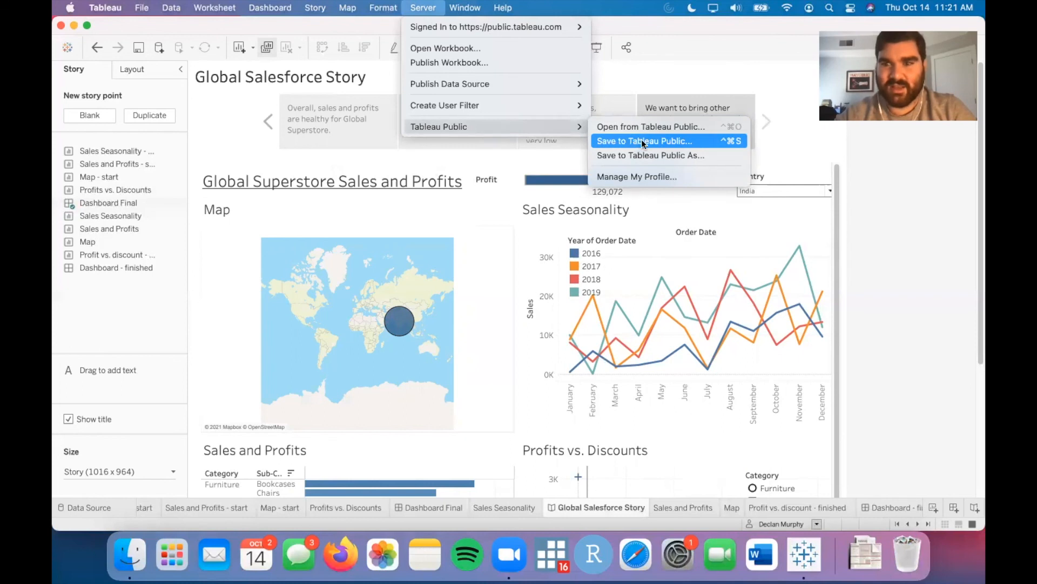
pyautogui.click(887, 232)
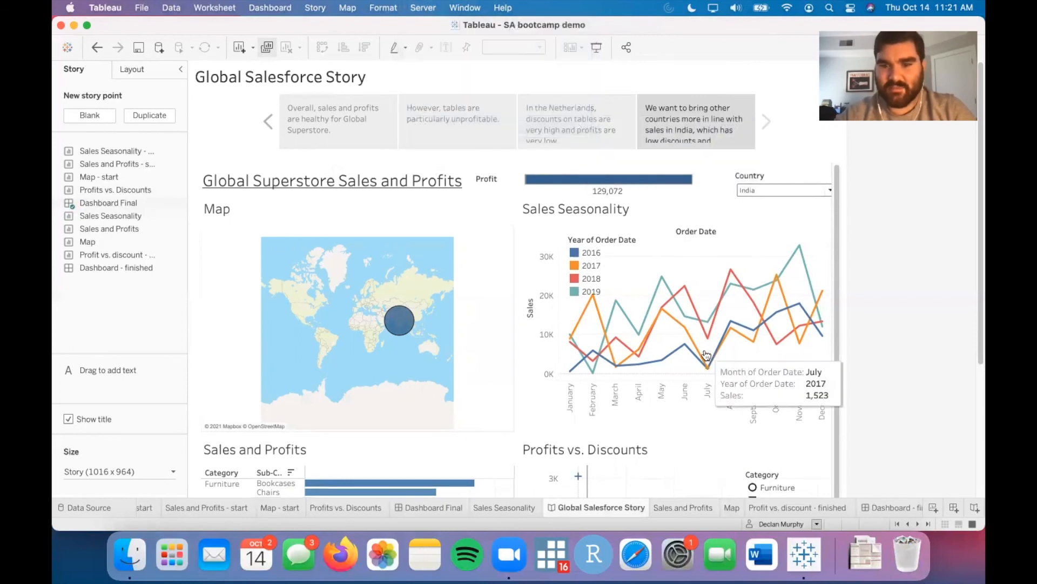
# - Return to the first story point, explore its charts by selecting the United States on the map, and clear the selection
pyautogui.scroll(-1, 879, 340)
pyautogui.scroll(-5, 878, 340)
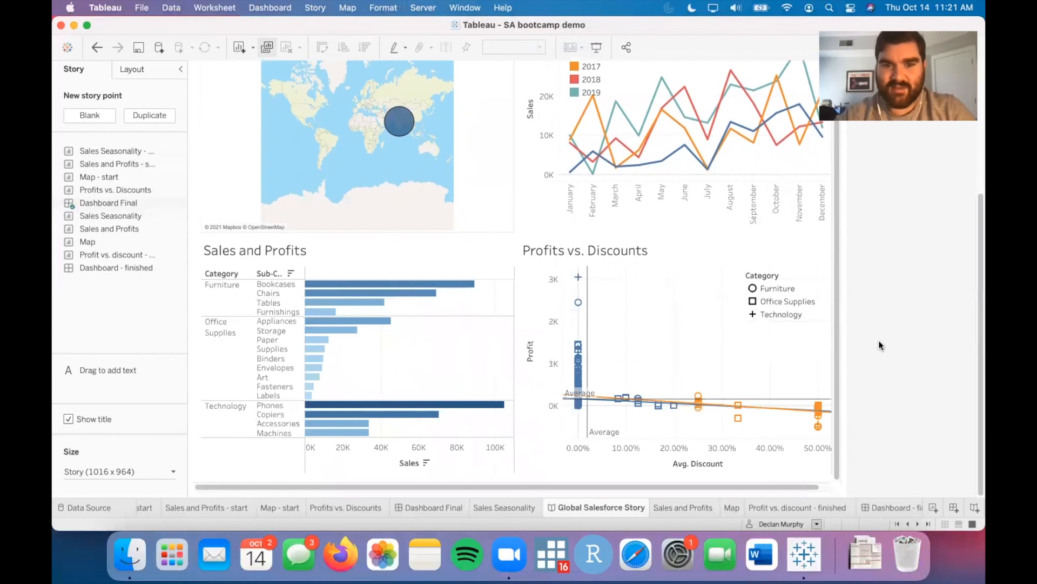
pyautogui.scroll(5, 879, 340)
pyautogui.click(358, 114)
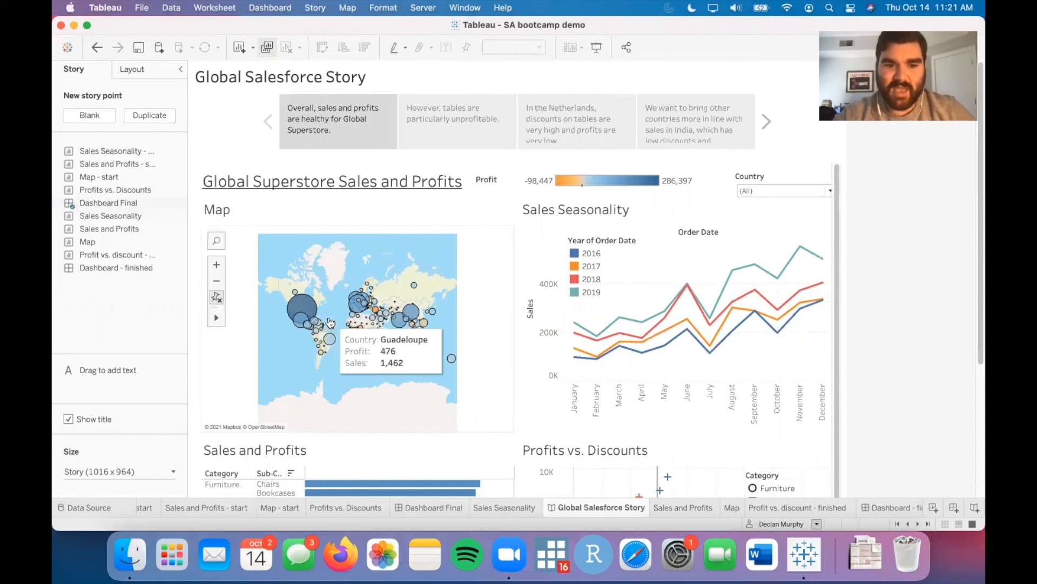
pyautogui.click(301, 310)
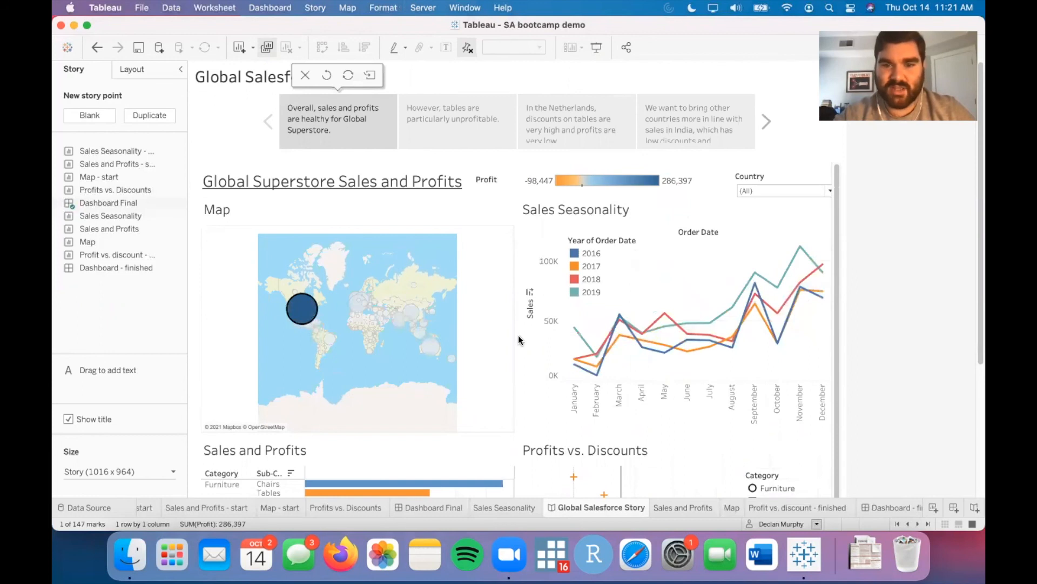
pyautogui.scroll(-1, 410, 316)
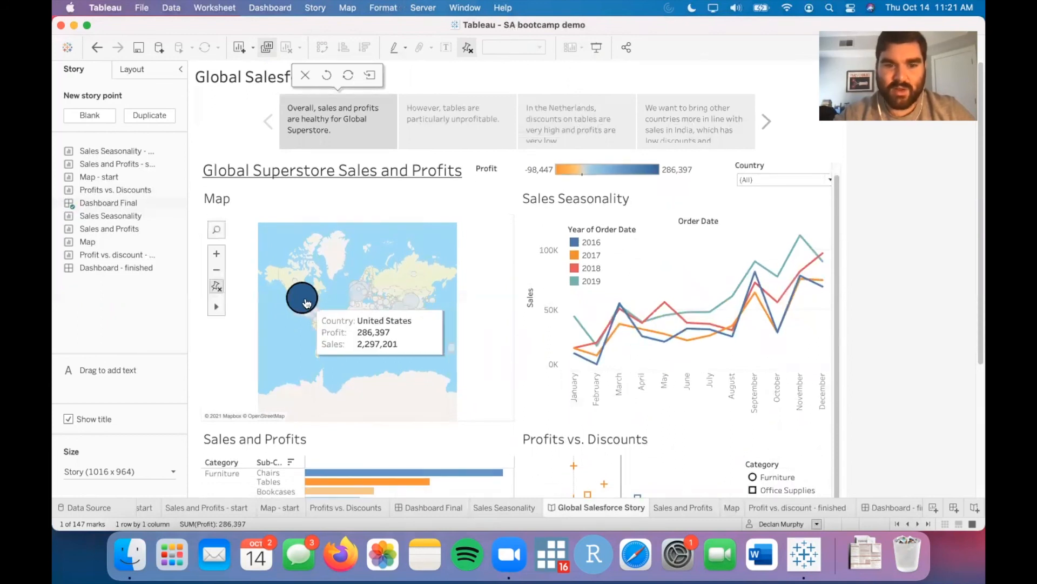
pyautogui.click(421, 361)
pyautogui.scroll(1, 582, 315)
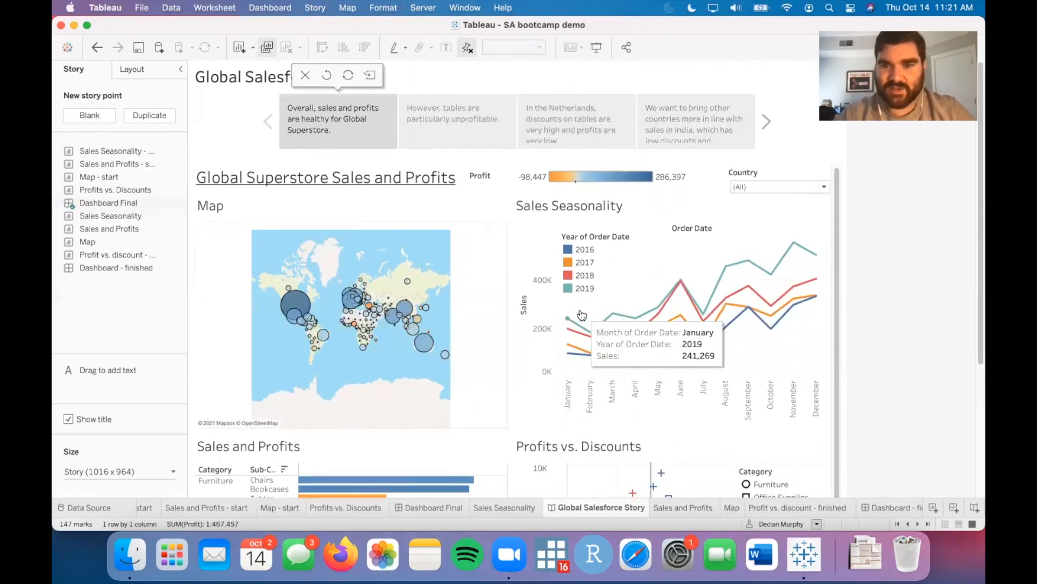